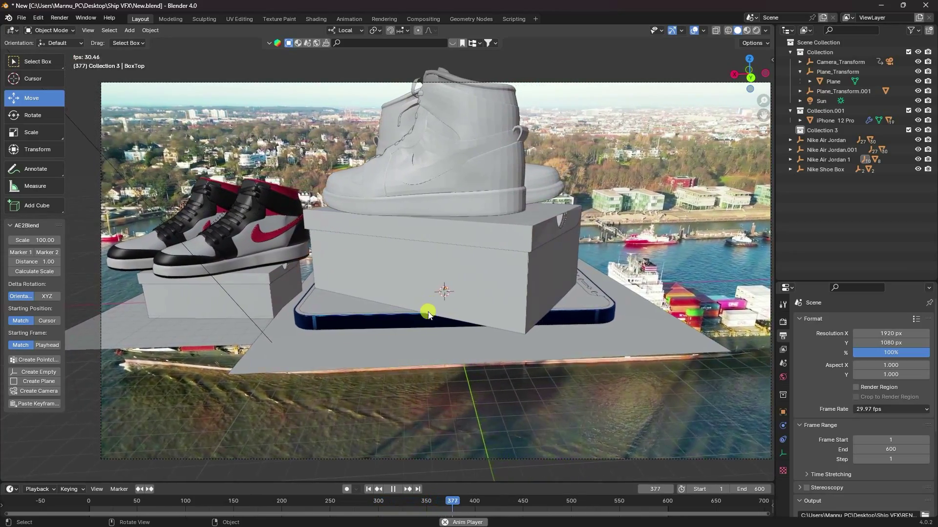
# Step: Stop the animation playback and go to frame 229 to view the rendered shoes and boxes on the ship
pyautogui.press('space')
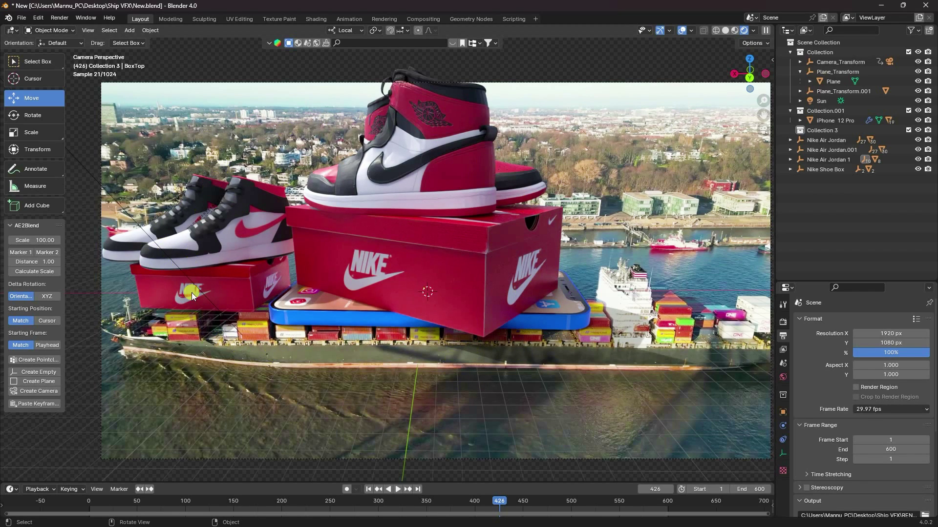
pyautogui.click(310, 499)
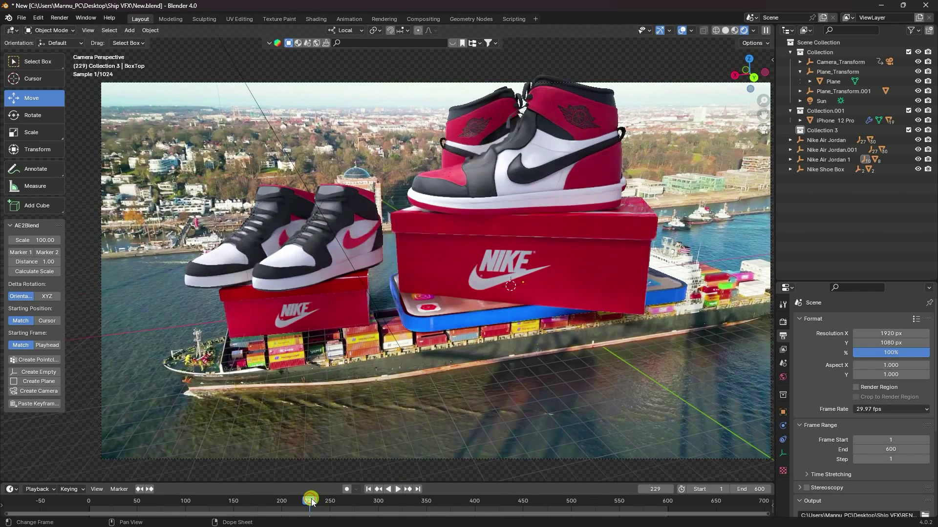
pyautogui.click(233, 306)
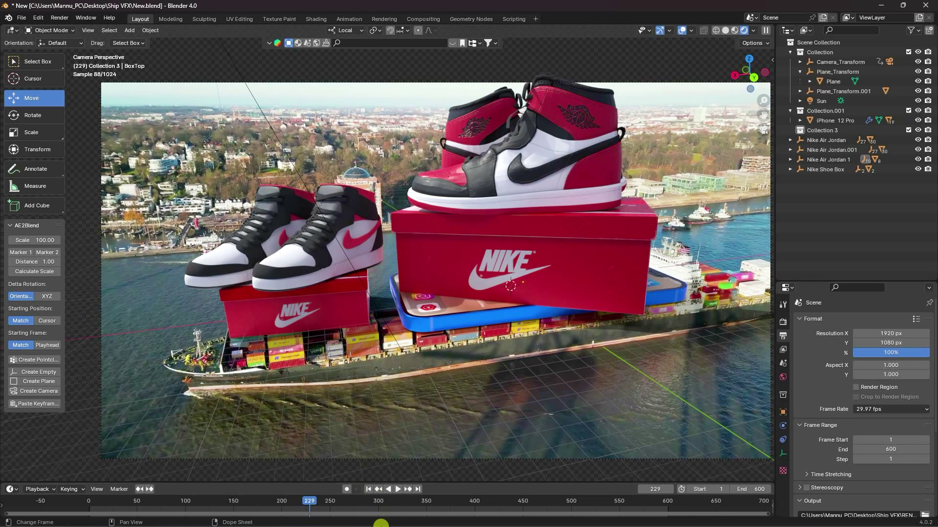
# Step: Start a new General file without saving the current scene, and delete the default camera, cube and light
pyautogui.click(22, 18)
pyautogui.moveTo(38, 31)
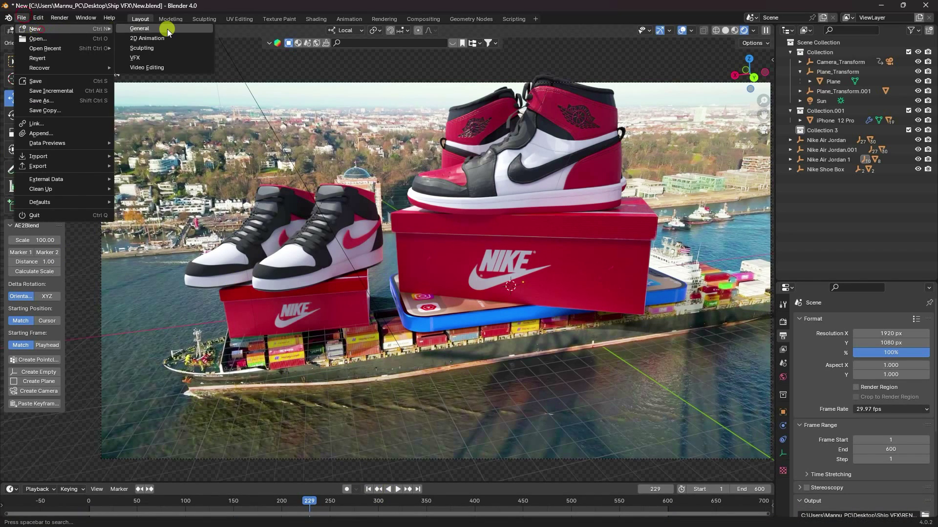
pyautogui.click(165, 30)
pyautogui.click(481, 286)
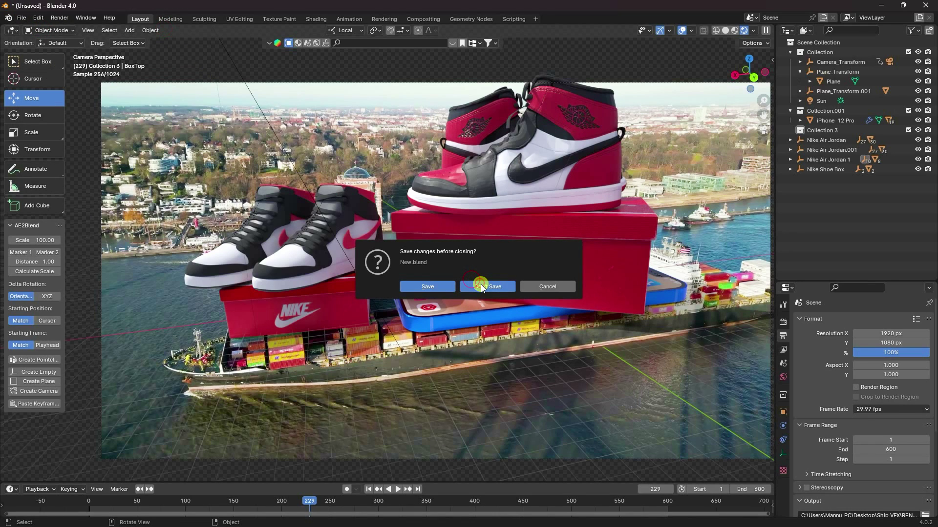
pyautogui.moveTo(126, 170); pyautogui.dragTo(611, 325)
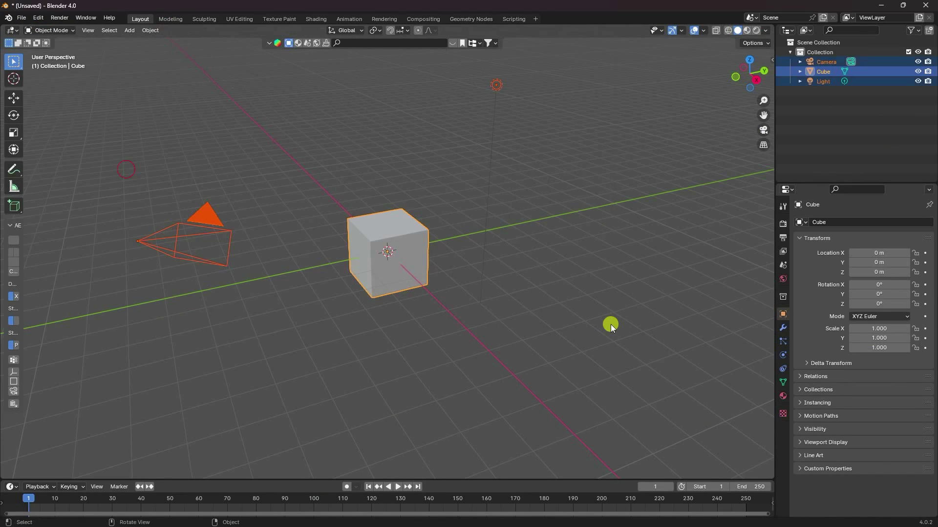
pyautogui.press('Delete')
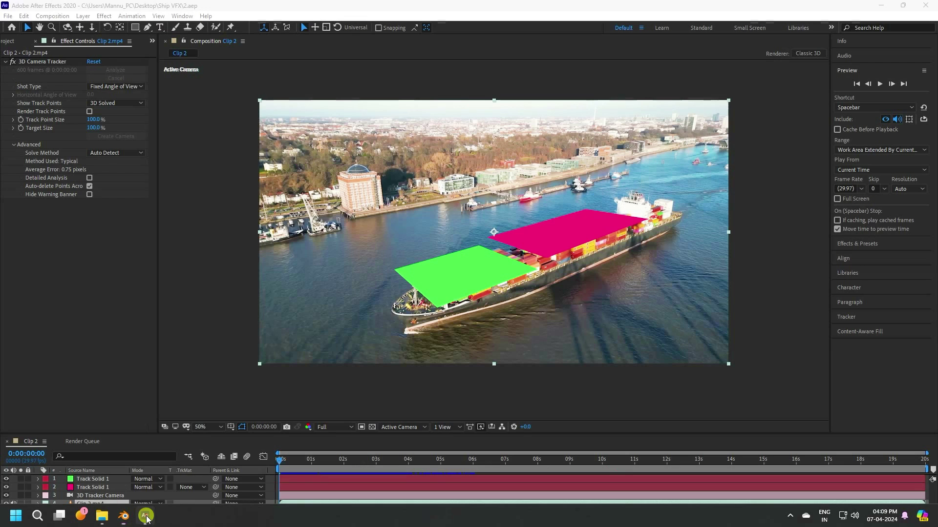
# Step: Switch to After Effects and preview the tracked Clip 2 composition with its coloured solids, fitted to the viewer
pyautogui.click(156, 519)
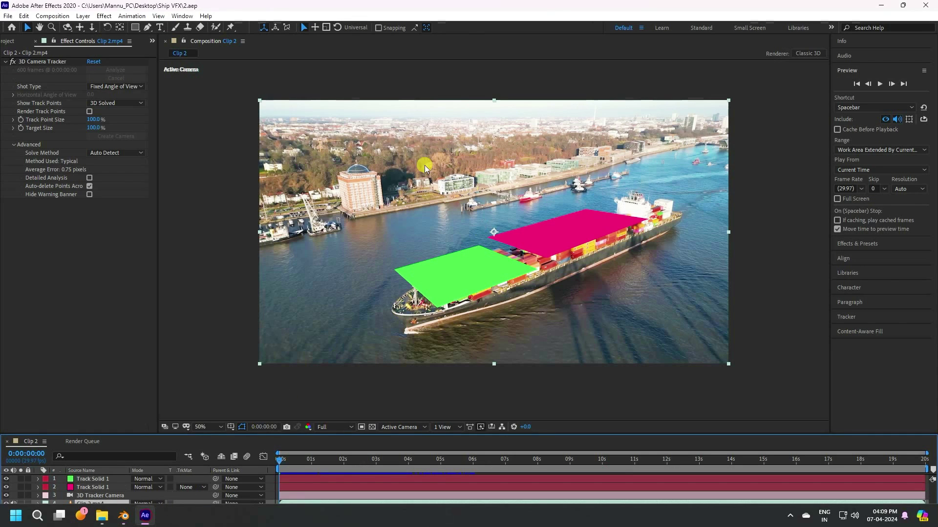
pyautogui.click(882, 89)
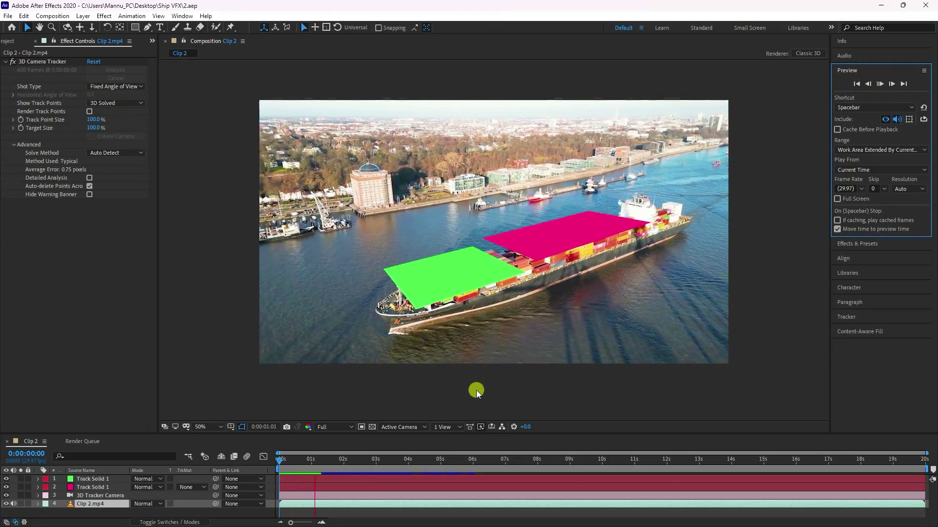
pyautogui.click(201, 426)
pyautogui.click(207, 265)
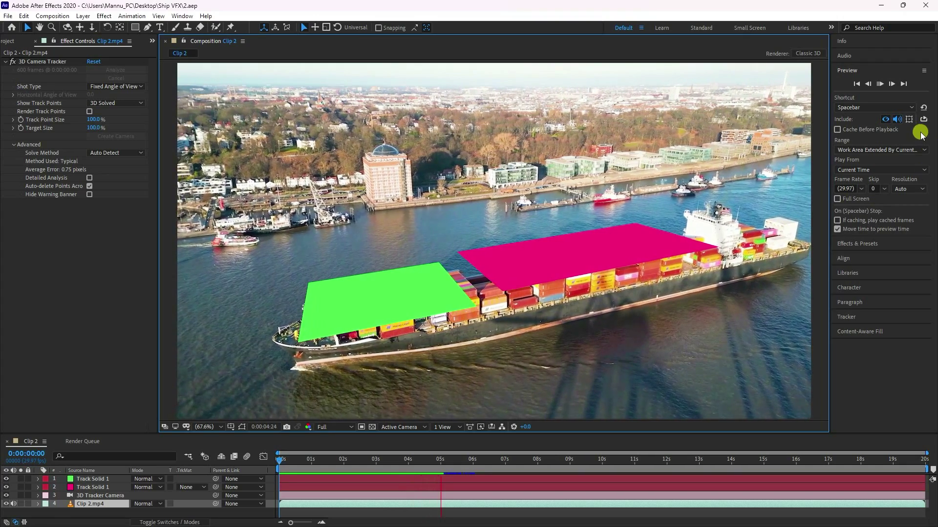
pyautogui.click(878, 84)
# Step: Close the open project and create a new composition from the Clip 2 footage on the Desktop
pyautogui.click(7, 14)
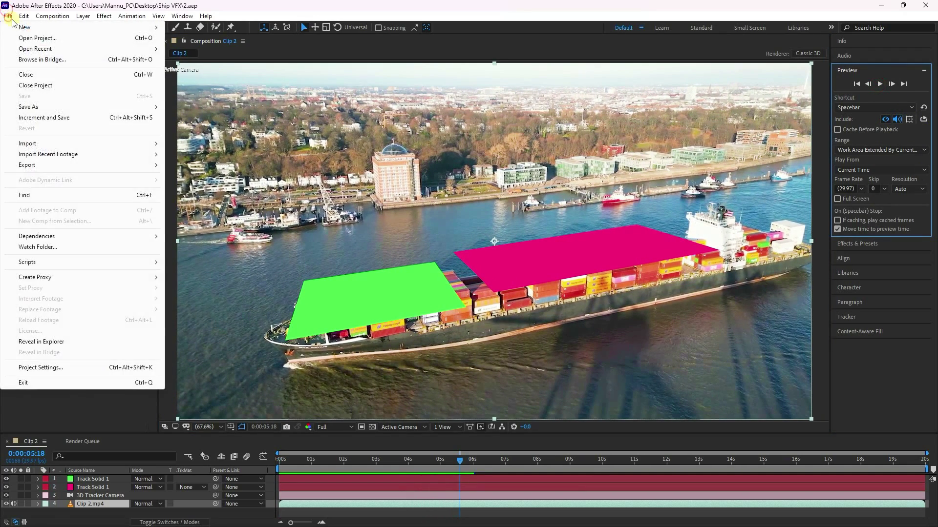
pyautogui.click(35, 85)
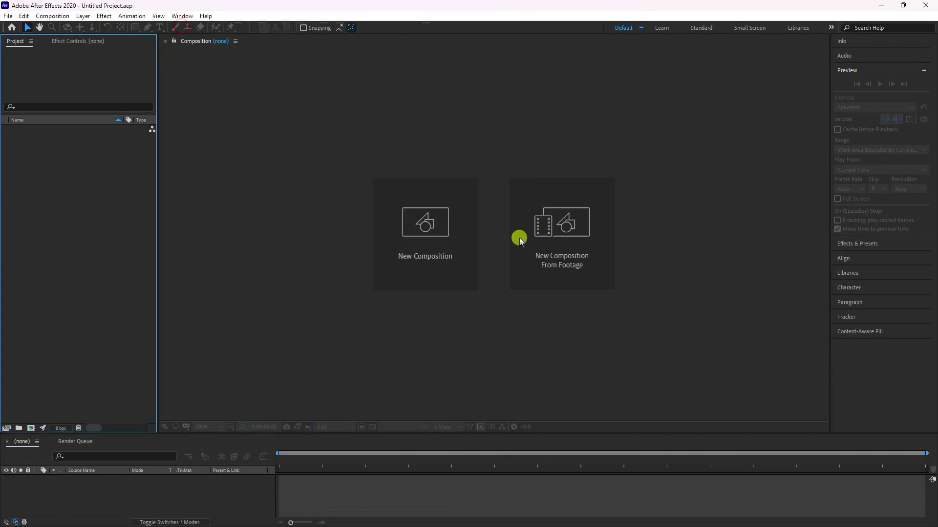
pyautogui.click(550, 258)
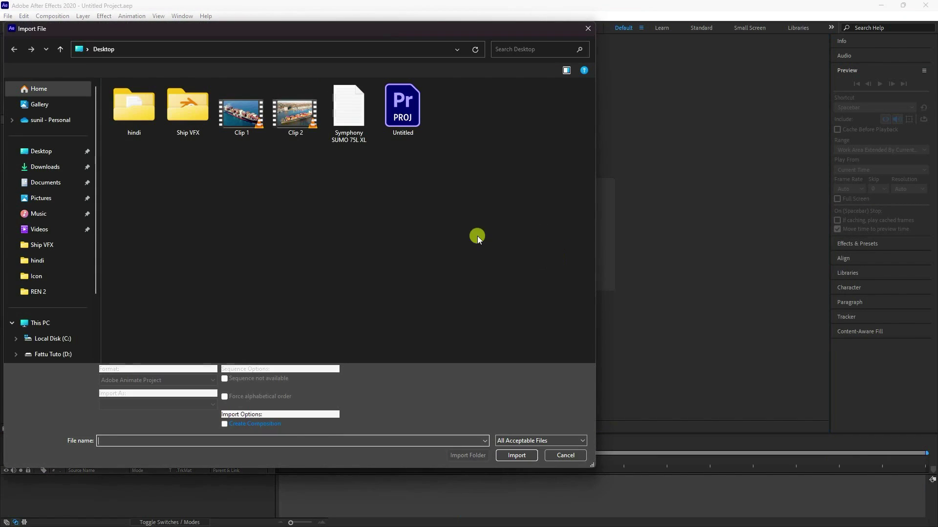
pyautogui.click(295, 112)
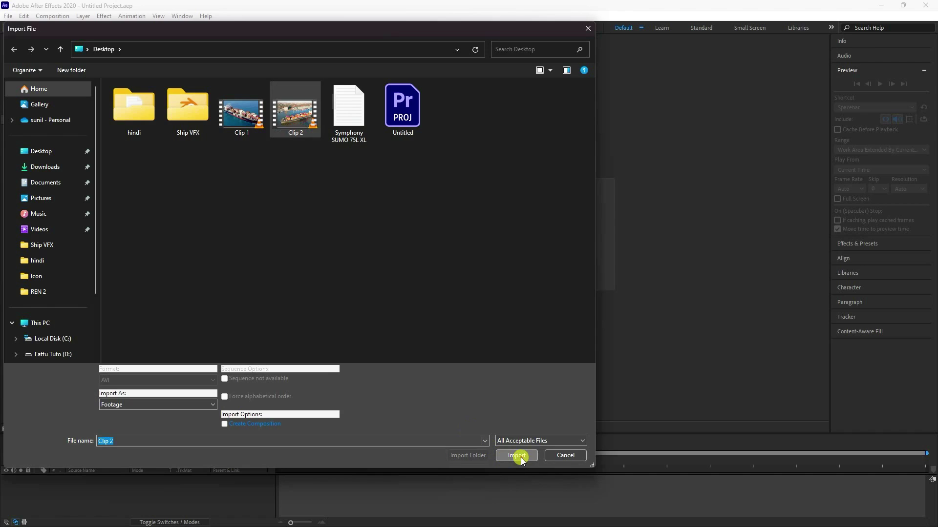
pyautogui.click(521, 458)
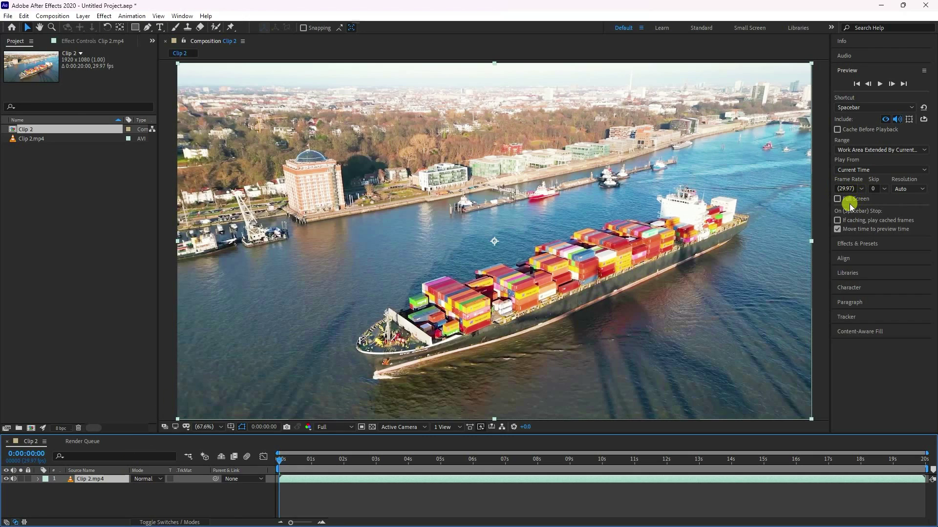
# Step: Apply the Curves effect to Clip 2.mp4 and shape its RGB curve into a slight S with raised highlights and lowered shadows
pyautogui.click(858, 244)
pyautogui.click(863, 97)
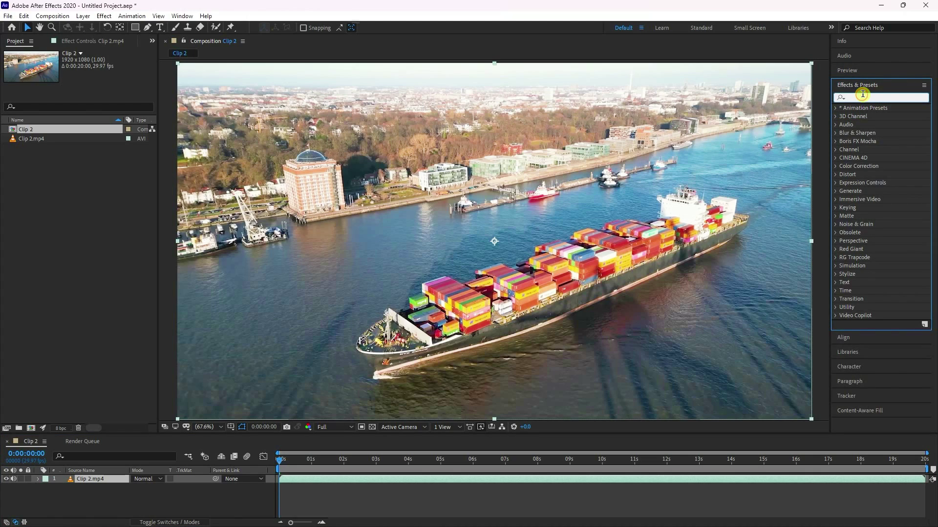
pyautogui.write('cur')
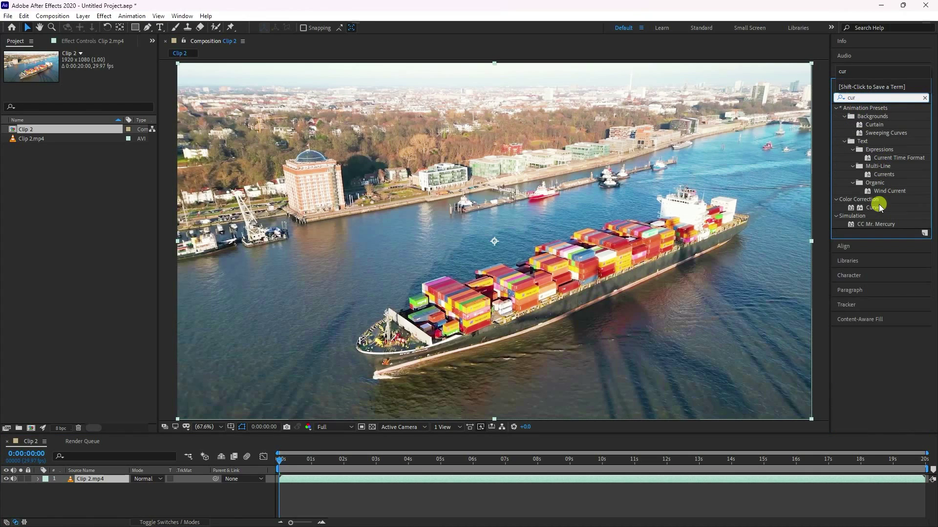
pyautogui.moveTo(878, 204); pyautogui.dragTo(97, 477)
pyautogui.moveTo(104, 143); pyautogui.dragTo(101, 135)
pyautogui.click(71, 173)
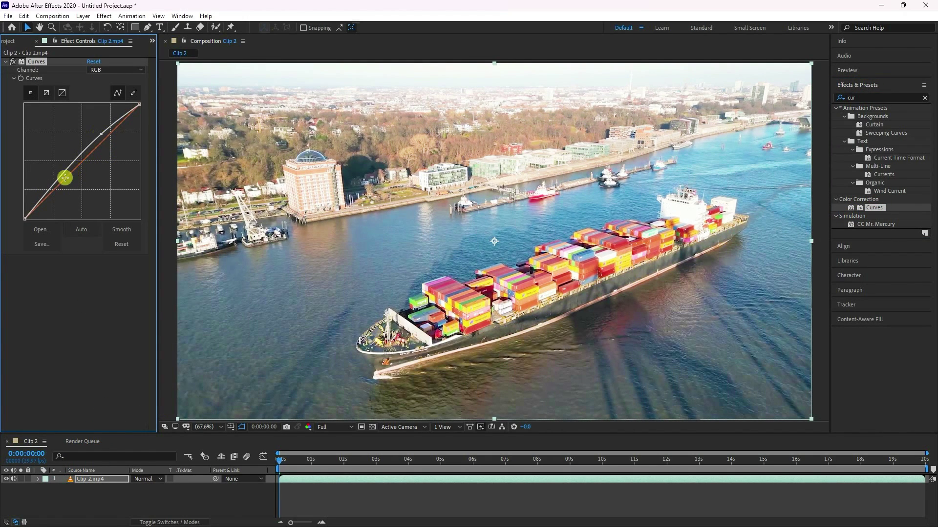
pyautogui.moveTo(54, 188); pyautogui.dragTo(60, 184)
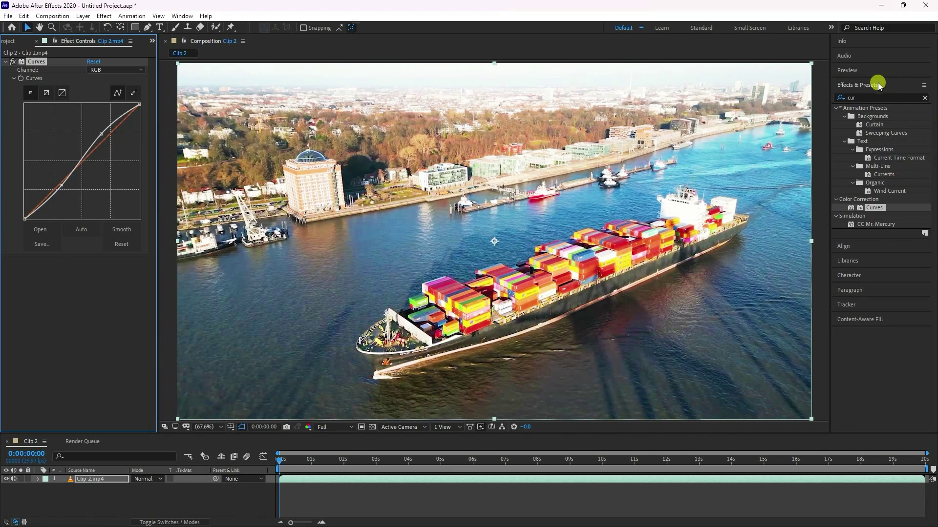
# Step: Apply the Sharpen effect to Clip 2.mp4 with a Sharpen Amount of 20 and check the detail up close
pyautogui.click(867, 98)
pyautogui.write('shar')
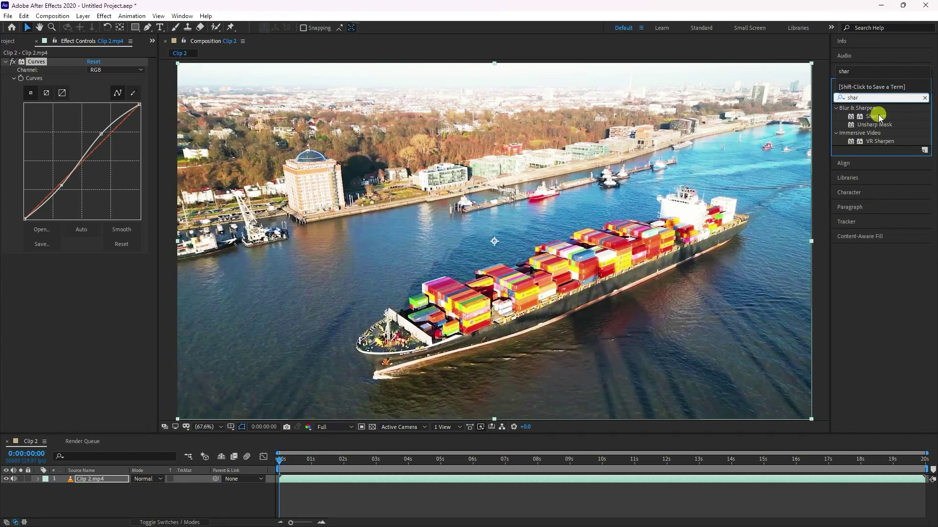
pyautogui.moveTo(878, 114); pyautogui.dragTo(87, 478)
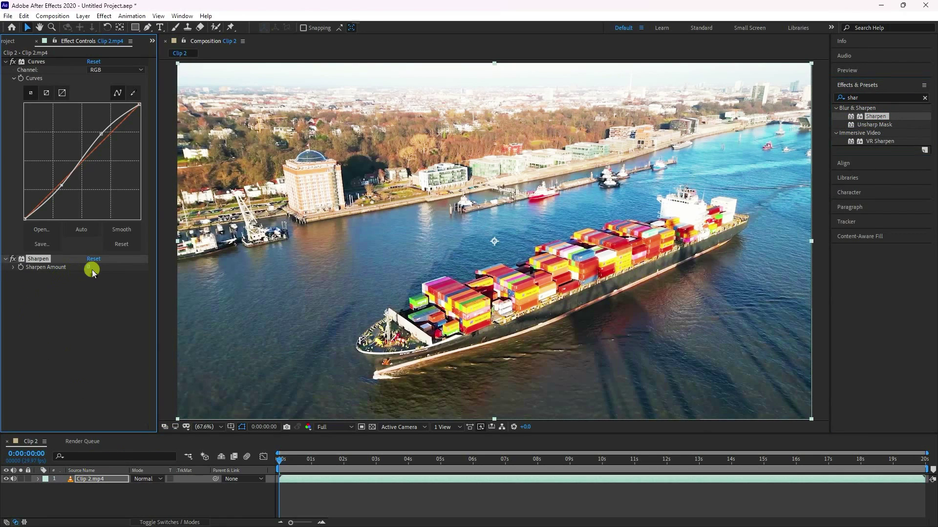
pyautogui.write('20')
pyautogui.press('Return')
pyautogui.press('.')
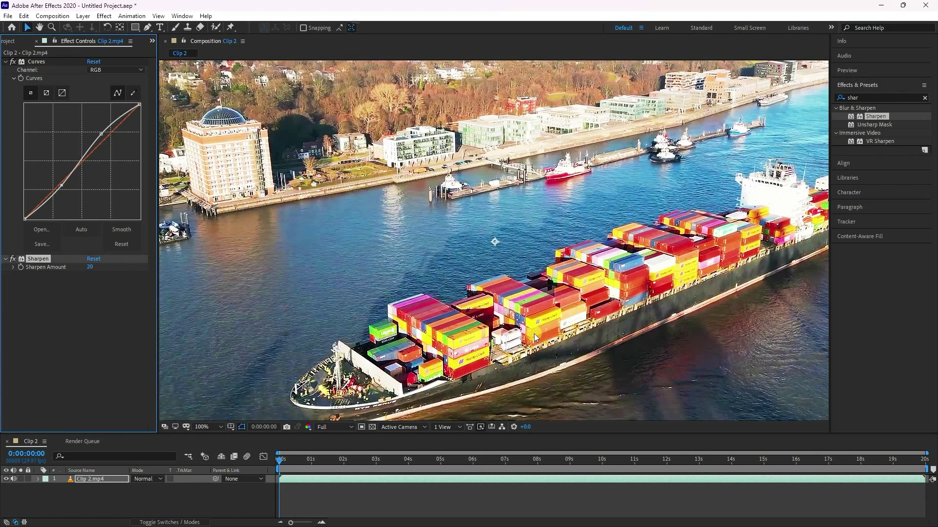
pyautogui.press(',')
pyautogui.press(',')
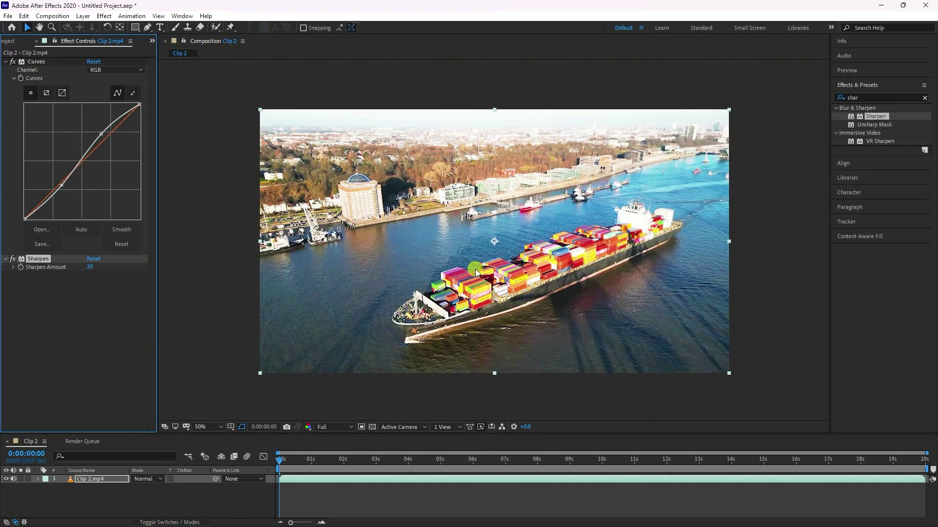
# Step: Pre-compose the Clip 2.mp4 layer as Clip 2.mp4 Comp 1, moving all attributes into the new composition
pyautogui.rightClick(90, 487)
pyautogui.rightClick(90, 483)
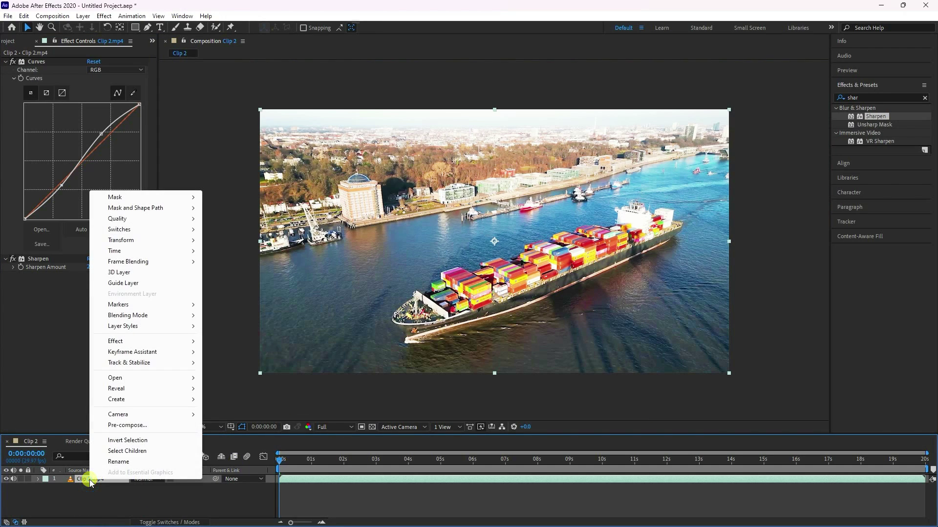
pyautogui.click(128, 427)
pyautogui.click(412, 266)
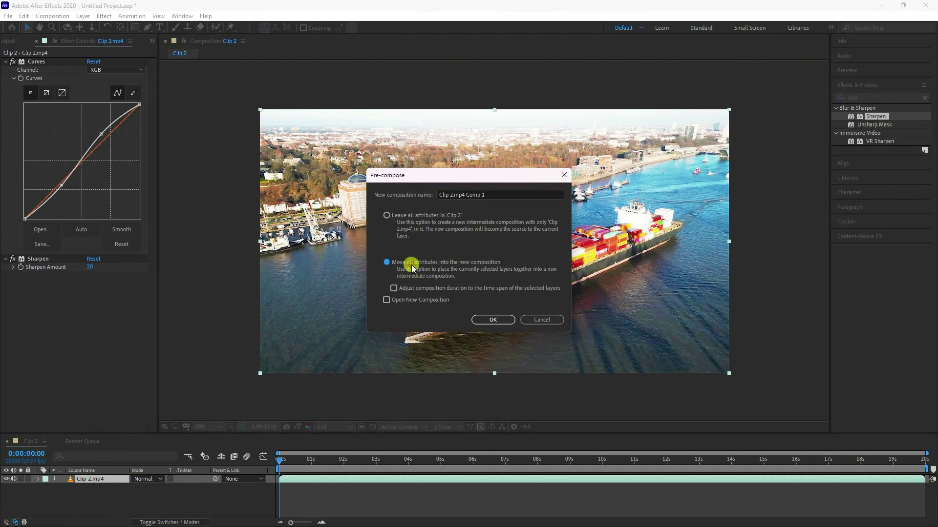
pyautogui.click(493, 320)
# Step: Run 3D camera tracking on the Clip 2.mp4 Comp 1 layer
pyautogui.click(210, 427)
pyautogui.click(228, 266)
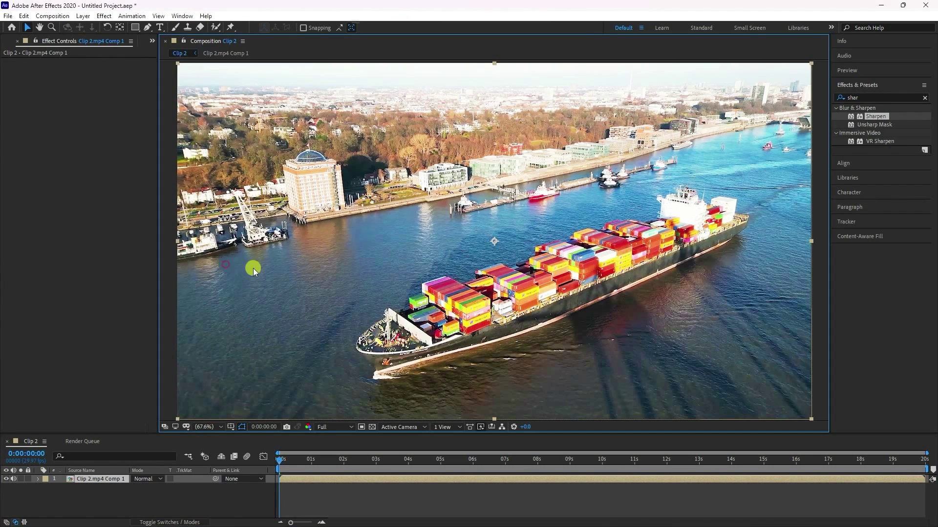
pyautogui.click(844, 221)
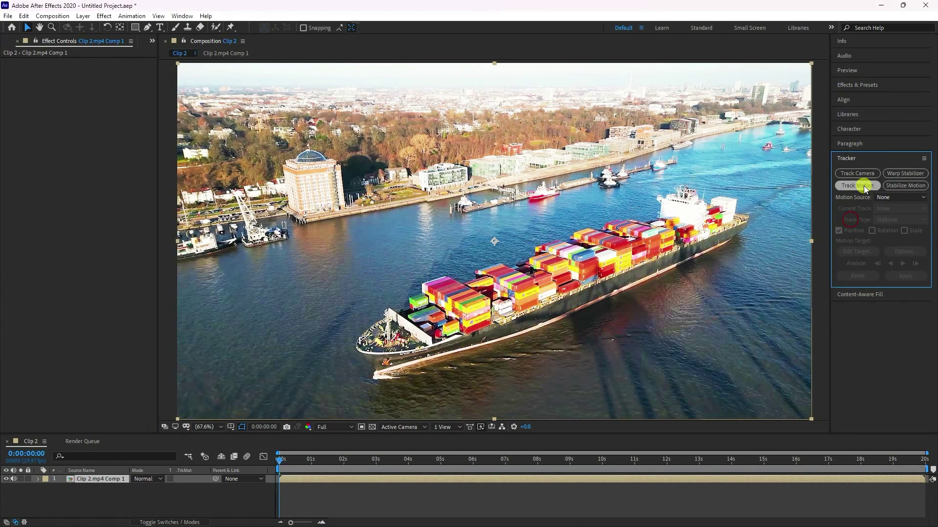
pyautogui.click(852, 175)
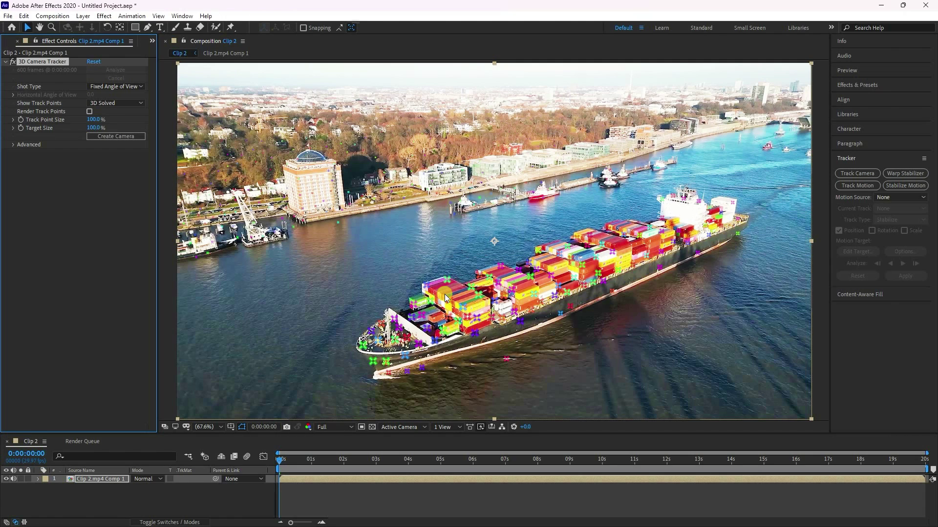
# Step: At 0:00:15:04, select three track points on top of the ship's middle containers and set them as ground plane and origin
pyautogui.moveTo(429, 461); pyautogui.dragTo(767, 458)
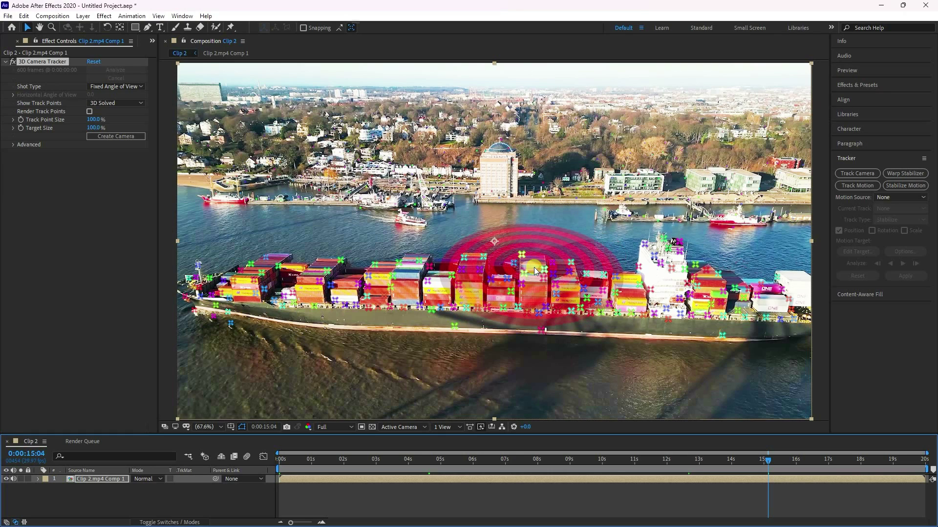
pyautogui.click(477, 264)
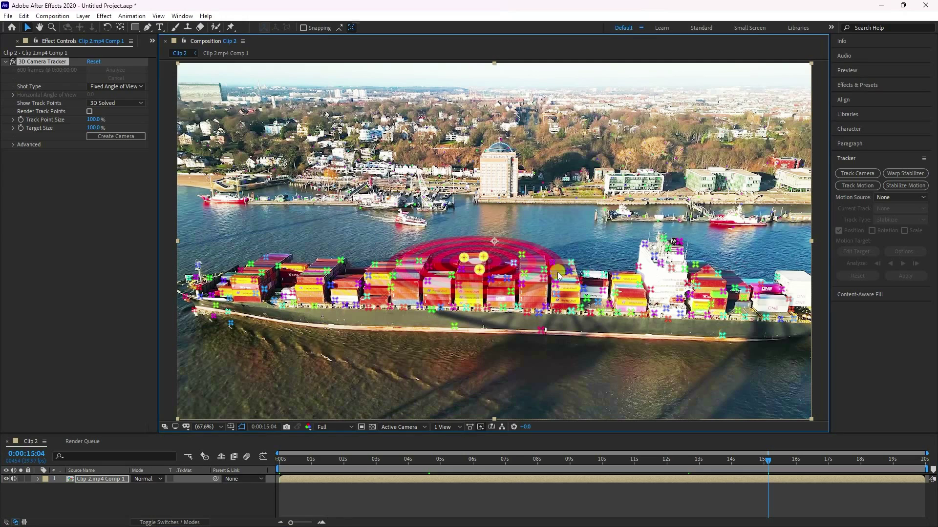
pyautogui.rightClick(476, 265)
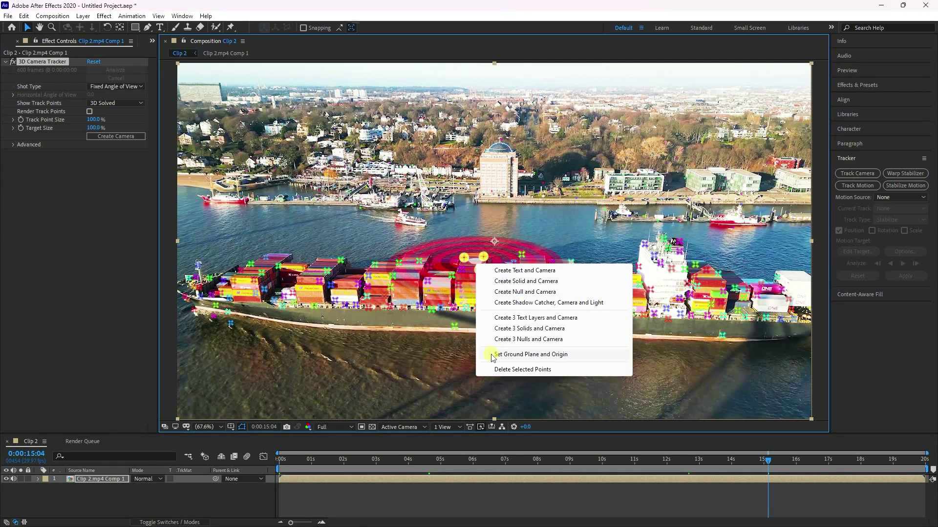
pyautogui.click(526, 355)
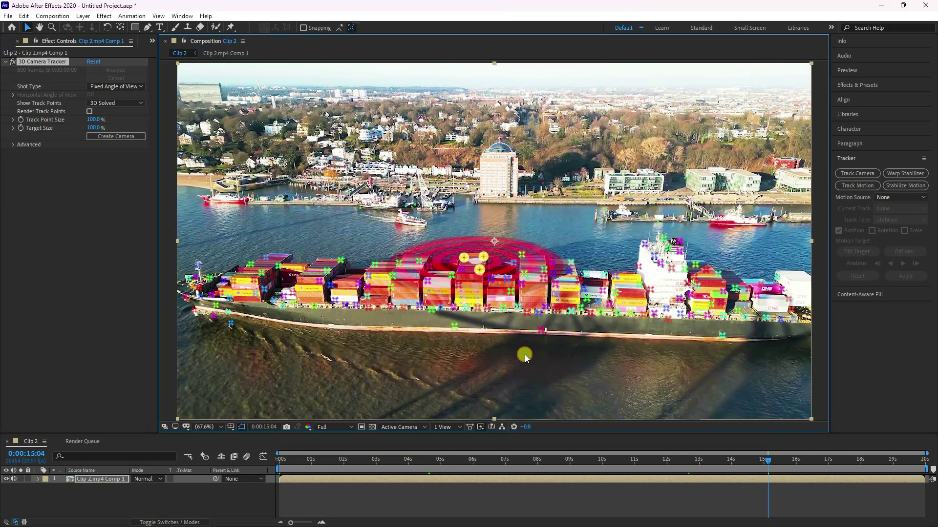
# Step: Create a solid and camera from the selected track points, and scrub back towards the start to check the solid's tracking
pyautogui.rightClick(473, 263)
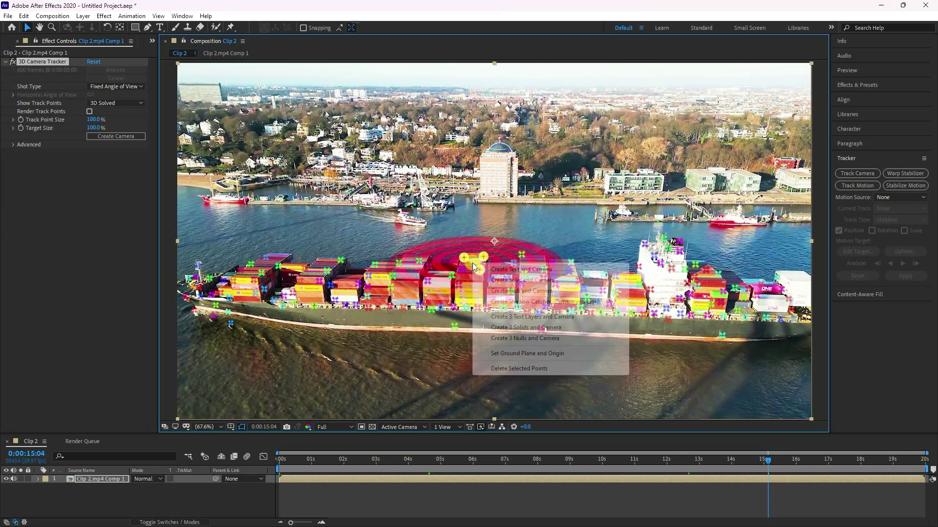
pyautogui.click(499, 280)
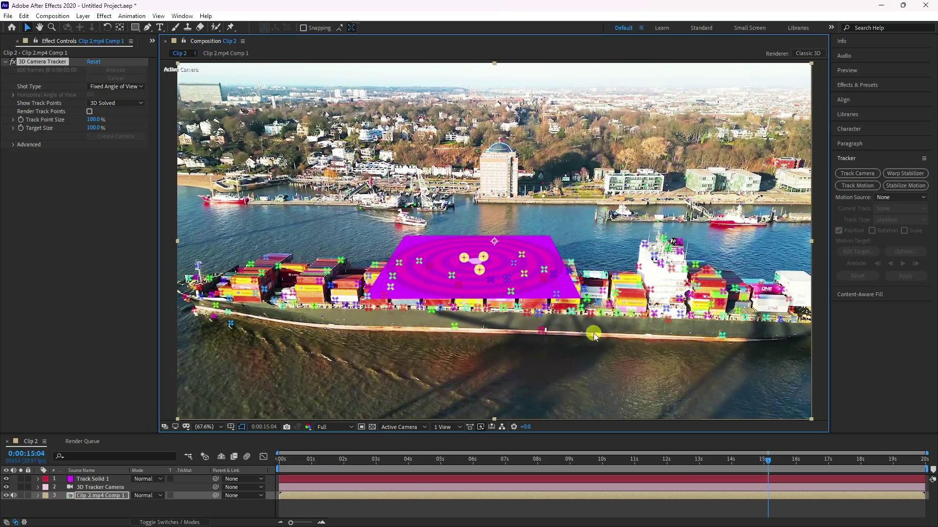
pyautogui.moveTo(772, 459); pyautogui.dragTo(243, 454)
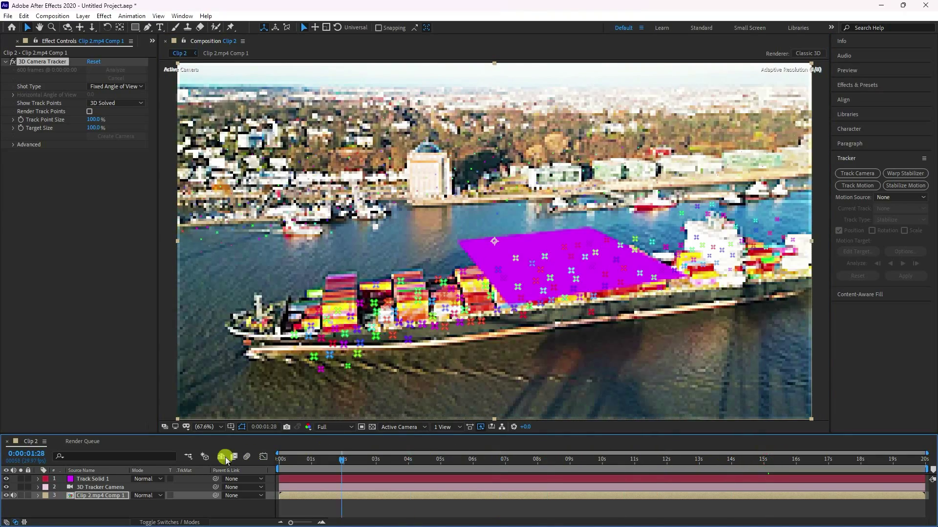
# Step: Play back the composition from the start to check how the purple solid tracks on the ship
pyautogui.click(744, 219)
pyautogui.click(869, 77)
pyautogui.click(879, 84)
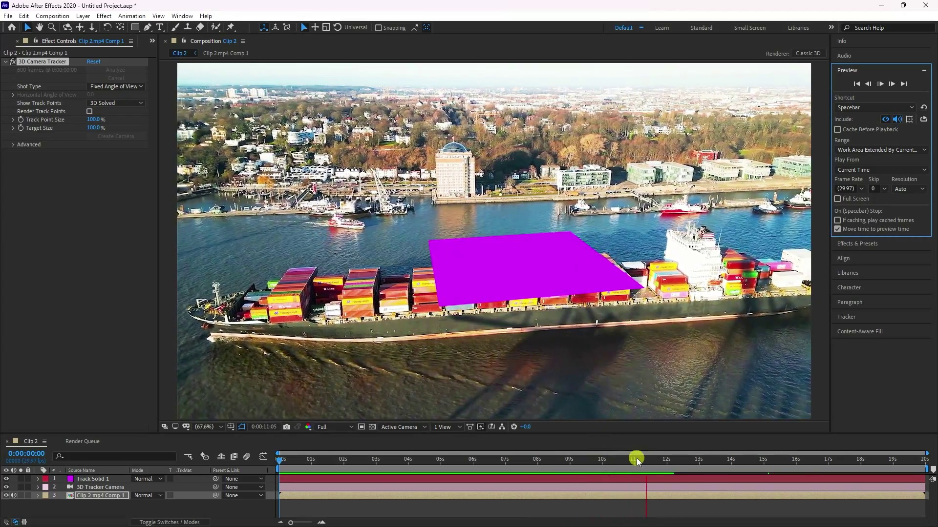
pyautogui.press('space')
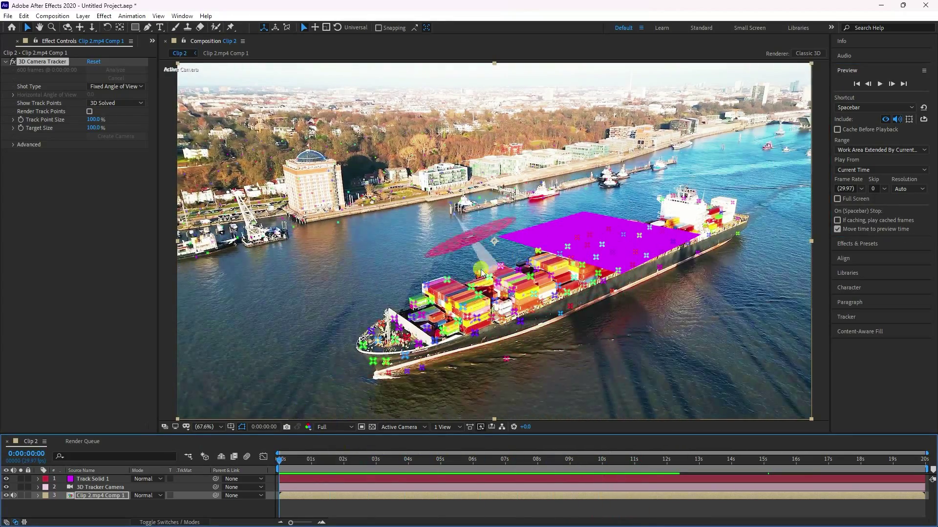
# Step: Create a second solid from three track points on top of the containers near the ship's bow
pyautogui.click(464, 290)
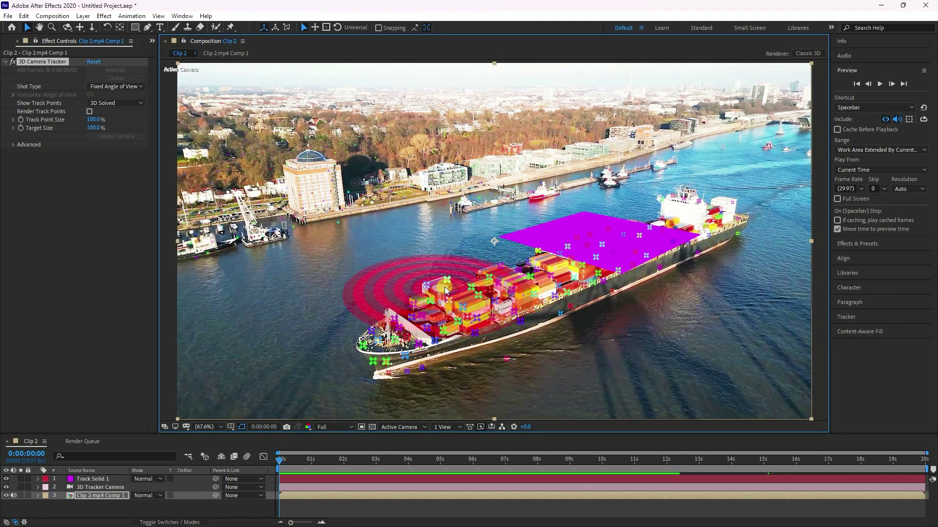
pyautogui.rightClick(444, 287)
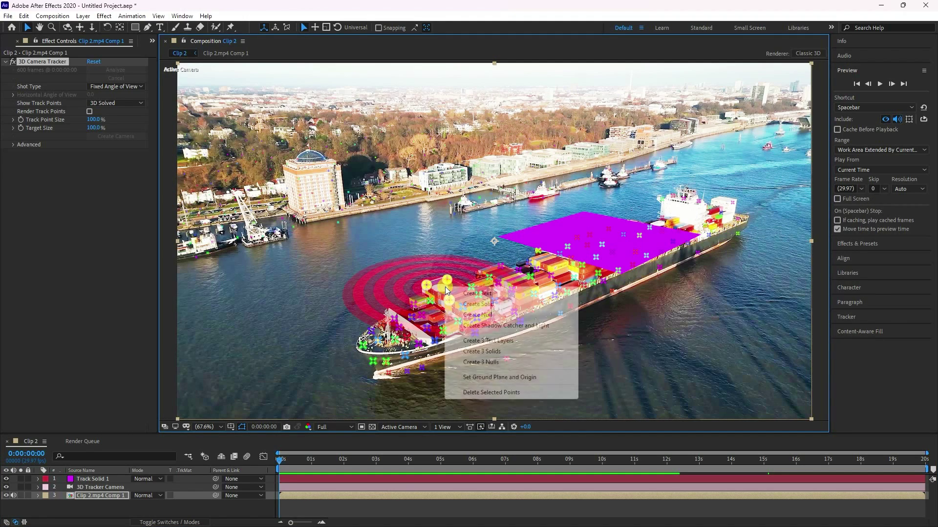
pyautogui.click(465, 305)
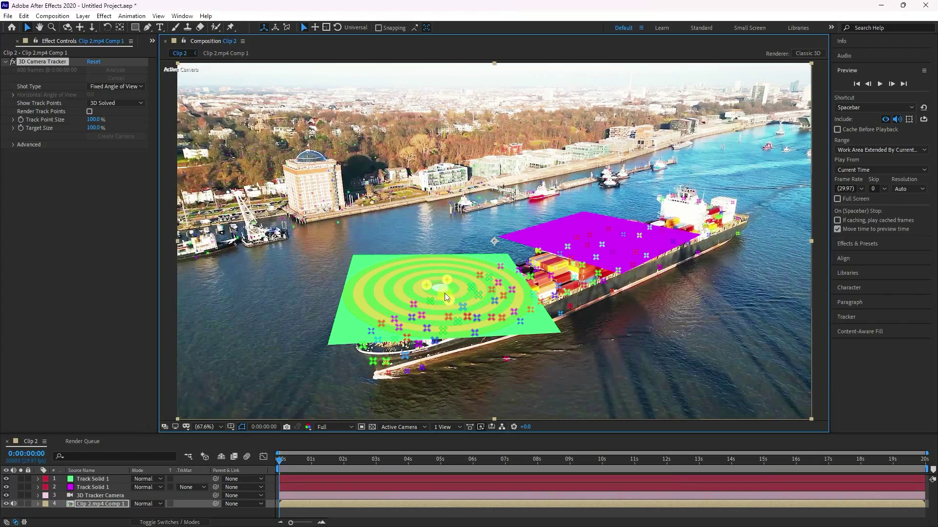
# Step: Play back the composition to check how both solids track on the ship
pyautogui.click(880, 84)
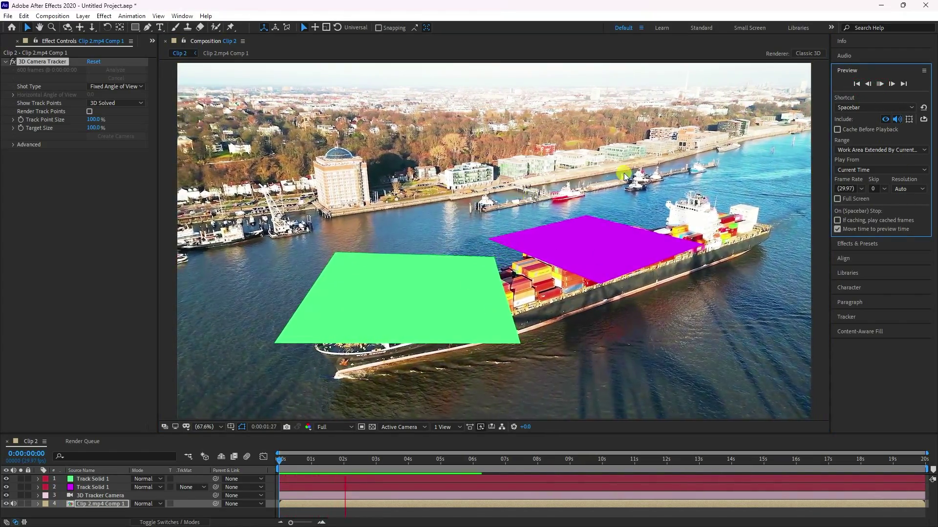
pyautogui.click(599, 252)
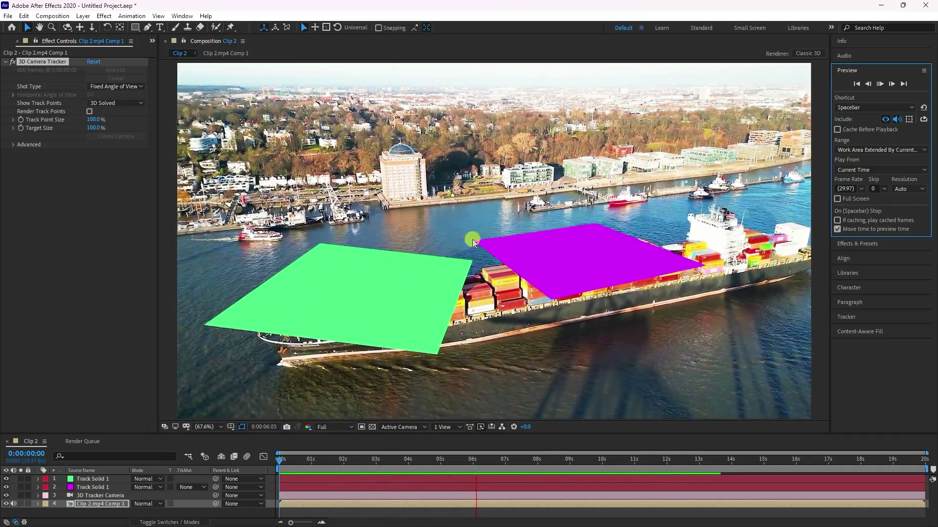
pyautogui.click(880, 84)
# Step: At 0:00:00:00, copy the green track solid's Anchor Point, Position, Scale and Orientation properties
pyautogui.click(37, 479)
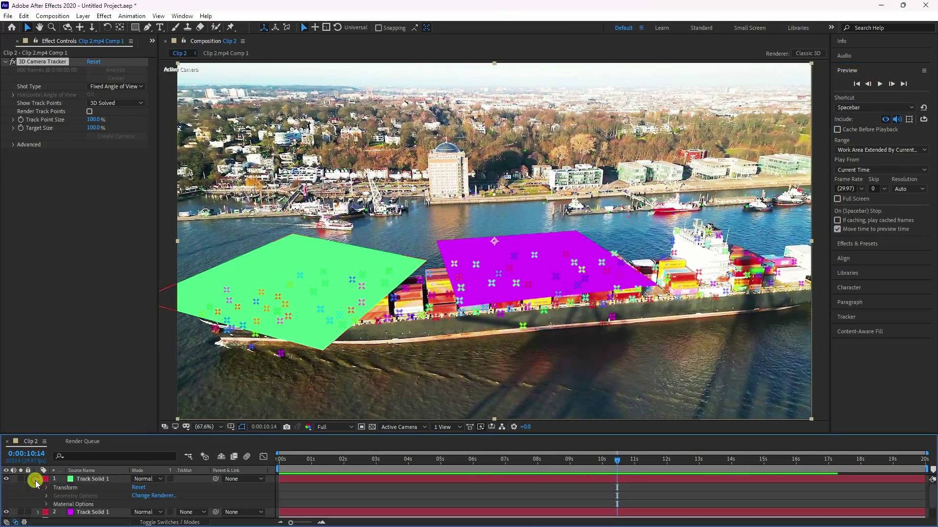
pyautogui.click(47, 488)
pyautogui.scroll(-1, 73, 486)
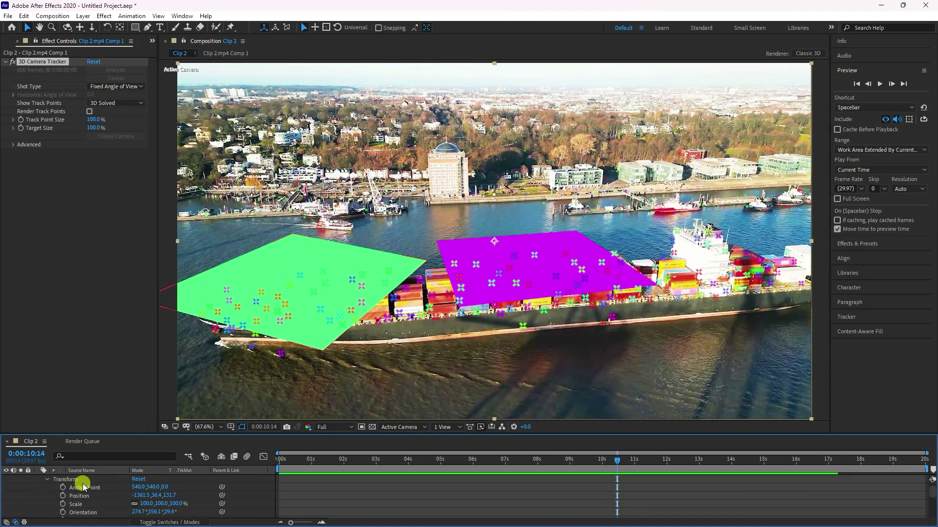
pyautogui.moveTo(90, 491); pyautogui.dragTo(90, 501)
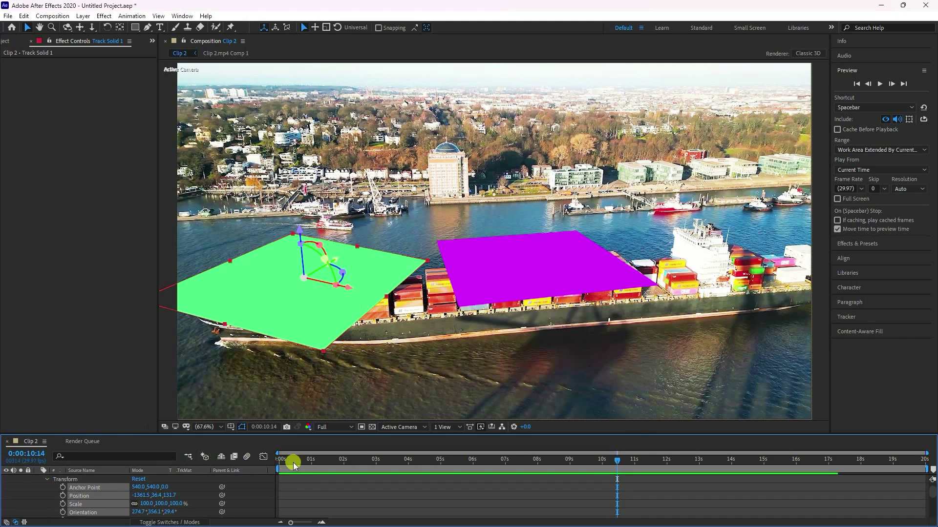
pyautogui.moveTo(287, 462); pyautogui.dragTo(220, 471)
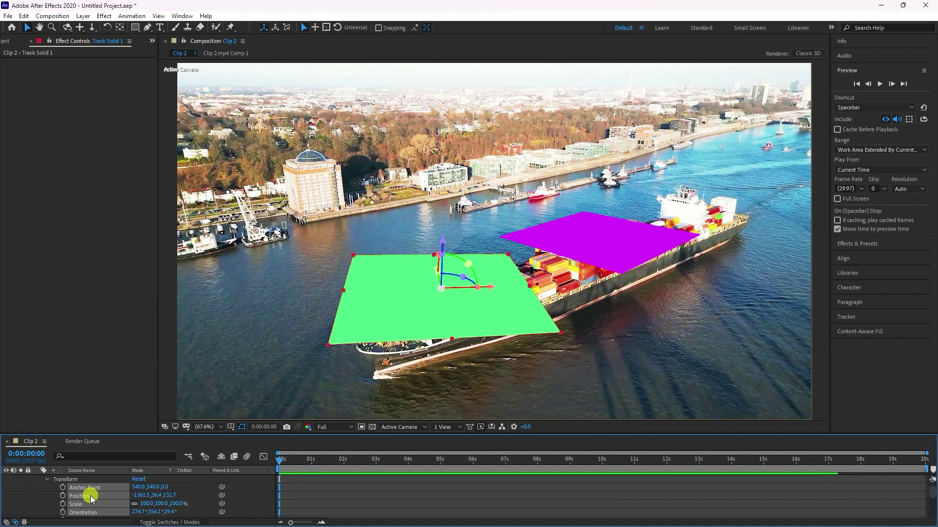
# Step: Switch to Blender and create a plane from the copied green solid data with the AE2Blend add-on
pyautogui.click(125, 521)
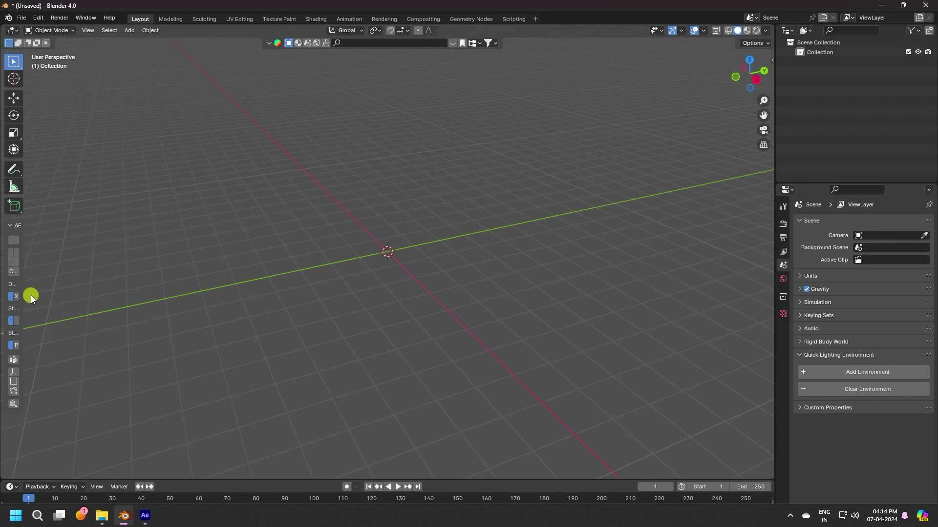
pyautogui.moveTo(23, 297); pyautogui.dragTo(80, 299)
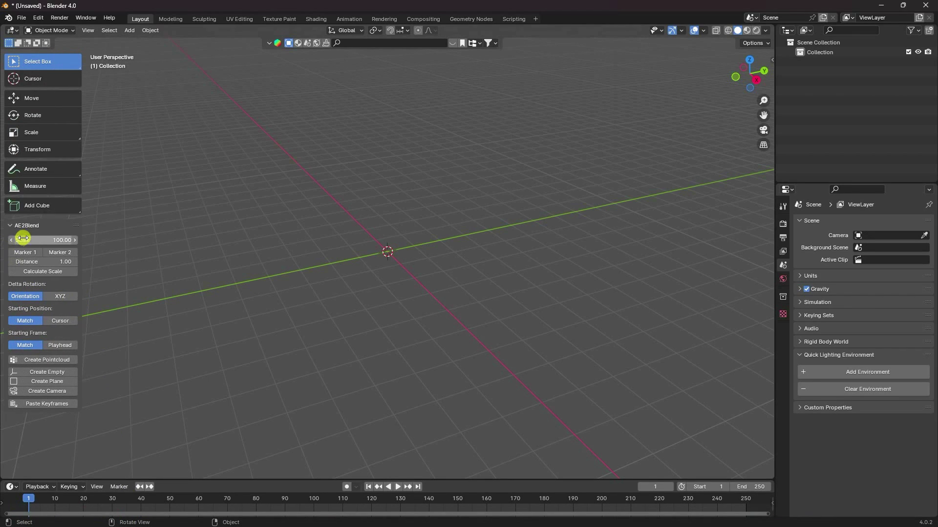
pyautogui.click(34, 382)
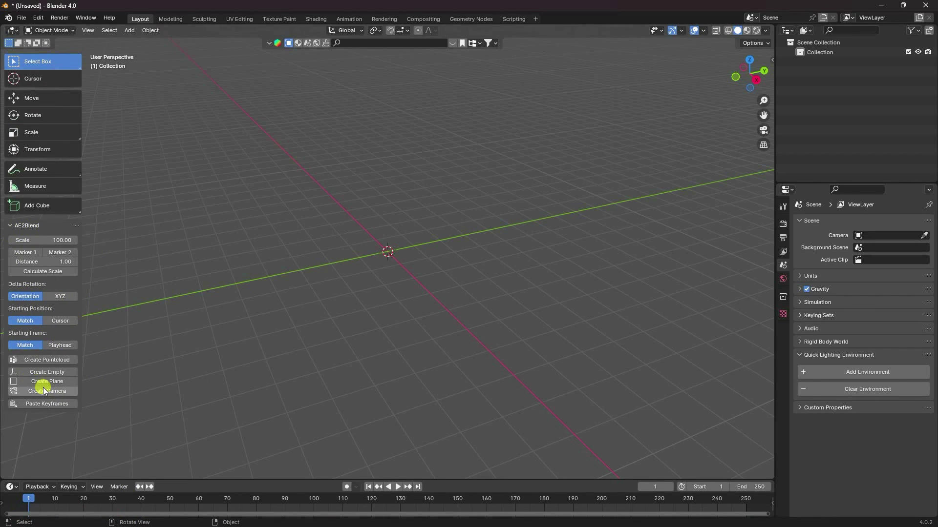
pyautogui.moveTo(448, 269); pyautogui.dragTo(458, 366, button='middle')
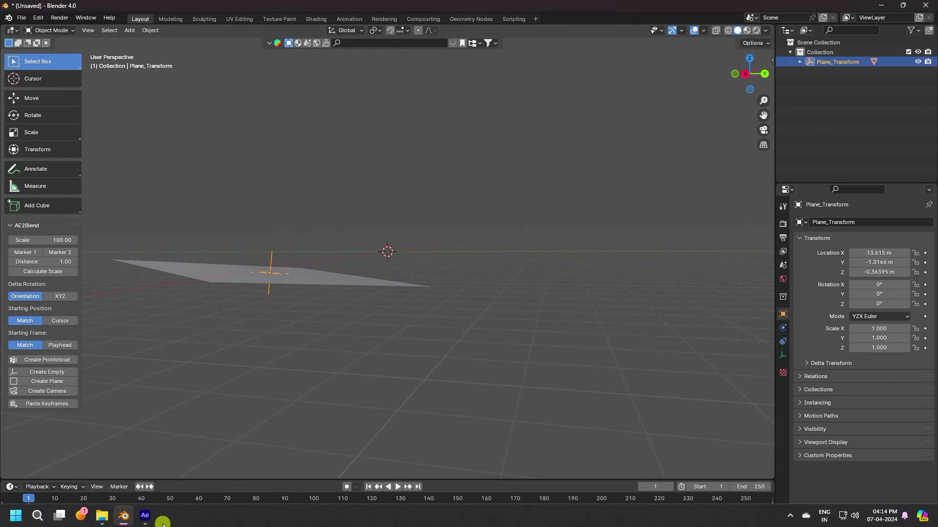
# Step: Switch to After Effects and copy the purple track solid's Anchor Point, Position, Scale and Orientation properties
pyautogui.click(144, 521)
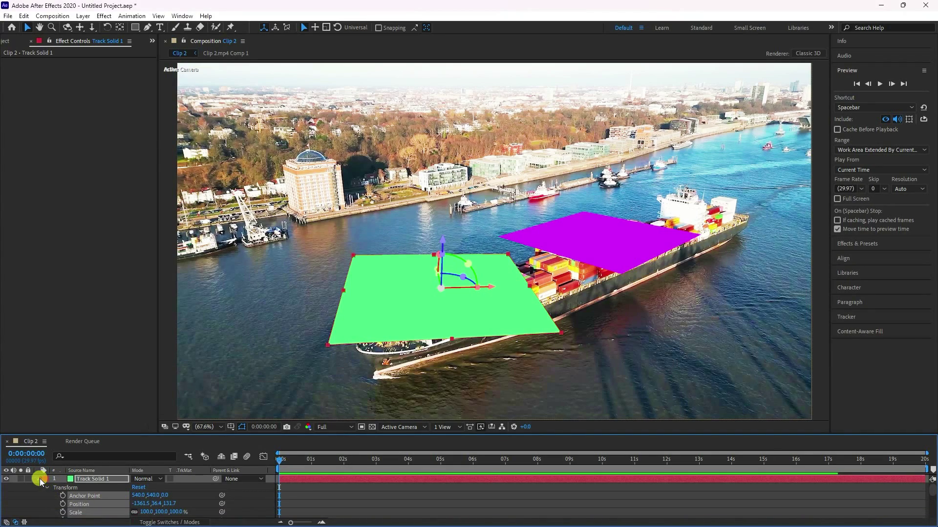
pyautogui.click(39, 478)
pyautogui.click(37, 487)
pyautogui.click(44, 495)
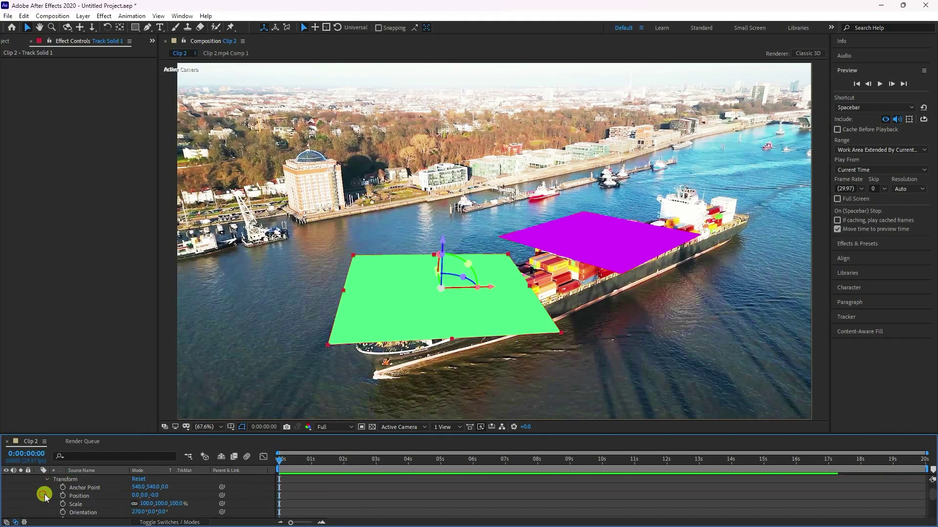
pyautogui.click(98, 488)
pyautogui.keyDown('shift'); pyautogui.click(87, 512); pyautogui.keyUp('shift')
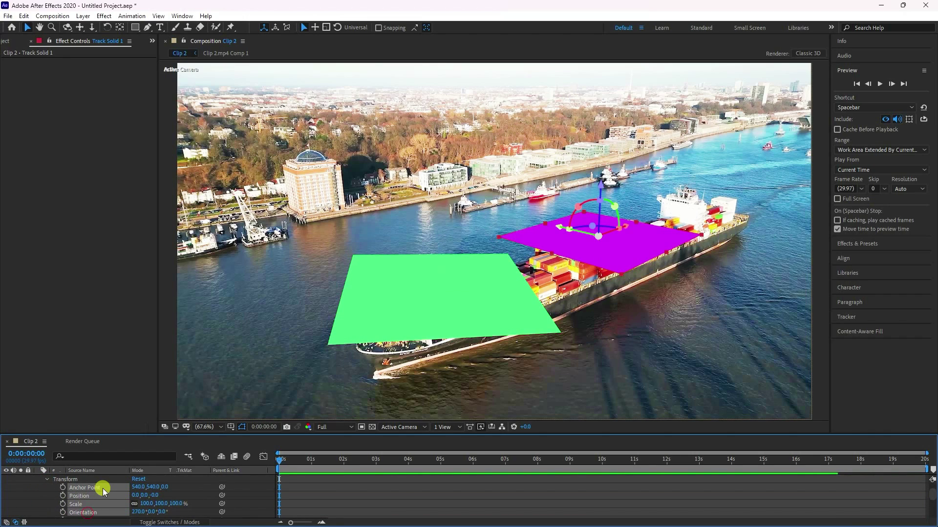
# Step: Switch to Blender and create a second AE2Blend plane from the copied purple solid data
pyautogui.click(123, 516)
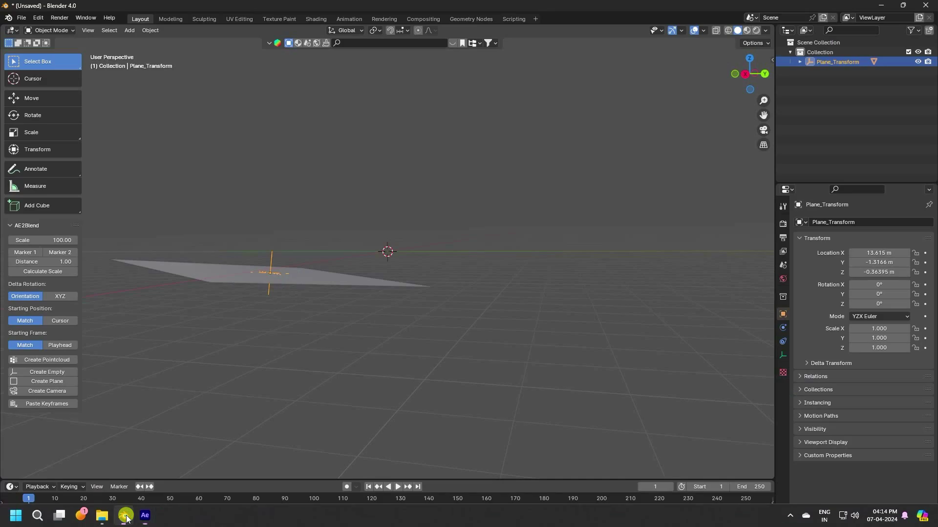
pyautogui.click(43, 384)
pyautogui.moveTo(409, 288); pyautogui.dragTo(307, 328, button='middle')
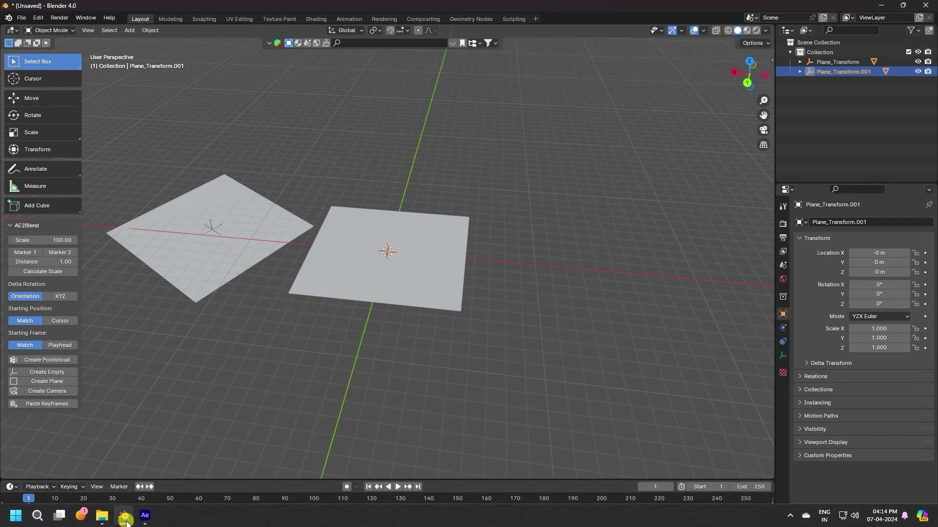
# Step: Switch to After Effects, collapse the solids' properties and copy the 3D Tracker Camera's Position and Orientation keyframes
pyautogui.click(145, 516)
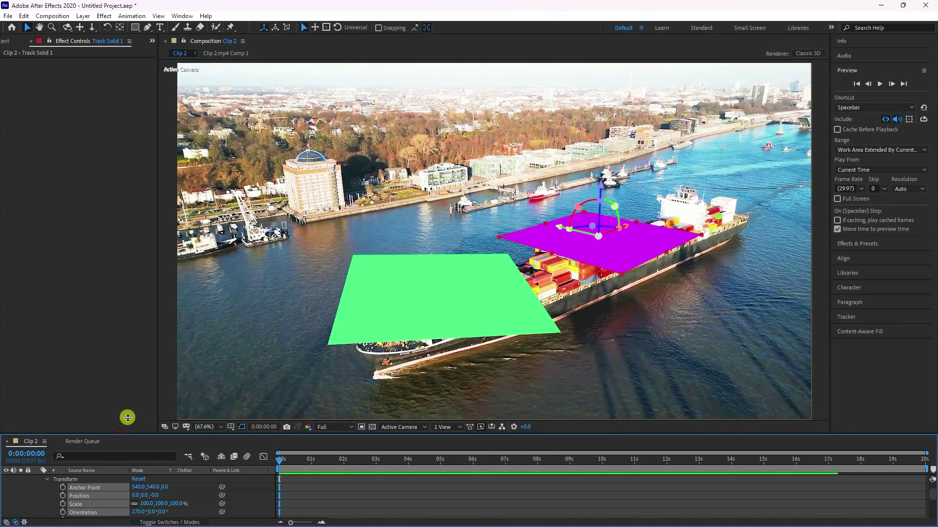
pyautogui.moveTo(121, 427); pyautogui.dragTo(120, 389)
pyautogui.click(47, 440)
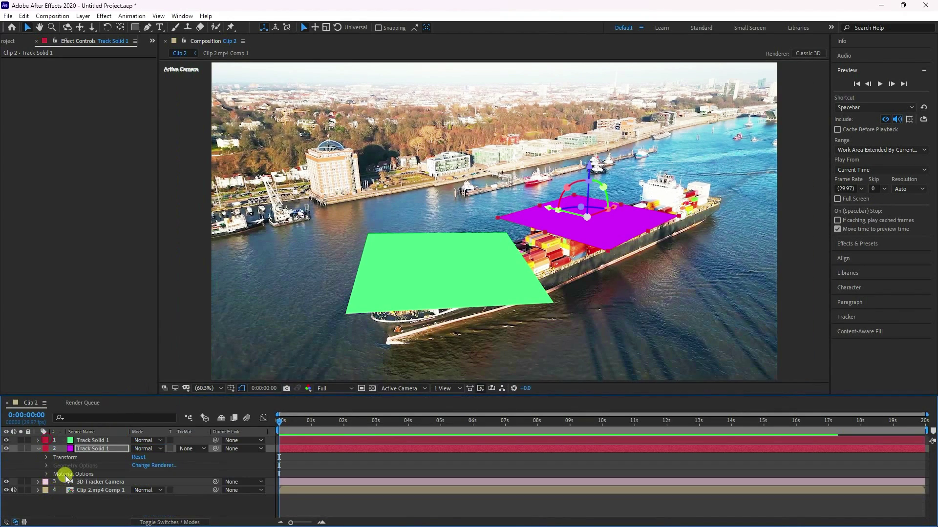
pyautogui.click(38, 449)
pyautogui.click(44, 457)
pyautogui.click(35, 459)
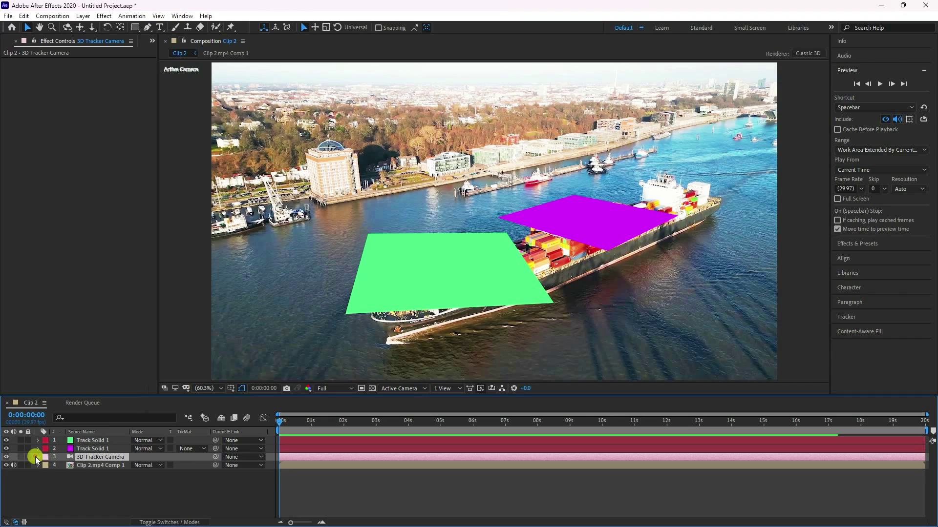
pyautogui.click(37, 458)
pyautogui.click(53, 466)
pyautogui.click(87, 475)
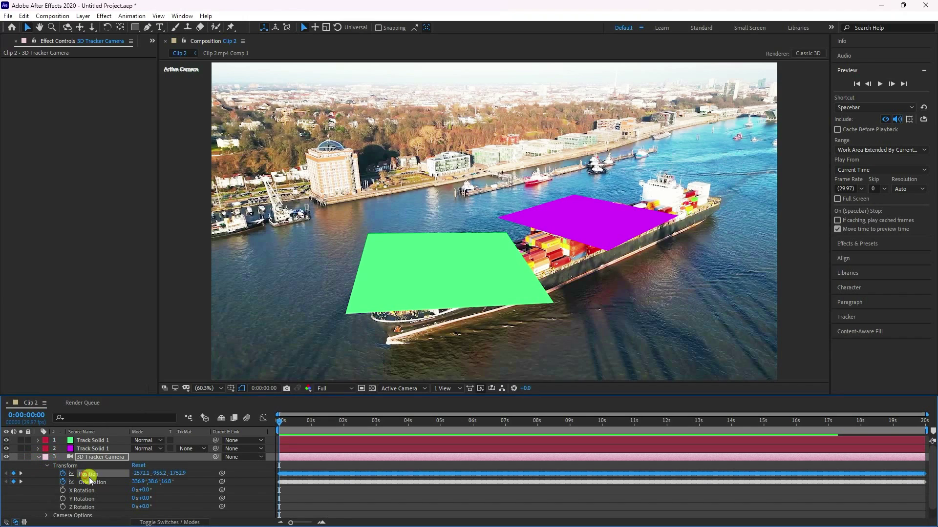
pyautogui.keyDown('shift'); pyautogui.click(102, 483); pyautogui.keyUp('shift')
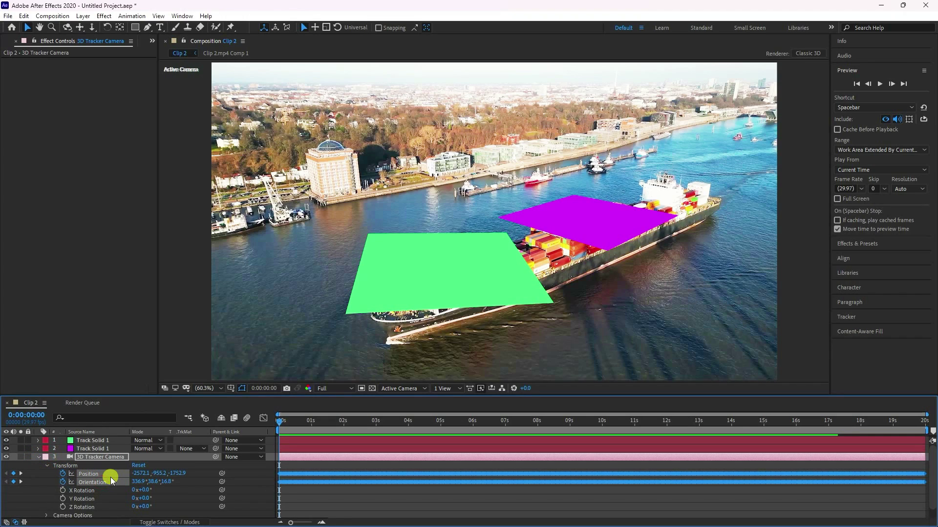
# Step: Switch to Blender, create an AE2Blend camera from the copied keyframes and view the scene through it
pyautogui.click(119, 517)
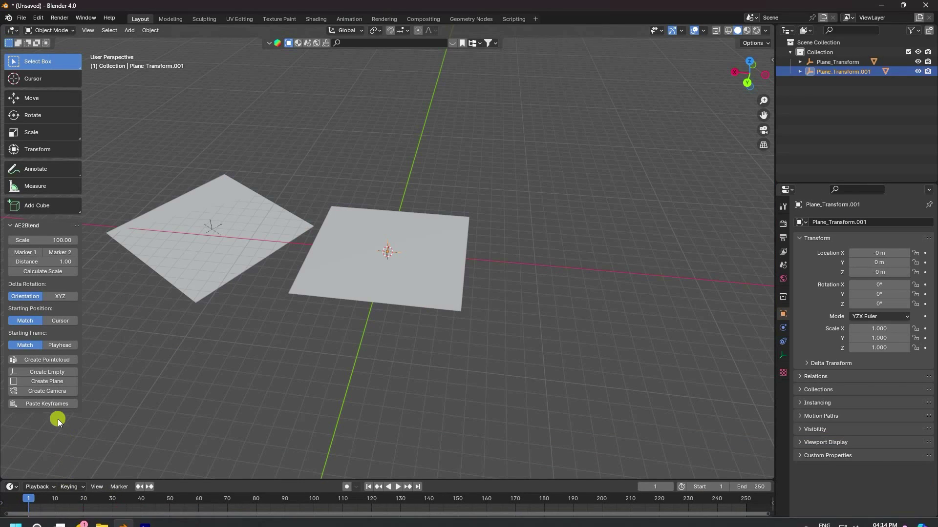
pyautogui.click(45, 389)
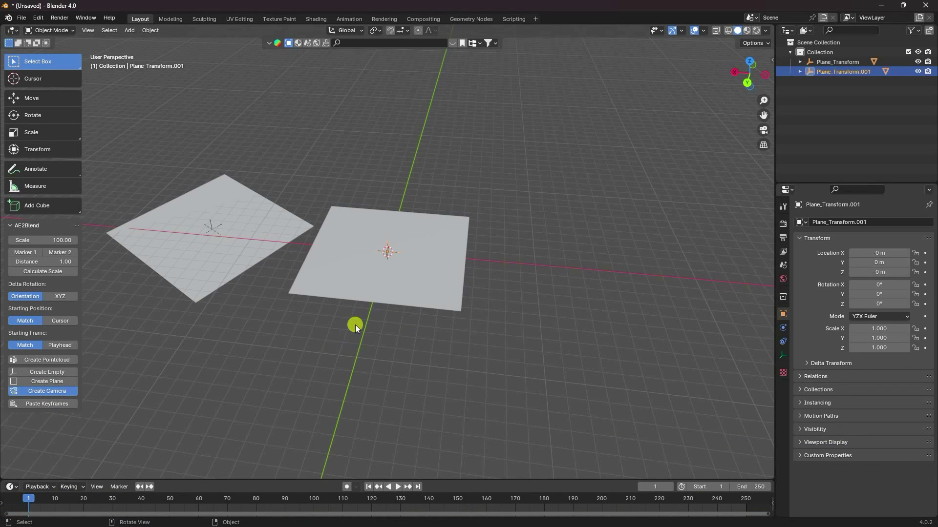
pyautogui.scroll(-2, 426, 325)
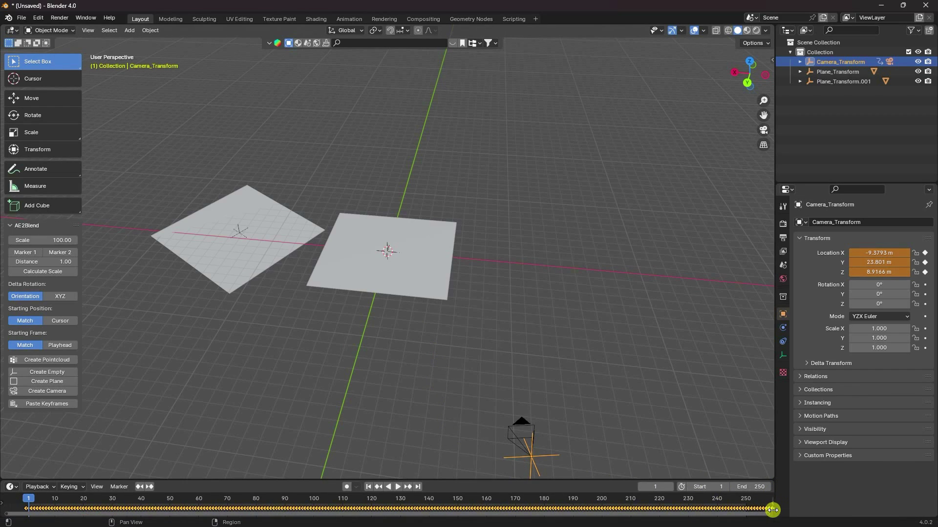
pyautogui.moveTo(772, 510); pyautogui.dragTo(128, 518)
pyautogui.moveTo(183, 508); pyautogui.dragTo(653, 509)
pyautogui.press('KP_0')
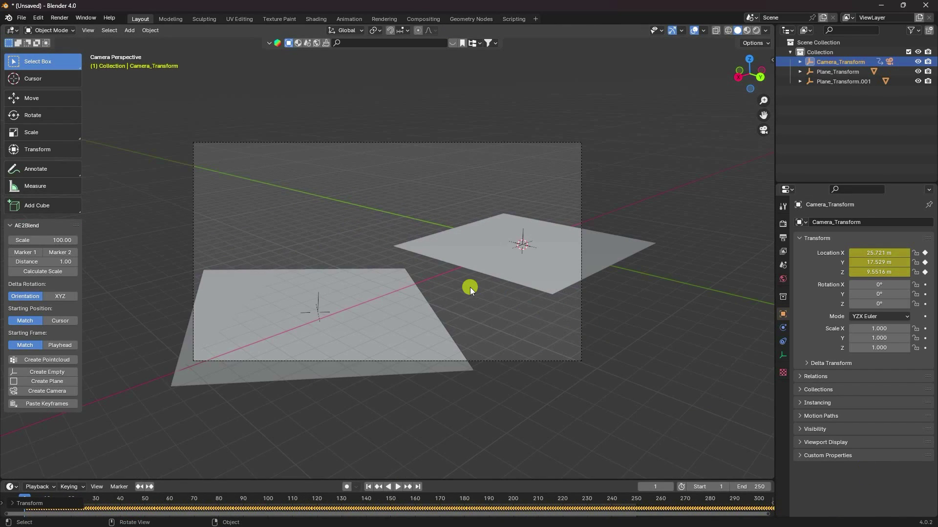
# Step: Add Clip 2.mp4 from the Desktop as a movie clip background image for the tracked camera
pyautogui.click(889, 60)
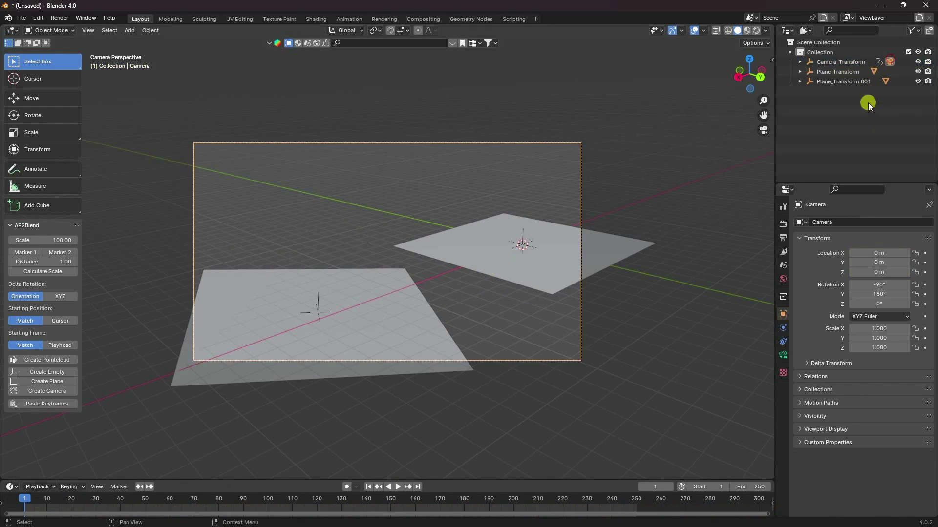
pyautogui.click(783, 356)
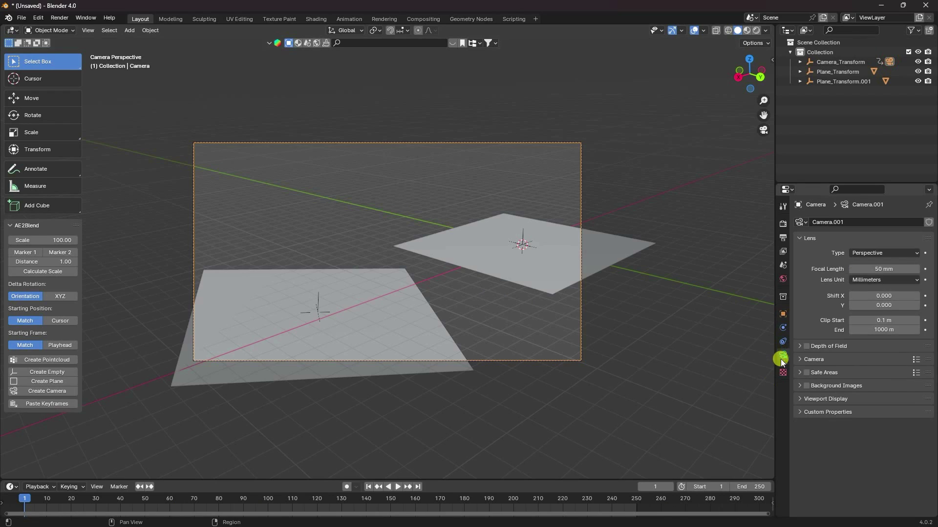
pyautogui.click(799, 386)
pyautogui.click(851, 402)
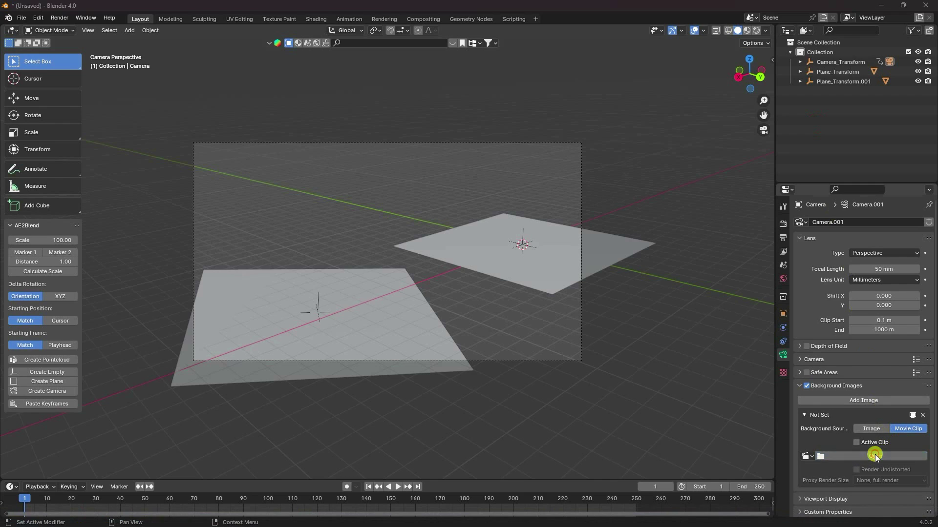
pyautogui.click(875, 456)
pyautogui.click(161, 151)
pyautogui.doubleClick(454, 143)
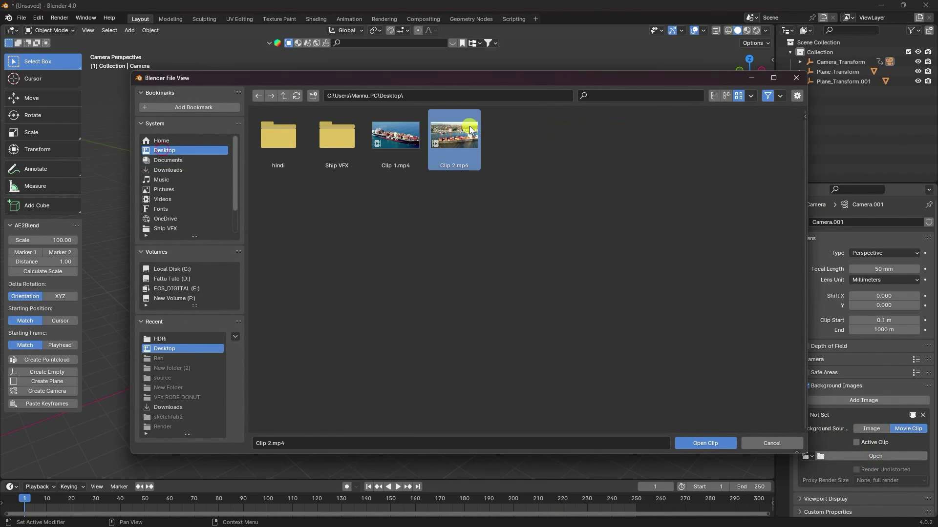
# Step: Set the camera background clip's opacity to 1.000
pyautogui.scroll(-5, 837, 422)
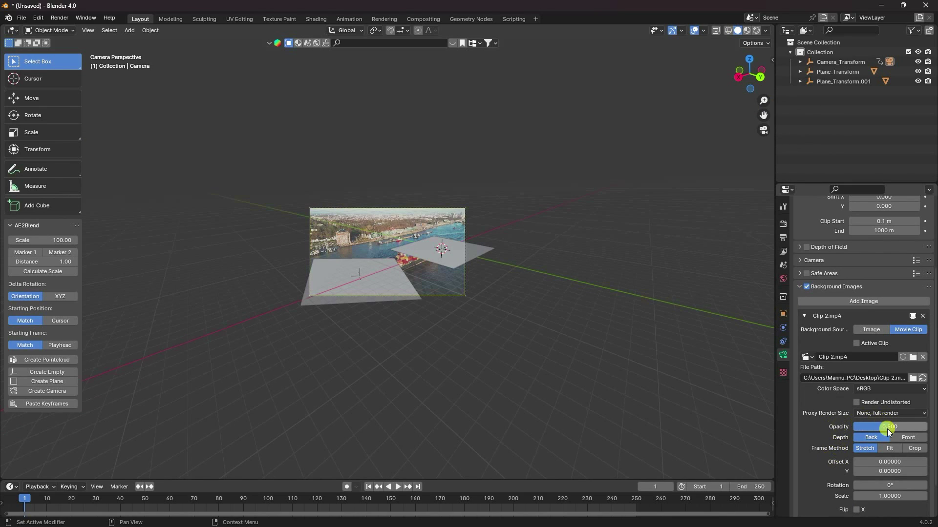
pyautogui.moveTo(886, 429); pyautogui.dragTo(926, 428)
pyautogui.scroll(5, 421, 270)
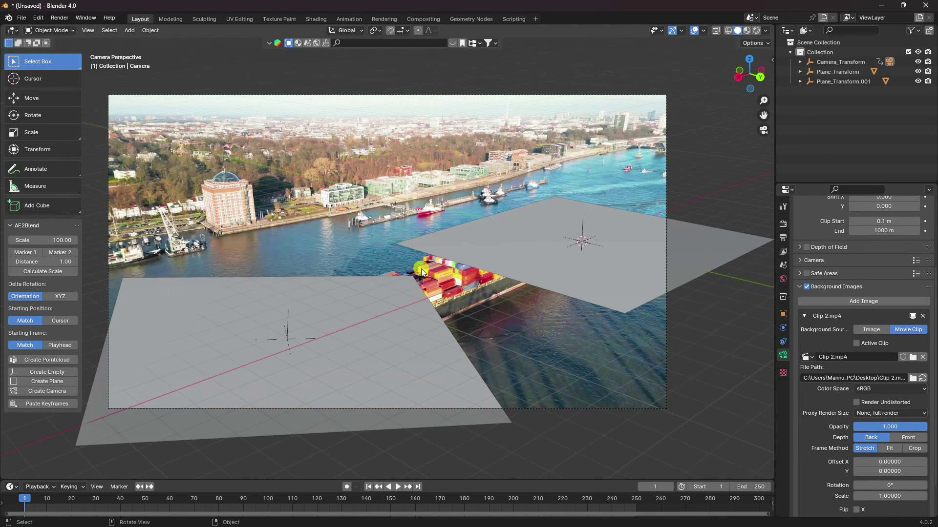
# Step: Return to the first frame, switch to After Effects and copy the focal length from the 3D Tracker Camera's settings
pyautogui.click(369, 487)
pyautogui.scroll(5, 859, 312)
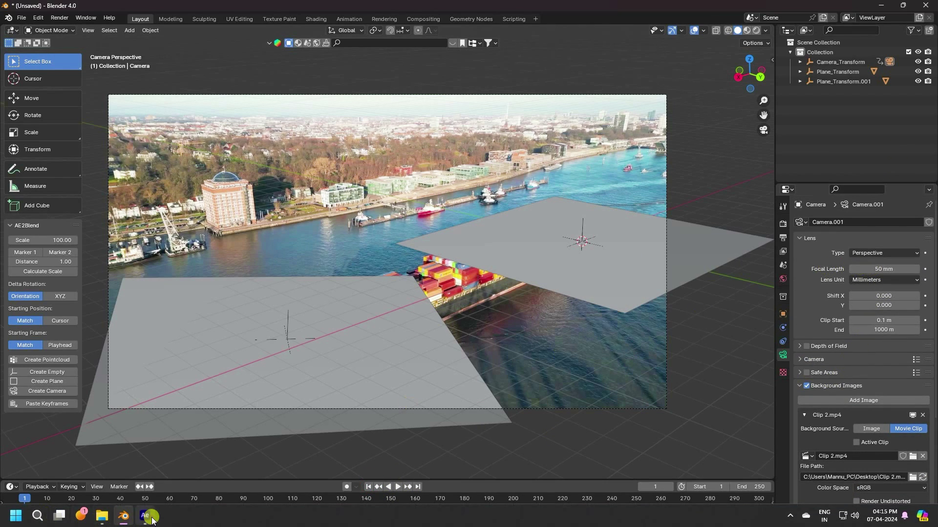
pyautogui.click(147, 517)
pyautogui.click(37, 458)
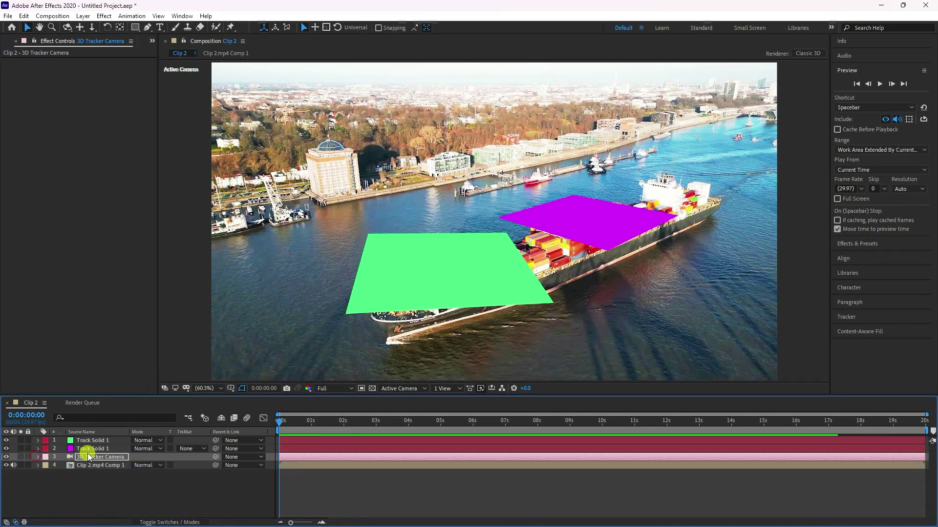
pyautogui.doubleClick(87, 457)
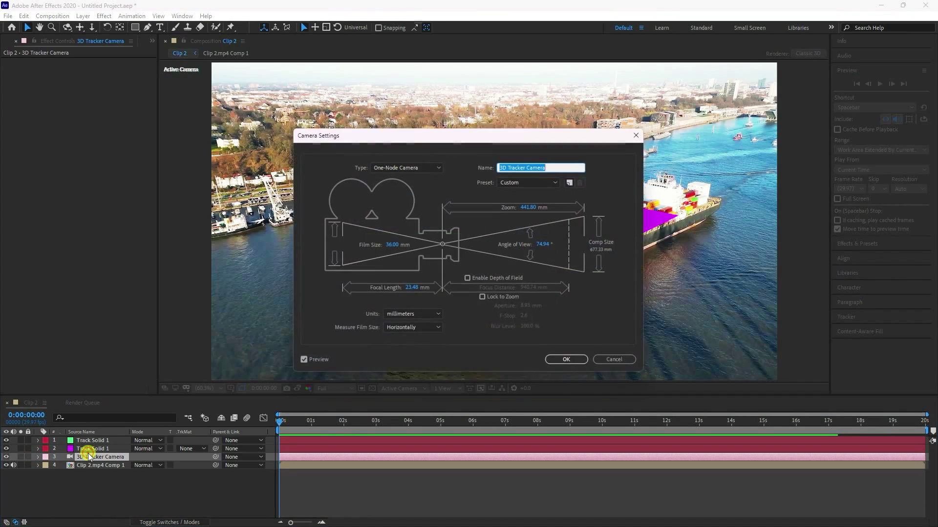
pyautogui.click(413, 289)
pyautogui.hotkey('ctrl', 'c')
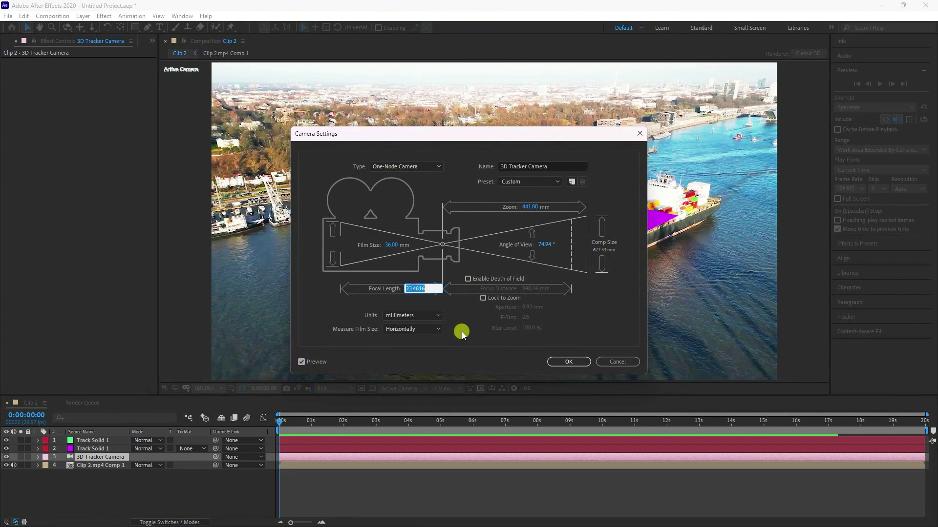
pyautogui.click(554, 358)
# Step: Switch to Blender, set the tracked camera's focal length to the copied 23.48 mm and play the animation to check the match
pyautogui.click(124, 515)
pyautogui.doubleClick(883, 268)
pyautogui.hotkey('ctrl', 'v')
pyautogui.press('Return')
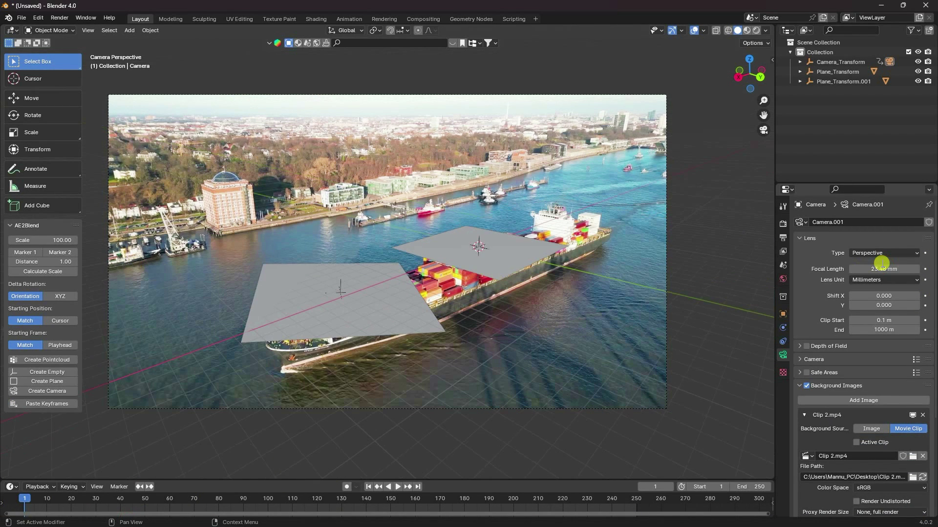
pyautogui.click(398, 487)
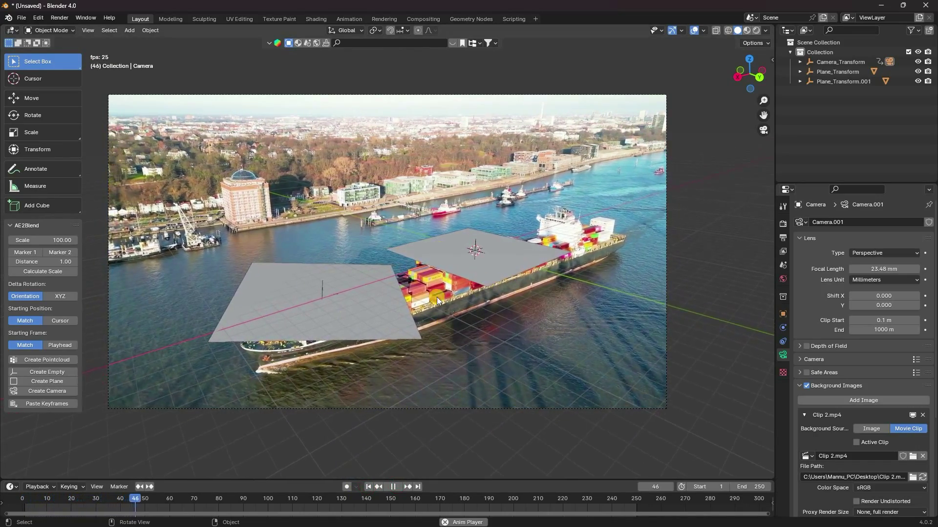
pyautogui.click(395, 487)
# Step: Set the render engine to Cycles with GPU Compute as the device and enable viewport denoising
pyautogui.click(783, 223)
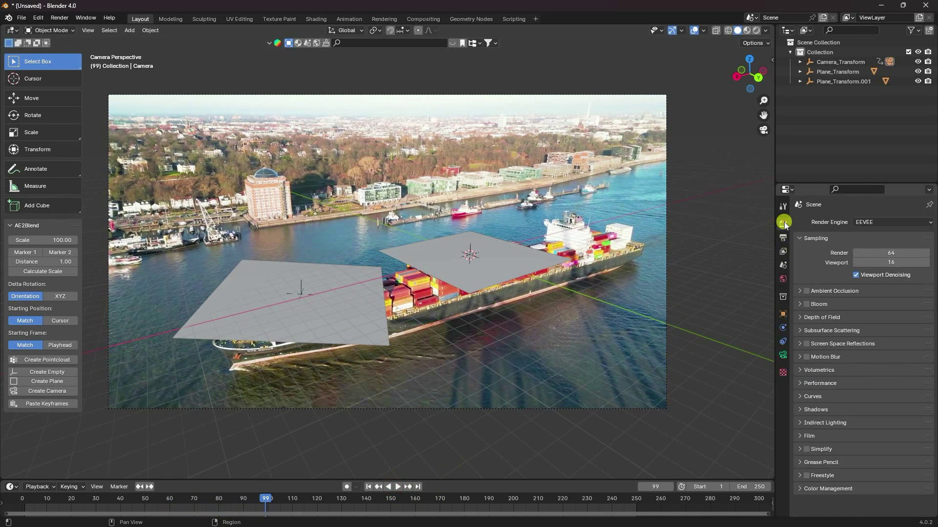
pyautogui.click(883, 222)
pyautogui.click(863, 245)
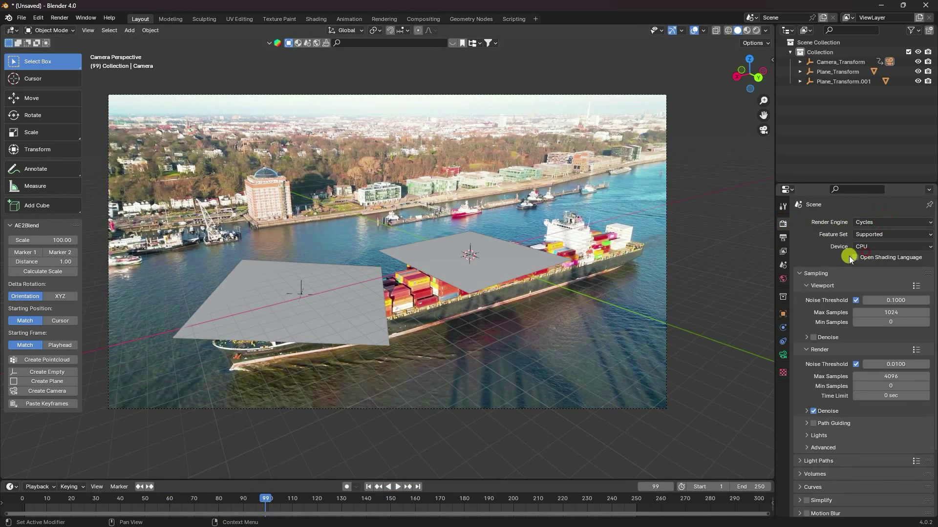
pyautogui.click(872, 247)
pyautogui.click(867, 266)
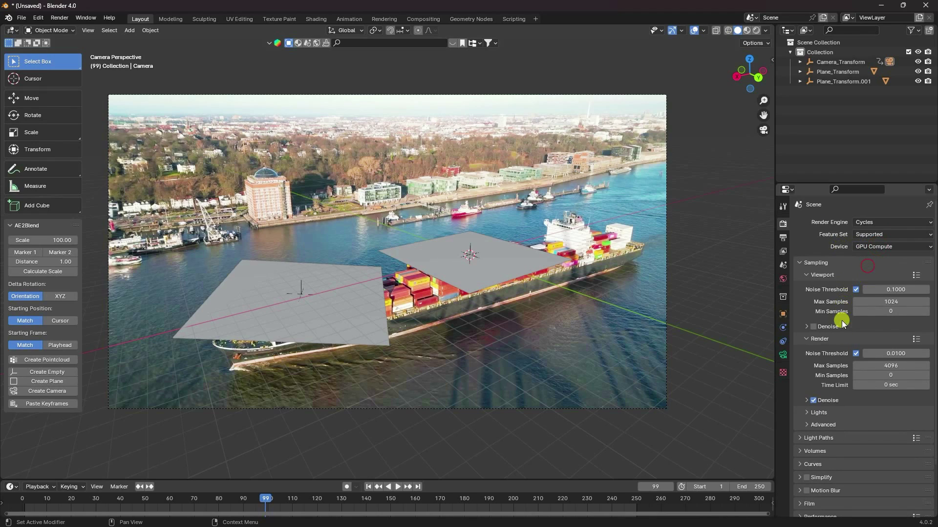
# Step: Make the render film transparent and set the colour management view transform to Standard
pyautogui.scroll(-3, 811, 381)
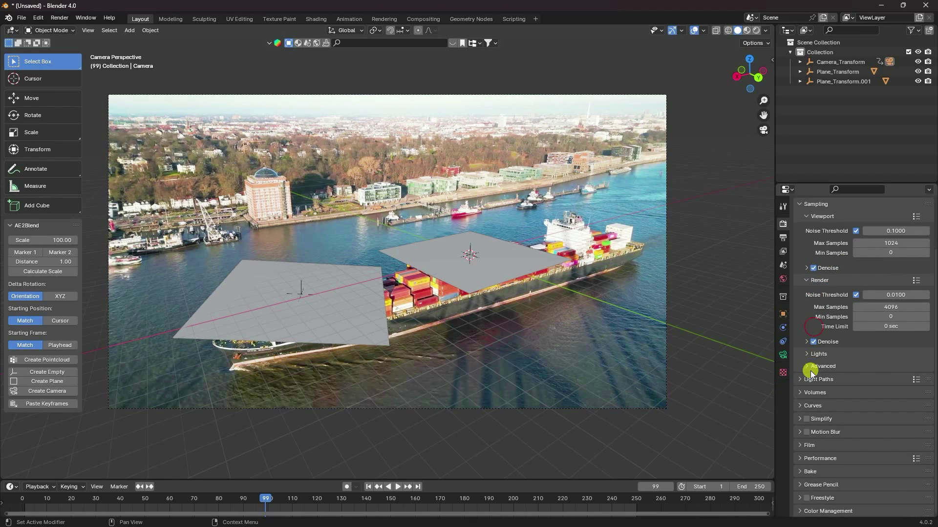
pyautogui.click(801, 445)
pyautogui.scroll(-5, 801, 445)
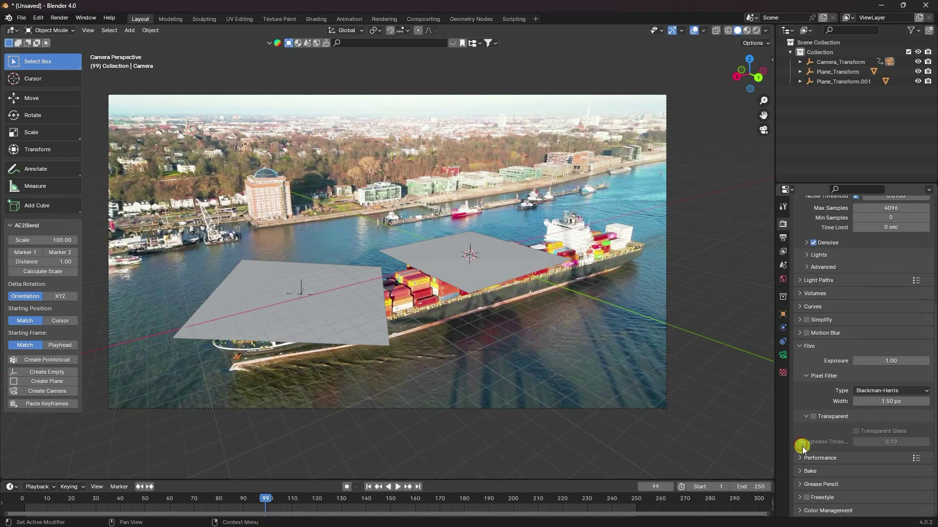
pyautogui.click(814, 417)
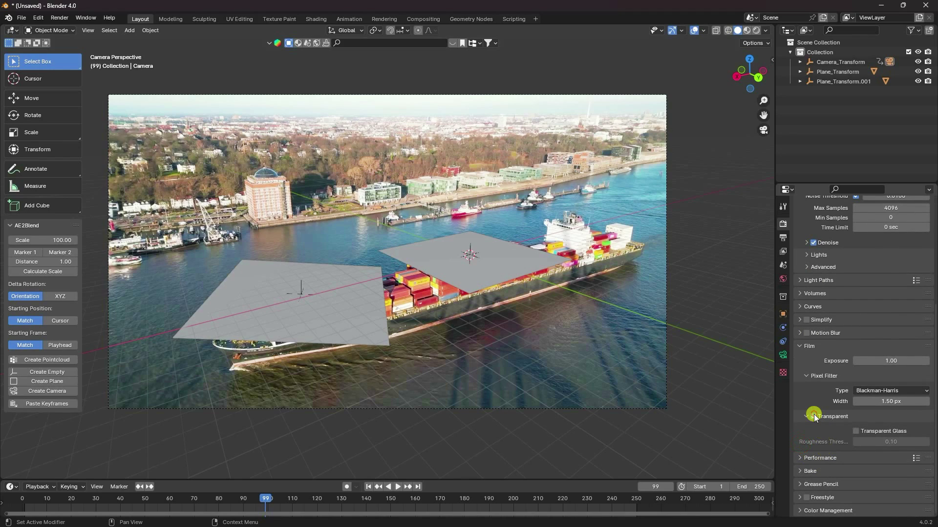
pyautogui.click(801, 514)
pyautogui.scroll(-5, 808, 503)
pyautogui.click(874, 437)
pyautogui.click(869, 448)
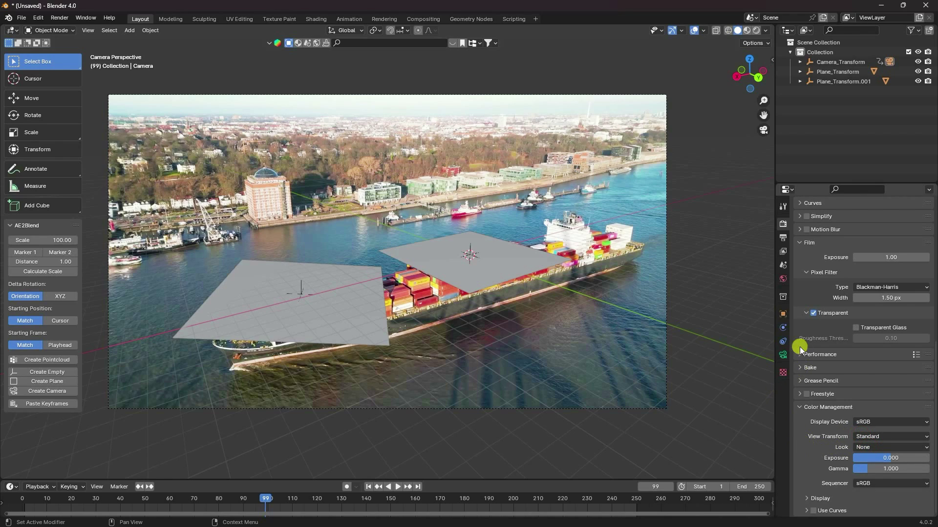
# Step: Load the kloofendal 4K sky EXR as the world's environment texture and set its strength to 0.8
pyautogui.click(781, 280)
pyautogui.click(853, 284)
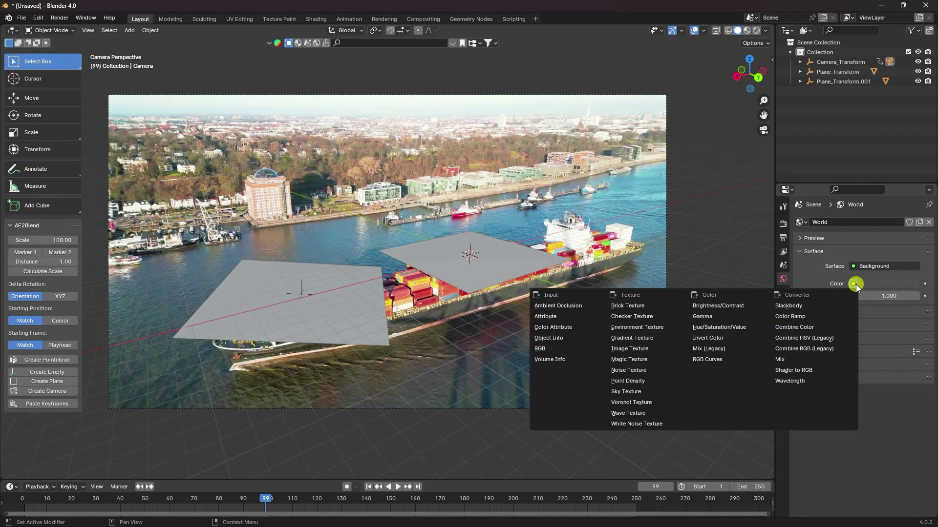
pyautogui.click(642, 326)
pyautogui.click(895, 299)
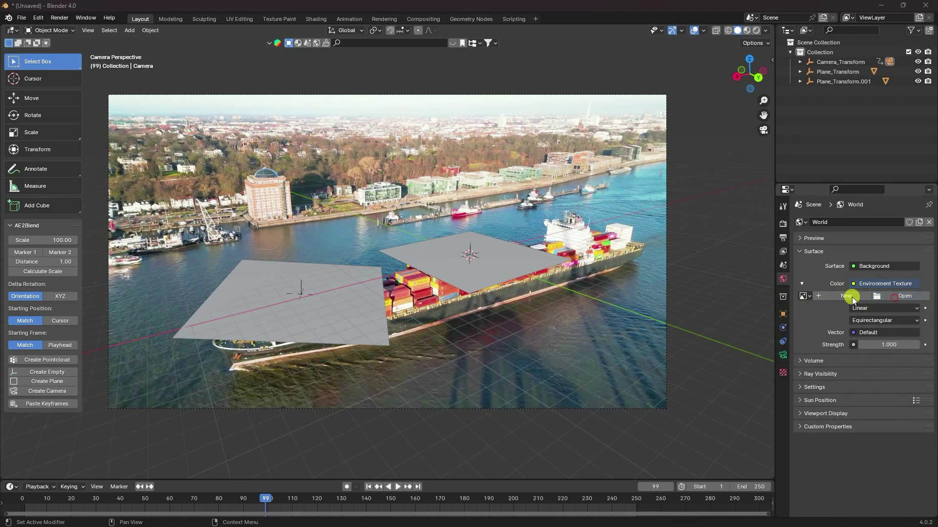
pyautogui.click(162, 349)
pyautogui.click(454, 266)
pyautogui.click(695, 442)
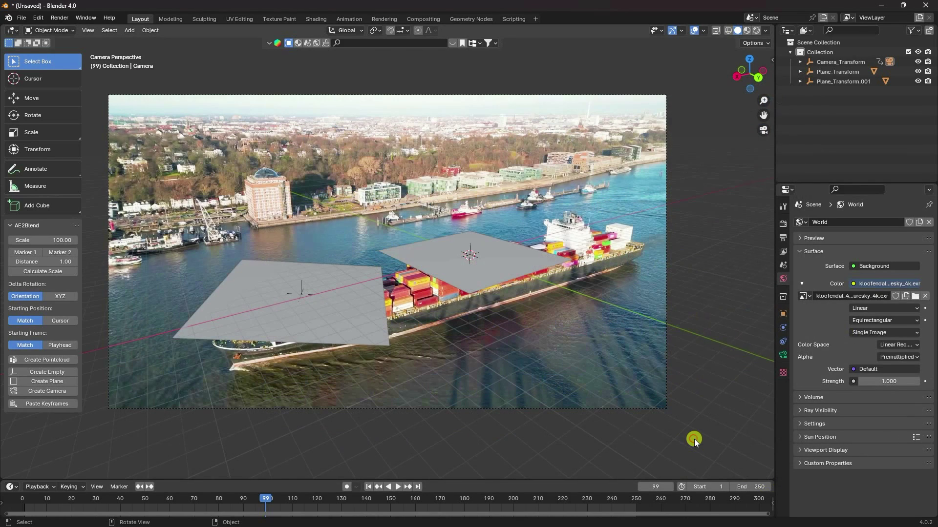
pyautogui.click(886, 382)
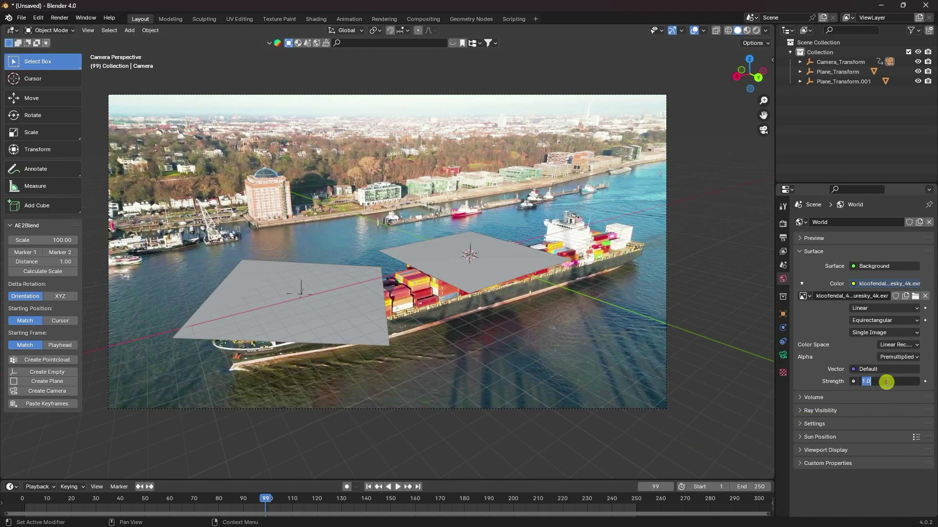
pyautogui.press('Return')
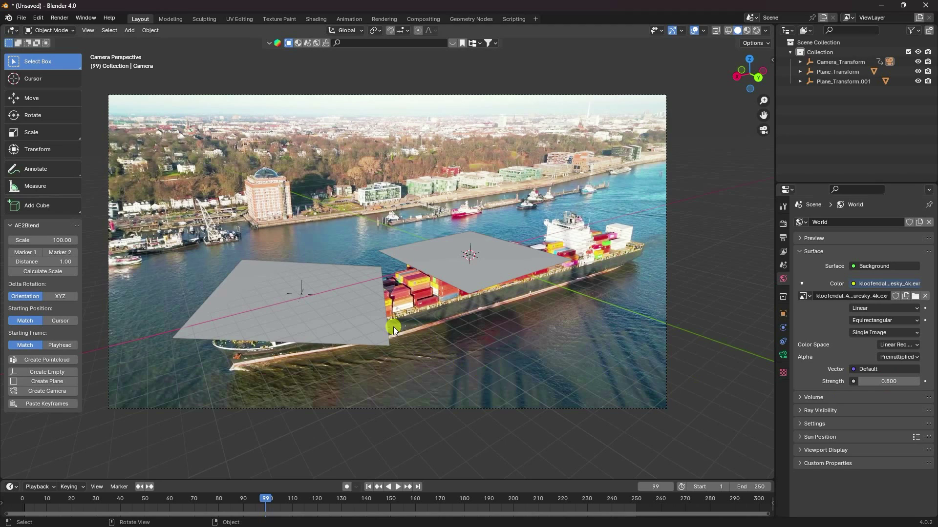
# Step: Play the animation from the first frame to check how the planes follow the ship, and return to frame 1
pyautogui.click(368, 487)
pyautogui.click(400, 487)
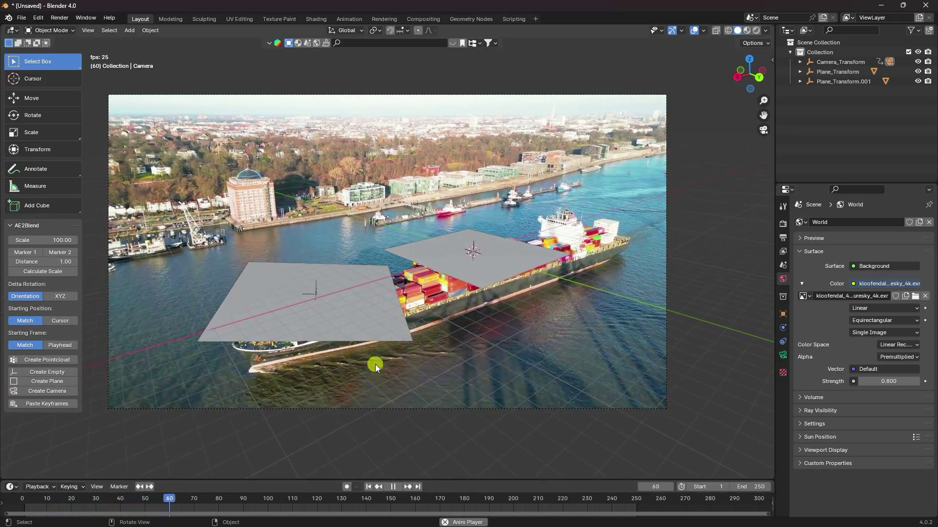
pyautogui.scroll(1, 374, 339)
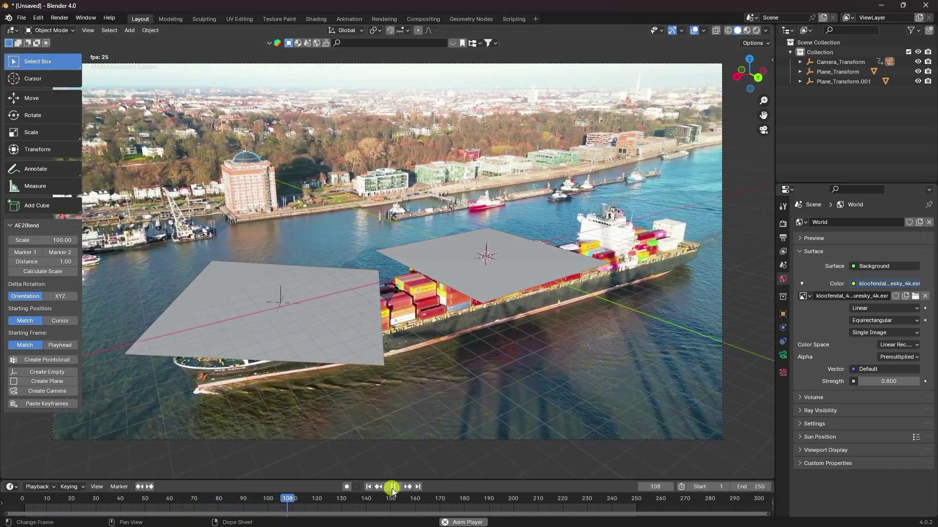
pyautogui.click(393, 486)
pyautogui.click(368, 485)
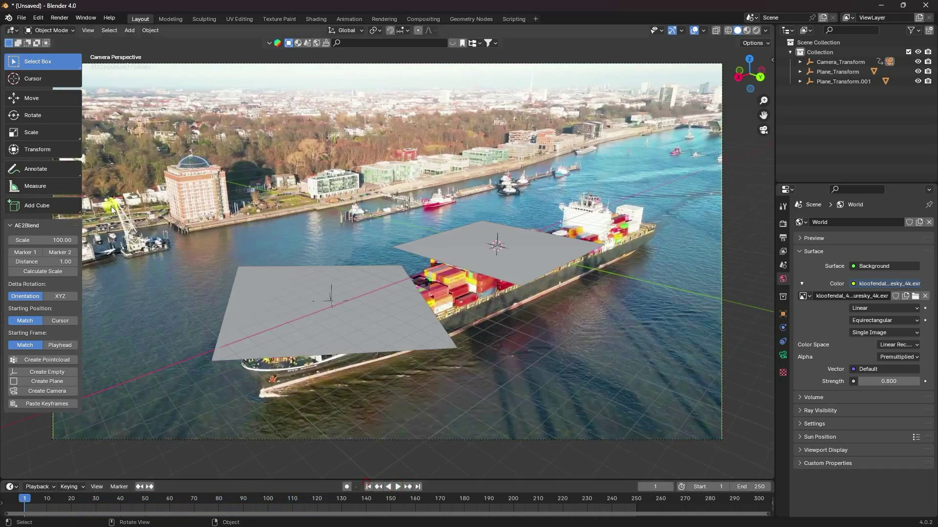
# Step: Append the Collection from IP12PRO.blend to the scene
pyautogui.click(22, 17)
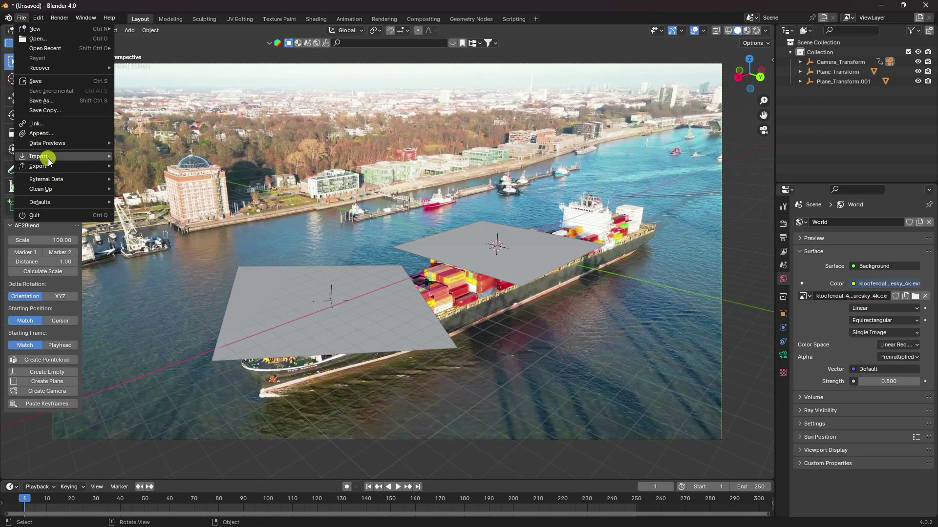
pyautogui.click(52, 132)
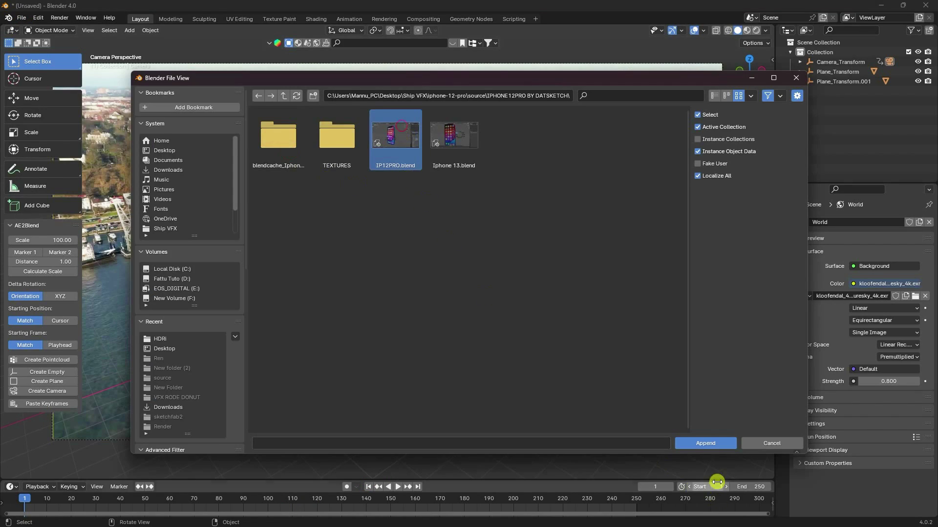
pyautogui.click(701, 443)
pyautogui.doubleClick(326, 130)
pyautogui.click(281, 142)
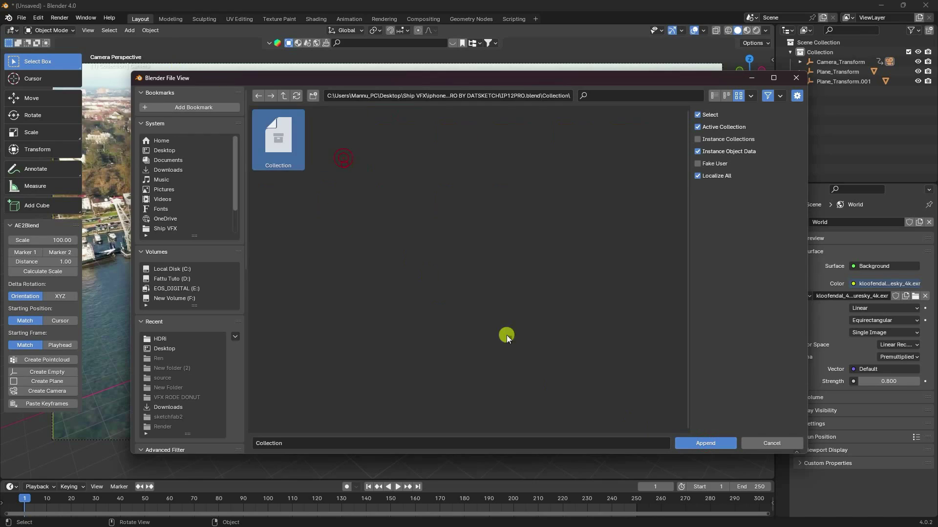
pyautogui.click(707, 443)
# Step: Move the appended phone's Collection.001 out of Collection and directly under the Scene Collection
pyautogui.scroll(2, 472, 256)
pyautogui.moveTo(472, 255); pyautogui.dragTo(528, 351, button='middle')
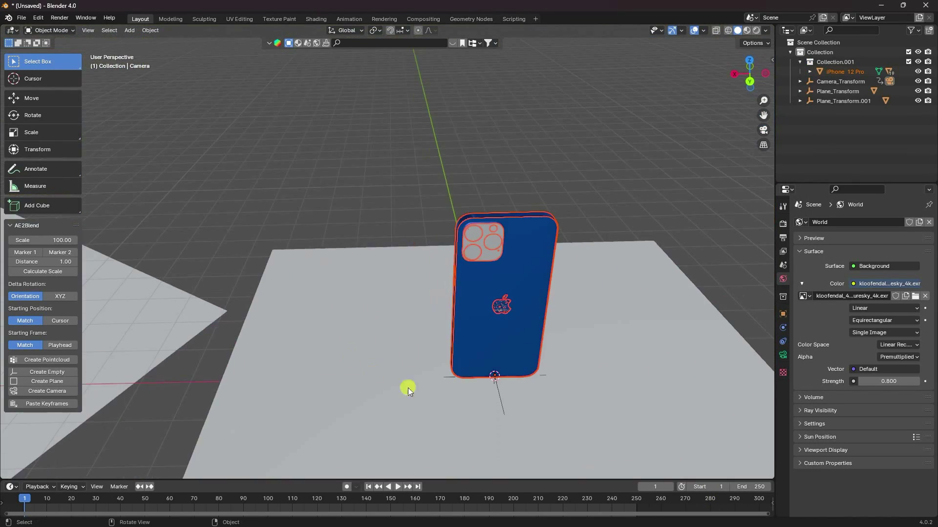
pyautogui.click(823, 62)
pyautogui.moveTo(823, 61); pyautogui.dragTo(802, 92)
pyautogui.click(789, 92)
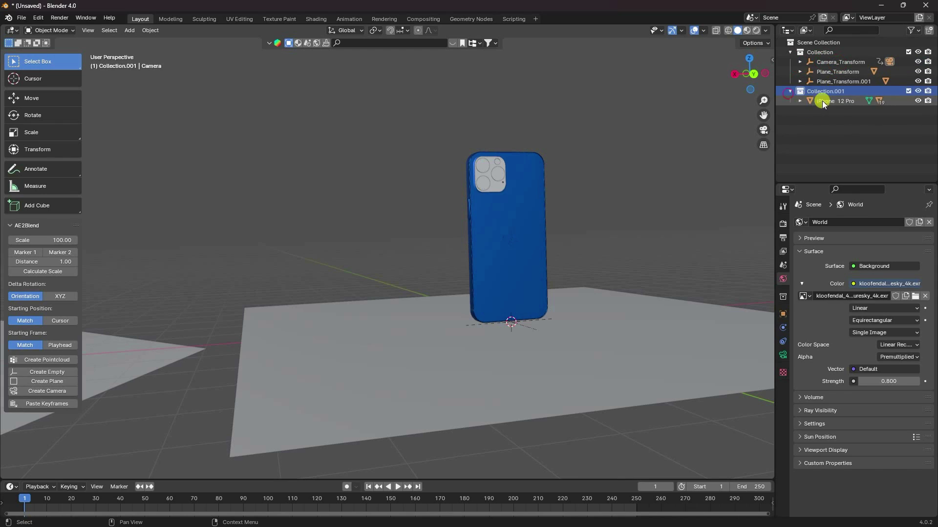
# Step: Lay the iPhone 12 Pro flat by setting its X rotation to 0° and turn it to a Z rotation of 90°
pyautogui.click(820, 101)
pyautogui.click(783, 315)
pyautogui.click(881, 284)
pyautogui.write('0')
pyautogui.press('Return')
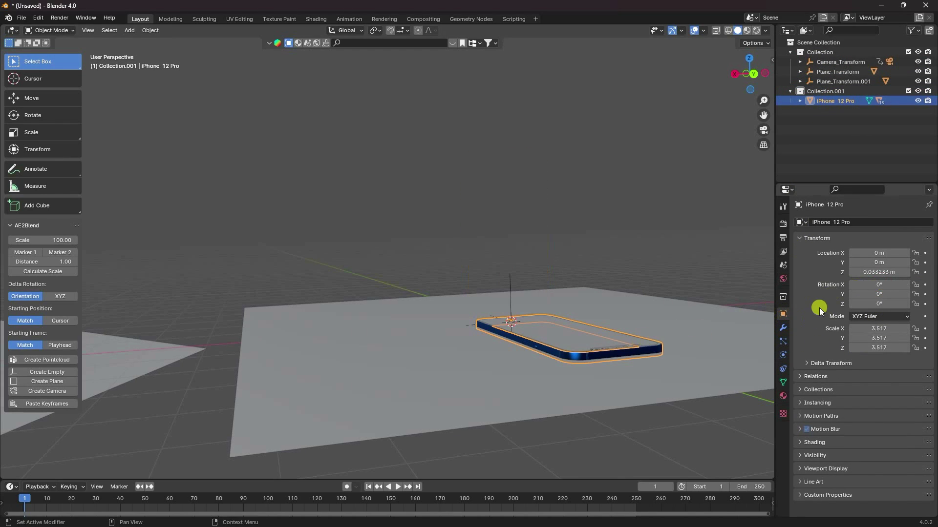
pyautogui.press('KP_0')
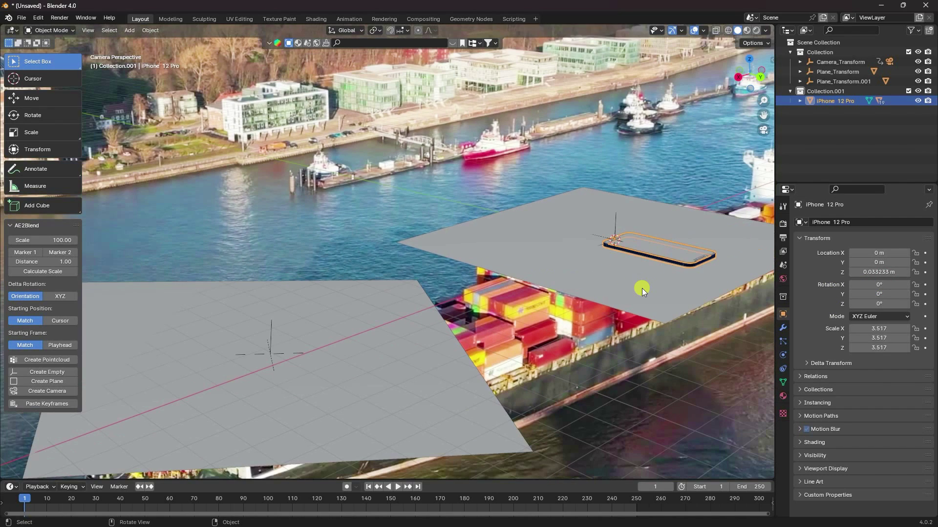
pyautogui.moveTo(879, 304); pyautogui.dragTo(172, 302)
pyautogui.click(874, 304)
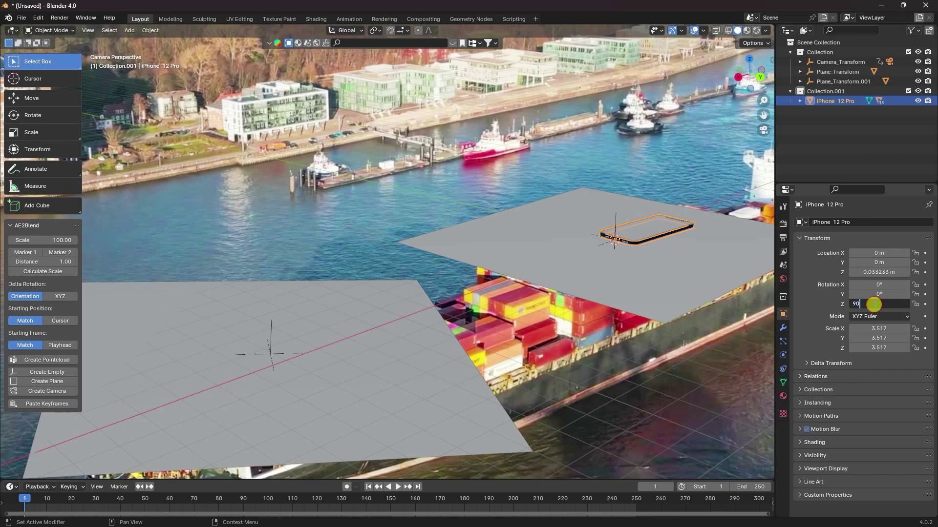
pyautogui.press('Return')
# Step: Move the iPhone along X to 7 m and scale it up uniformly to about 14.118 over the rear plane
pyautogui.scroll(-3, 533, 256)
pyautogui.moveTo(533, 256); pyautogui.dragTo(330, 215, button='middle')
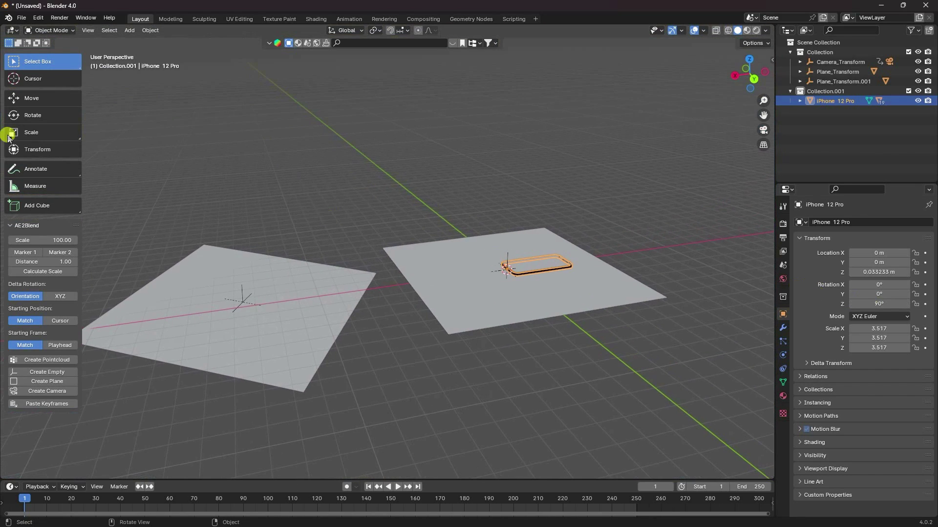
pyautogui.click(19, 98)
pyautogui.keyDown('ctrl'); pyautogui.moveTo(474, 274); pyautogui.dragTo(360, 289); pyautogui.keyUp('ctrl')
pyautogui.press('s')
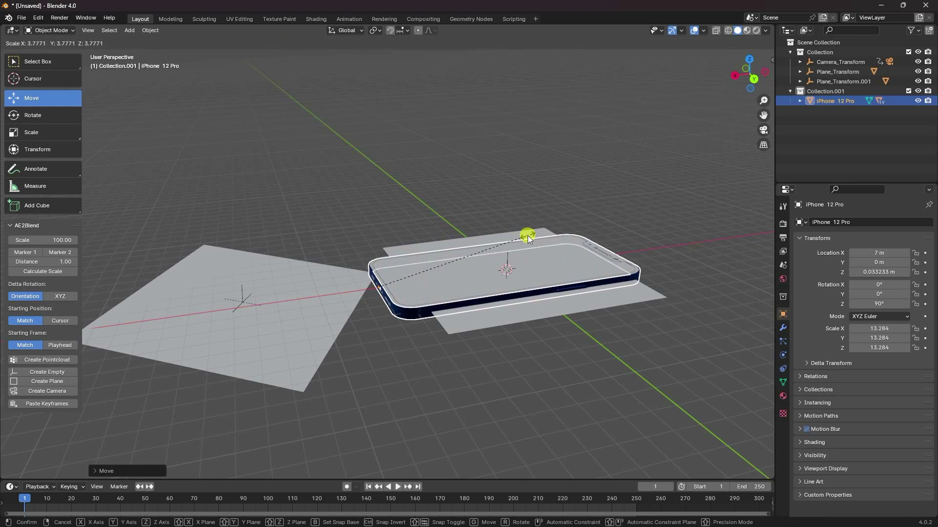
pyautogui.click(535, 241)
# Step: Raise the iPhone in front view to a Z location of about 0.433 m and return to the full camera view
pyautogui.press('KP_1')
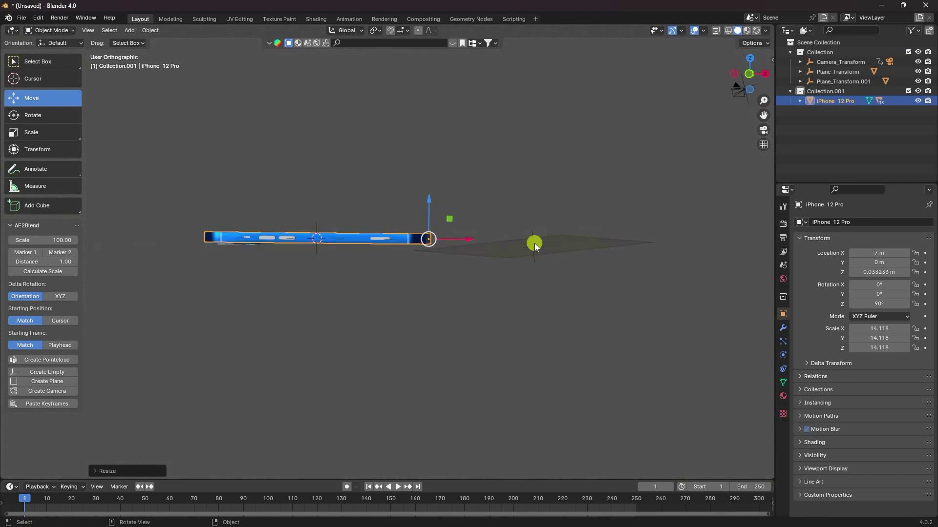
pyautogui.scroll(3, 561, 254)
pyautogui.keyDown('shift'); pyautogui.moveTo(562, 254); pyautogui.dragTo(579, 256, button='middle'); pyautogui.keyUp('shift')
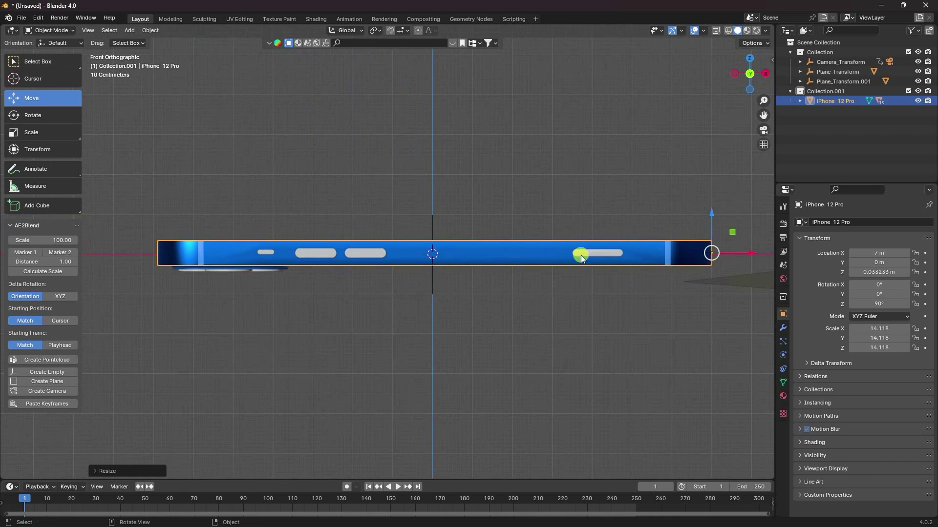
pyautogui.moveTo(713, 216); pyautogui.dragTo(714, 197)
pyautogui.moveTo(446, 237); pyautogui.dragTo(331, 276, button='middle')
pyautogui.scroll(-3, 311, 277)
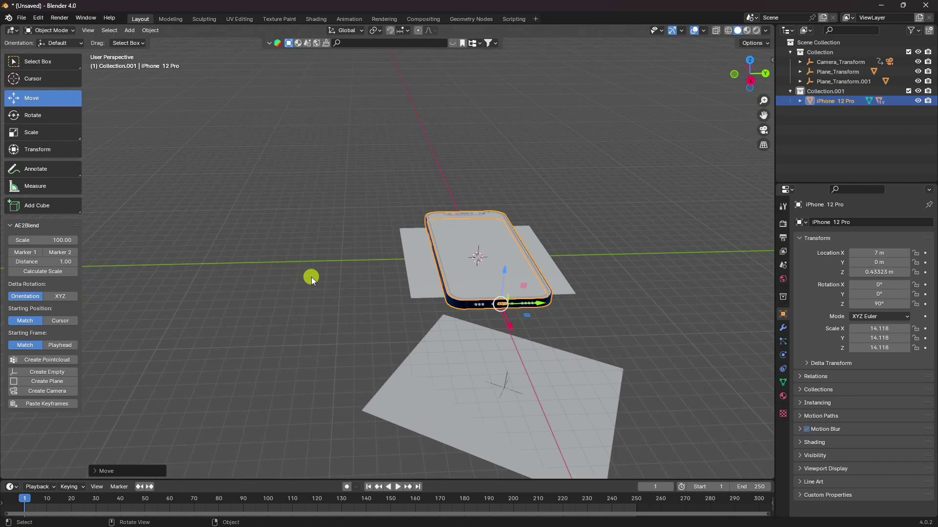
pyautogui.press('KP_0')
pyautogui.press('Home')
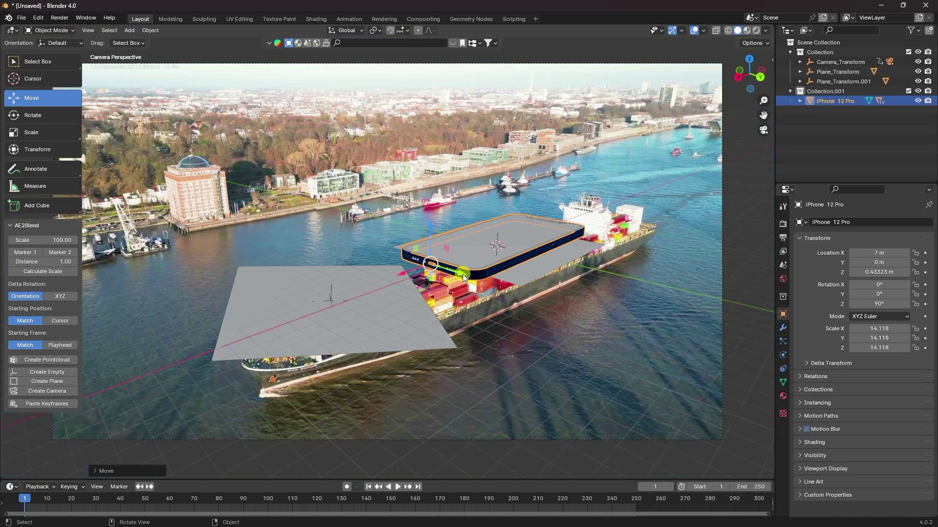
# Step: Widen the rear plane beneath the iPhone to an X scale of about 8.57 and return to the camera view
pyautogui.press('z')
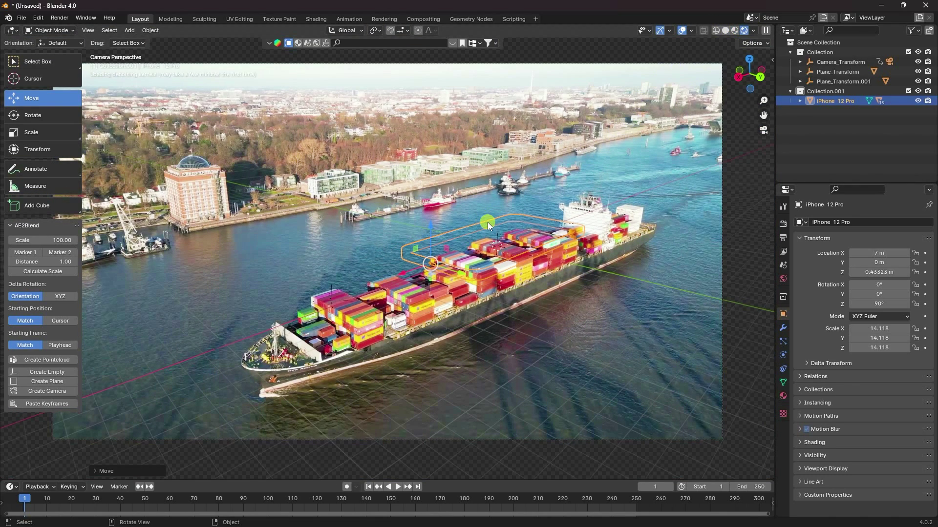
pyautogui.scroll(1, 487, 223)
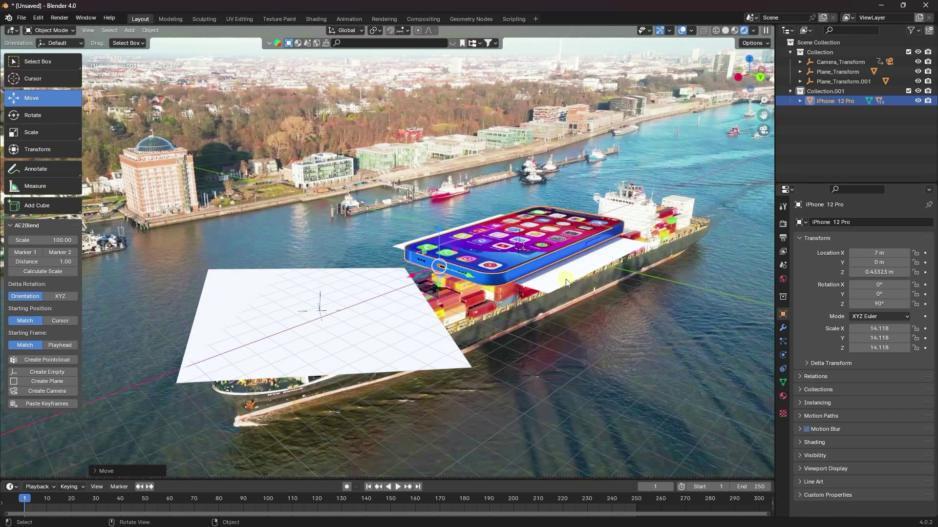
pyautogui.click(560, 283)
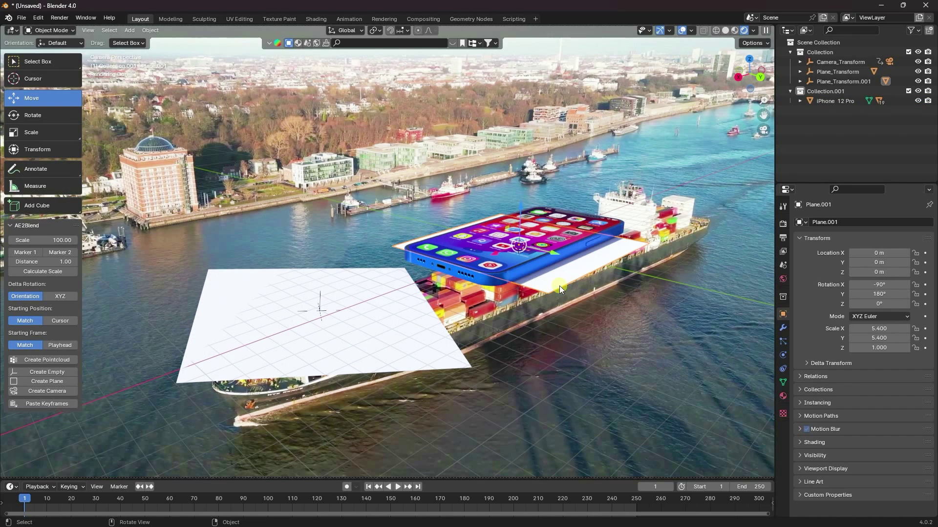
pyautogui.moveTo(440, 244); pyautogui.dragTo(346, 290, button='middle')
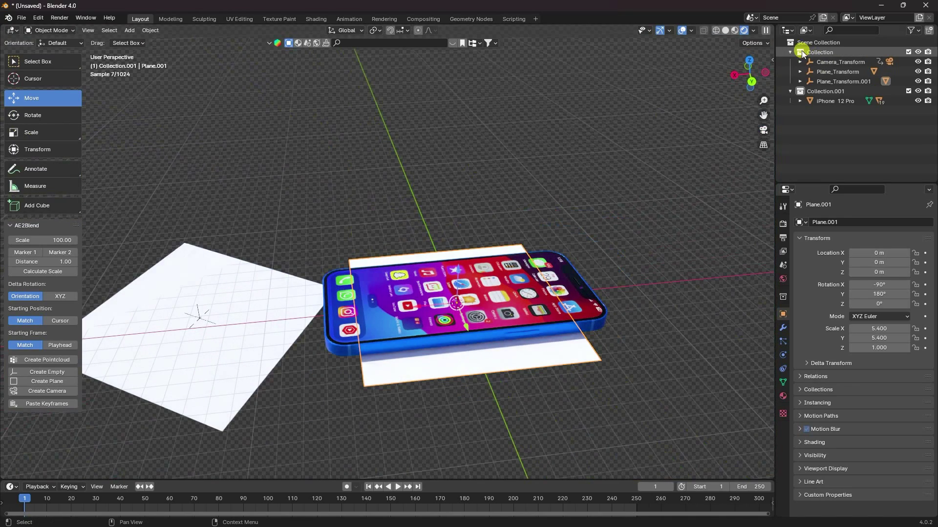
pyautogui.click(725, 31)
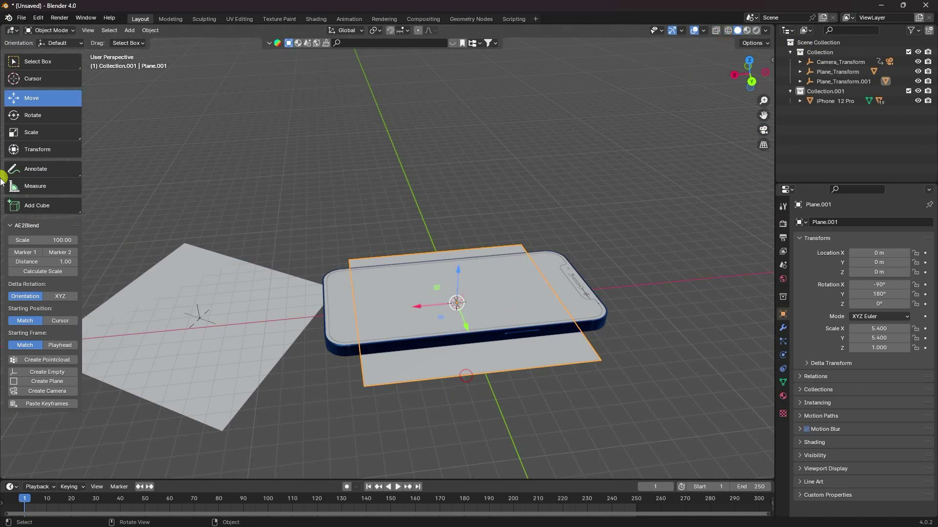
pyautogui.click(33, 128)
pyautogui.moveTo(430, 309); pyautogui.dragTo(396, 312)
pyautogui.click(29, 98)
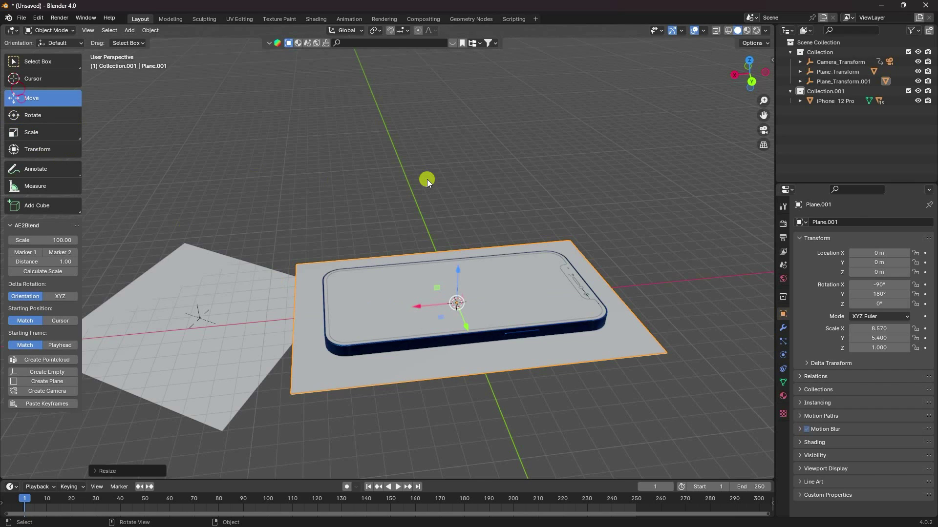
pyautogui.press('KP_0')
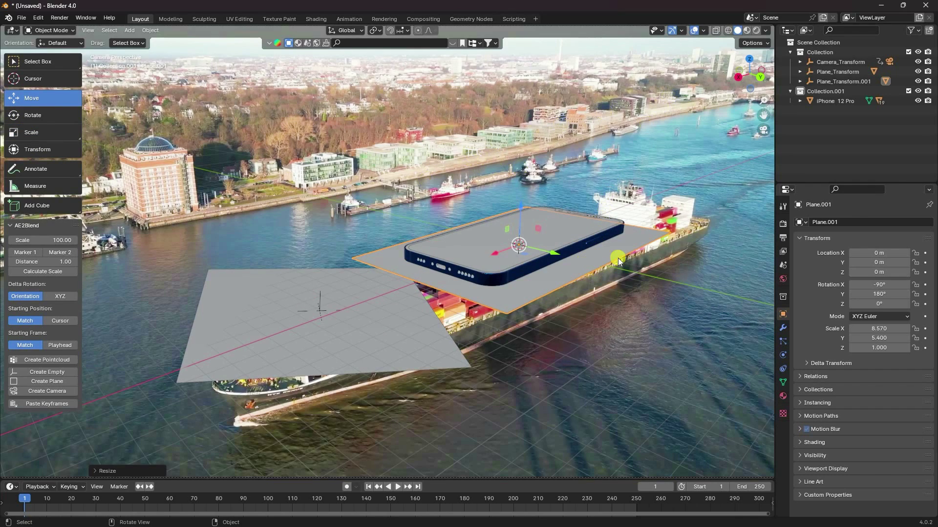
# Step: Enable Shadow Catcher for the rear plane and show the scene in rendered shading to inspect the phone over the ship
pyautogui.click(806, 455)
pyautogui.scroll(-5, 808, 454)
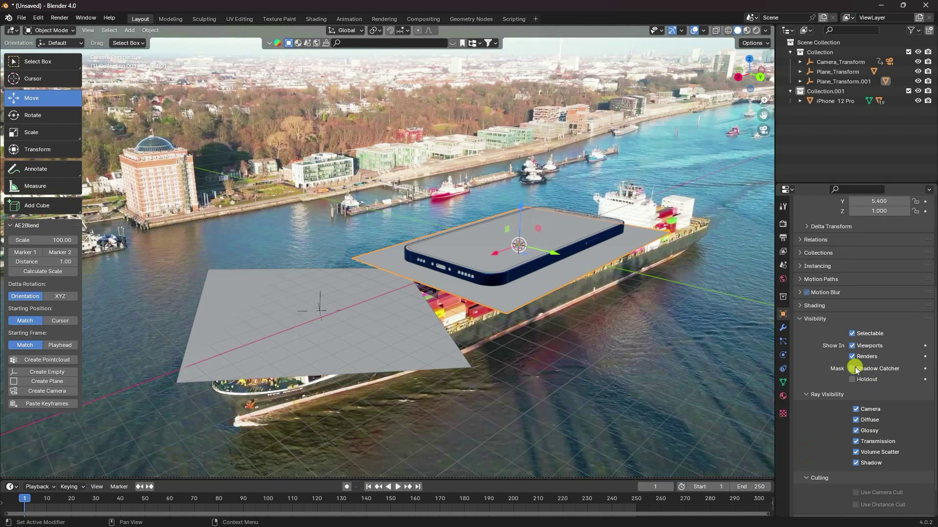
pyautogui.click(757, 30)
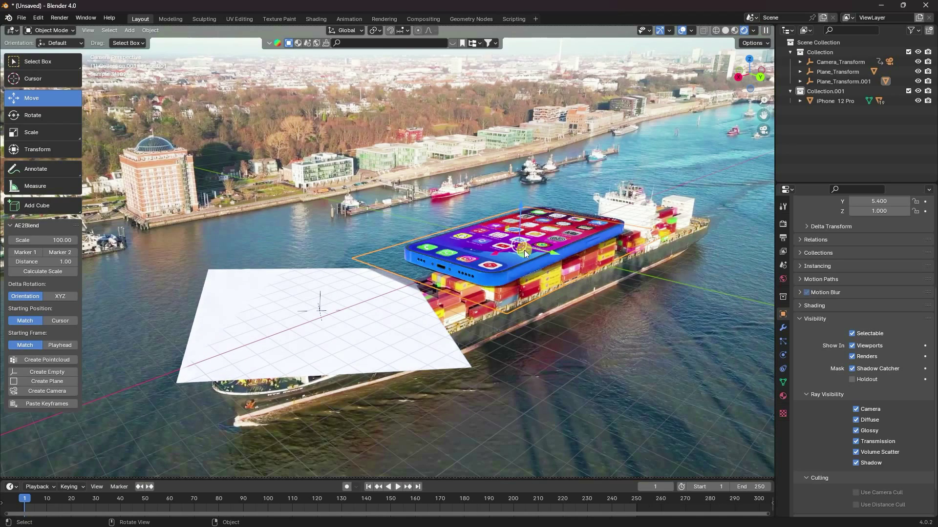
pyautogui.scroll(3, 546, 244)
pyautogui.keyDown('shift'); pyautogui.moveTo(561, 368); pyautogui.dragTo(462, 408, button='middle'); pyautogui.keyUp('shift')
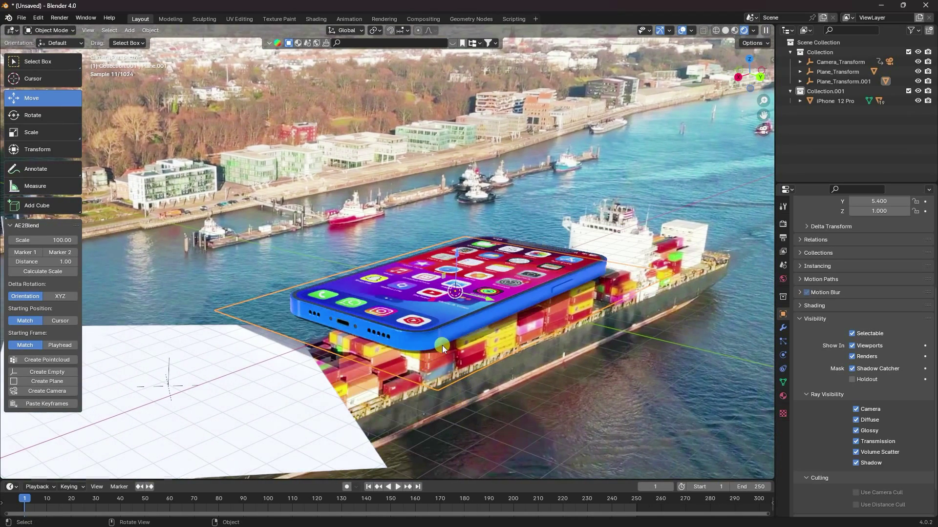
# Step: Turn the iPhone to a Z rotation of 87° and shift it along Y to about 0.394 m above the containers
pyautogui.click(869, 101)
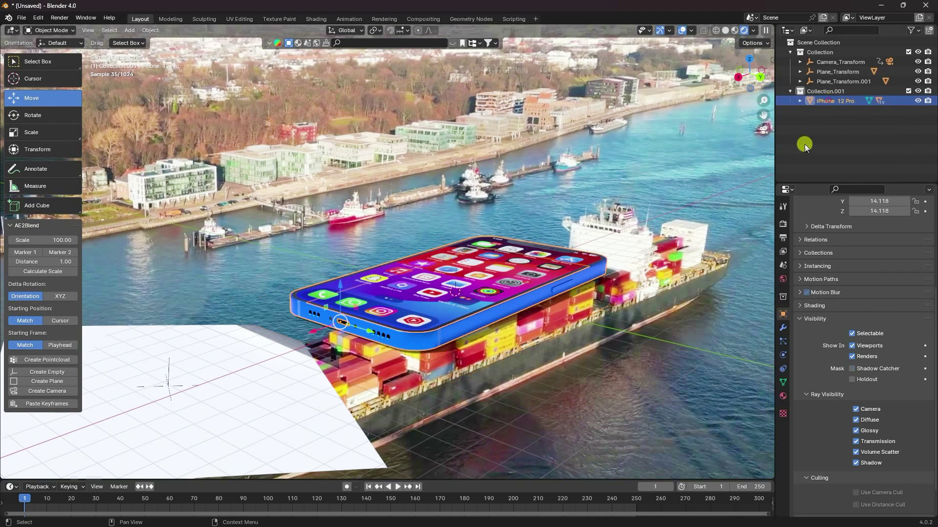
pyautogui.scroll(6, 813, 353)
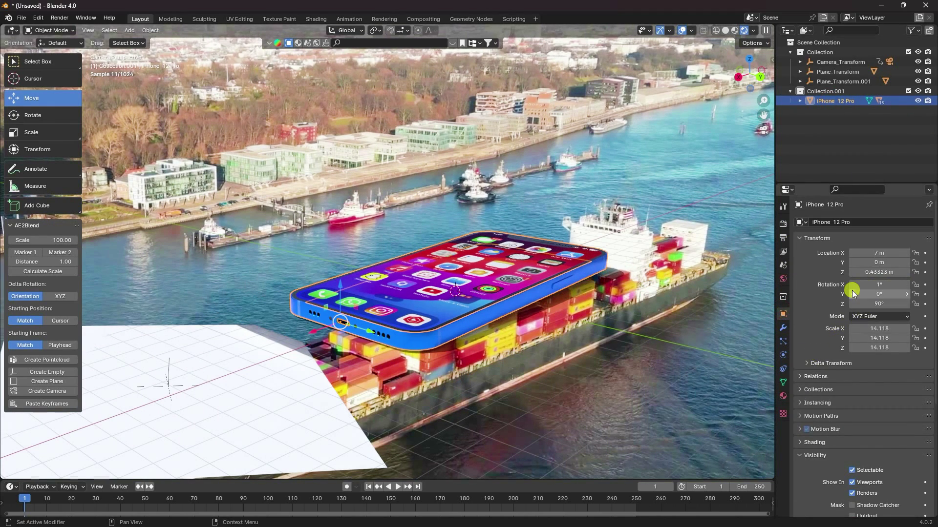
pyautogui.click(907, 304)
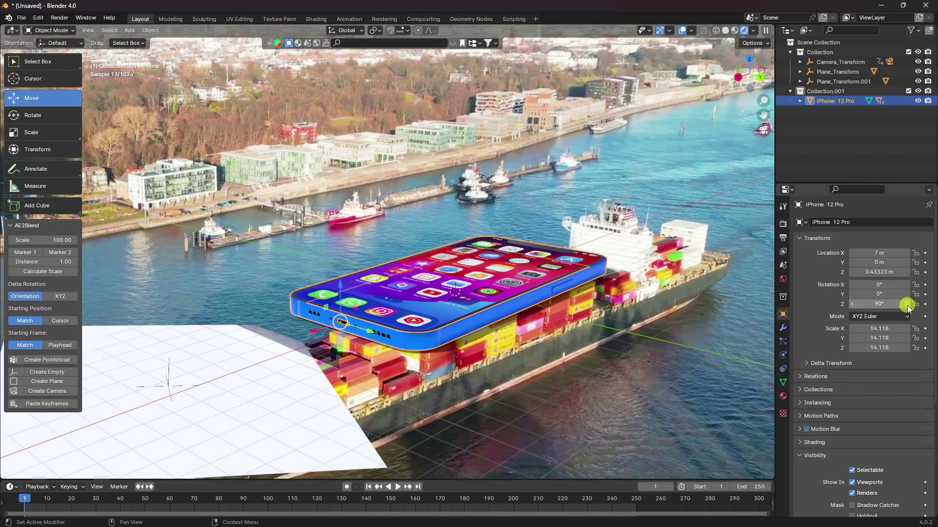
pyautogui.click(851, 304)
pyautogui.click(851, 304)
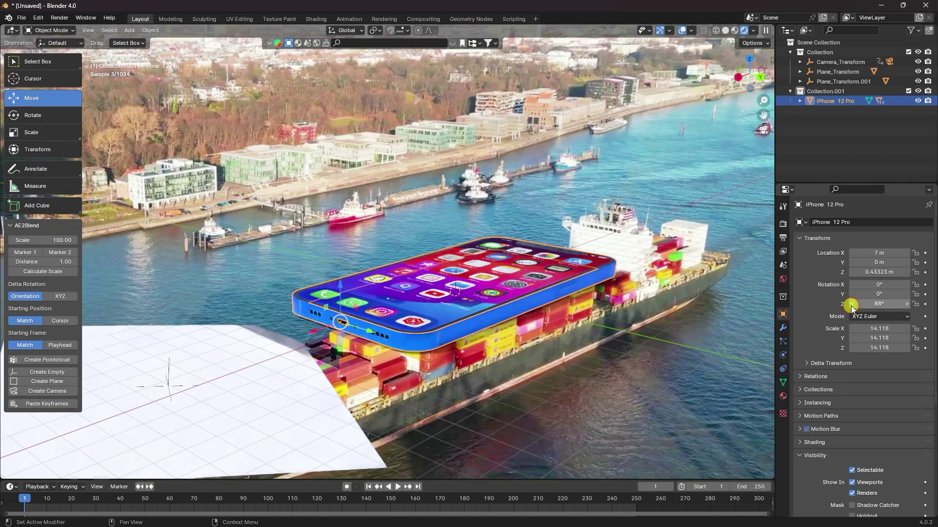
pyautogui.click(852, 304)
pyautogui.scroll(-1, 478, 306)
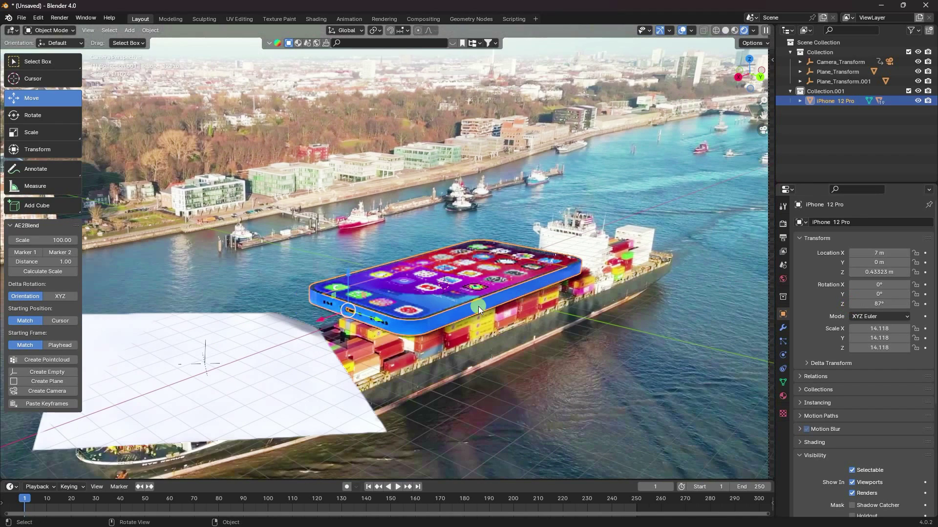
pyautogui.moveTo(379, 320); pyautogui.dragTo(389, 322)
pyautogui.click(610, 356)
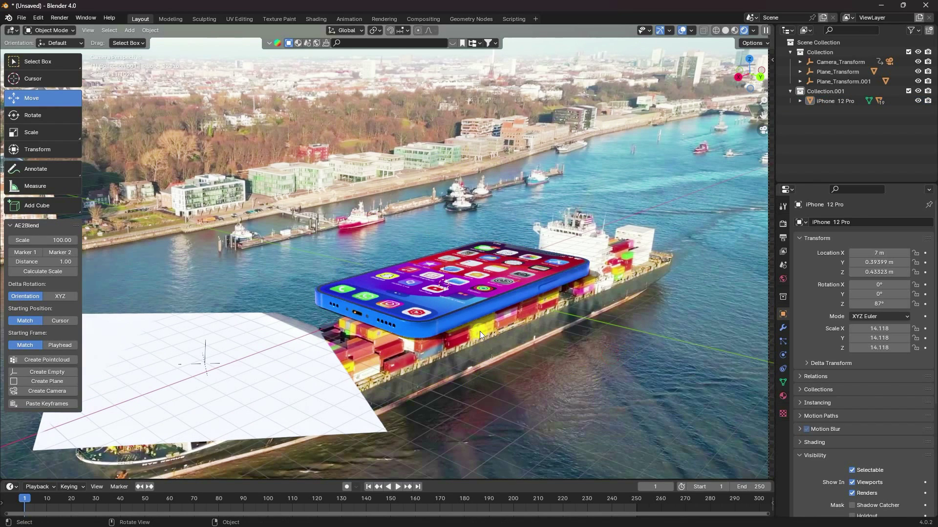
pyautogui.press('Home')
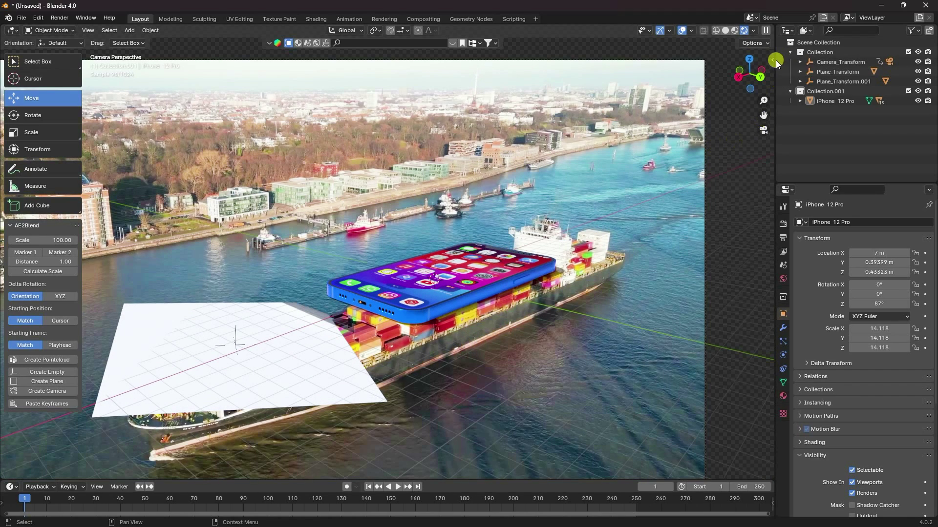
# Step: Return the viewport to solid shading and activate the Sketchfab add-on
pyautogui.press('n')
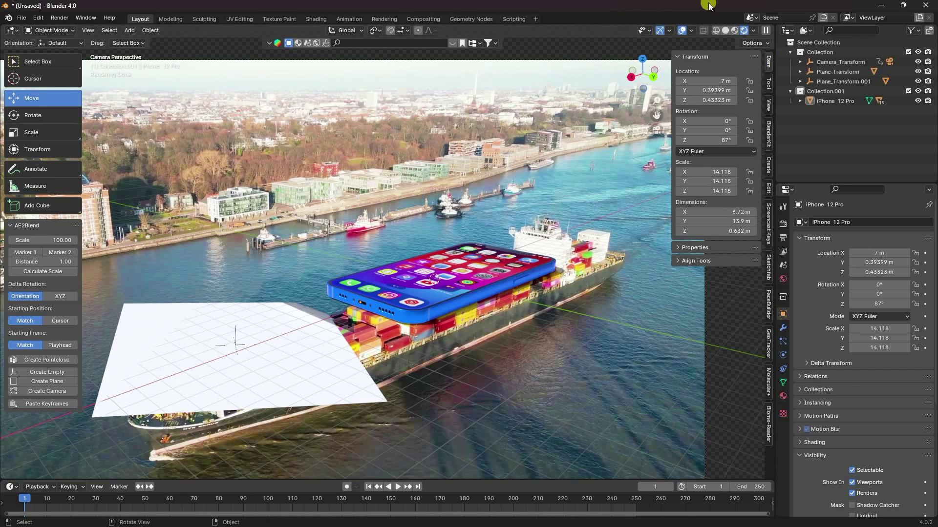
pyautogui.click(725, 31)
pyautogui.click(767, 268)
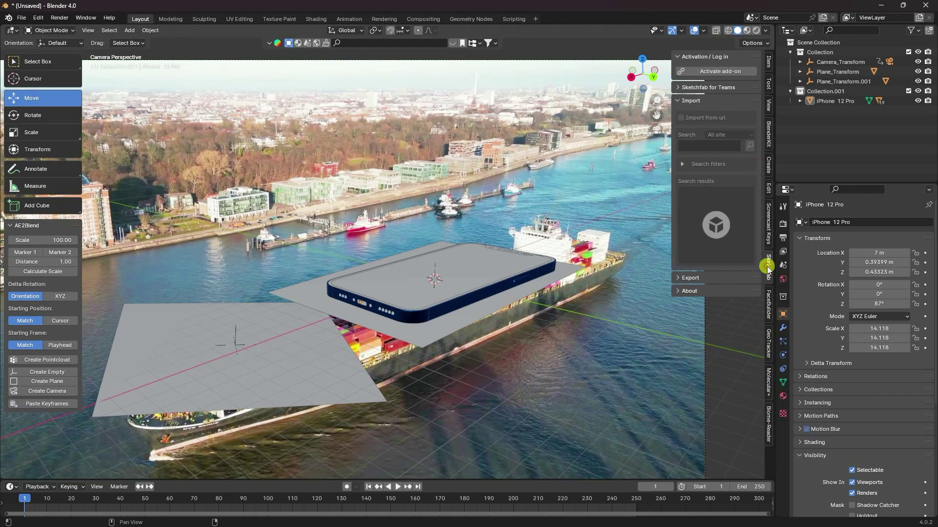
pyautogui.click(717, 72)
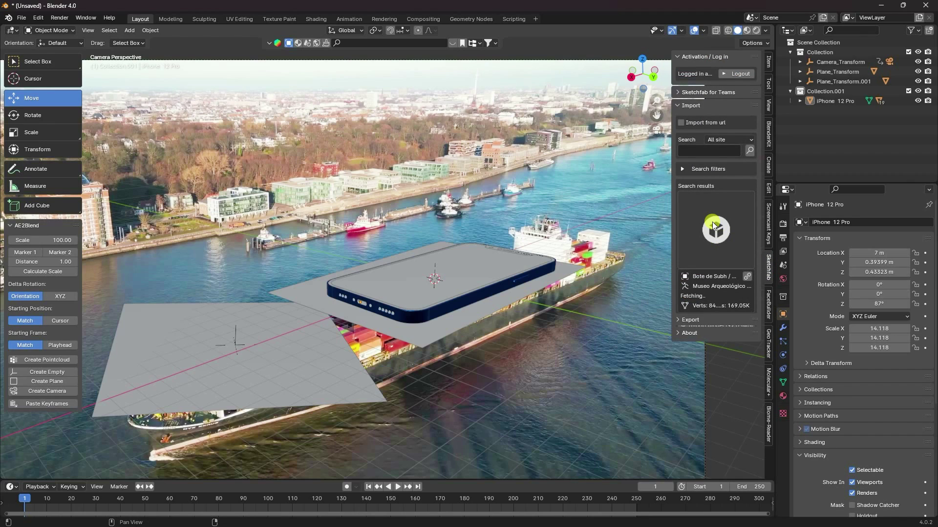
# Step: Search Sketchfab for "nike" and import the Nike Air Jordan 1 model with the red shoe box
pyautogui.click(699, 151)
pyautogui.write('nike')
pyautogui.press('Return')
pyautogui.click(696, 224)
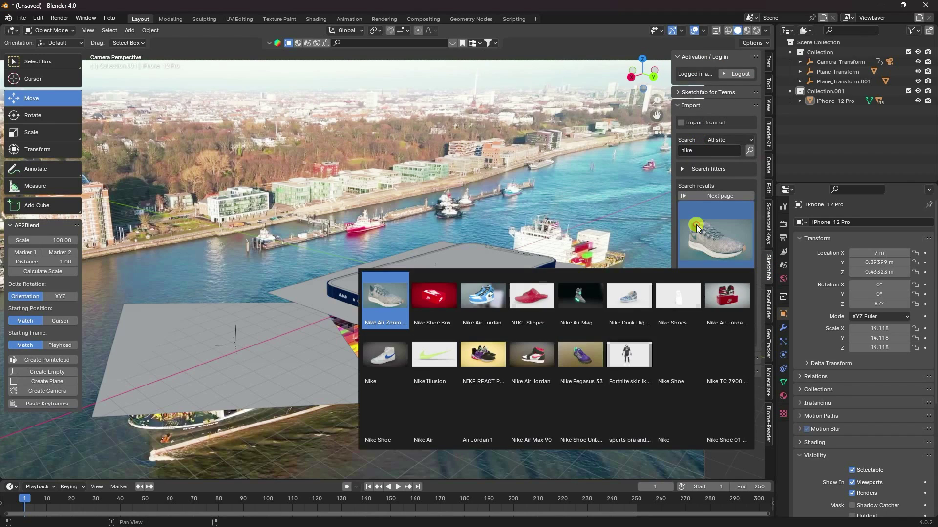
pyautogui.click(725, 299)
pyautogui.click(717, 336)
pyautogui.moveTo(354, 280); pyautogui.dragTo(499, 300, button='middle')
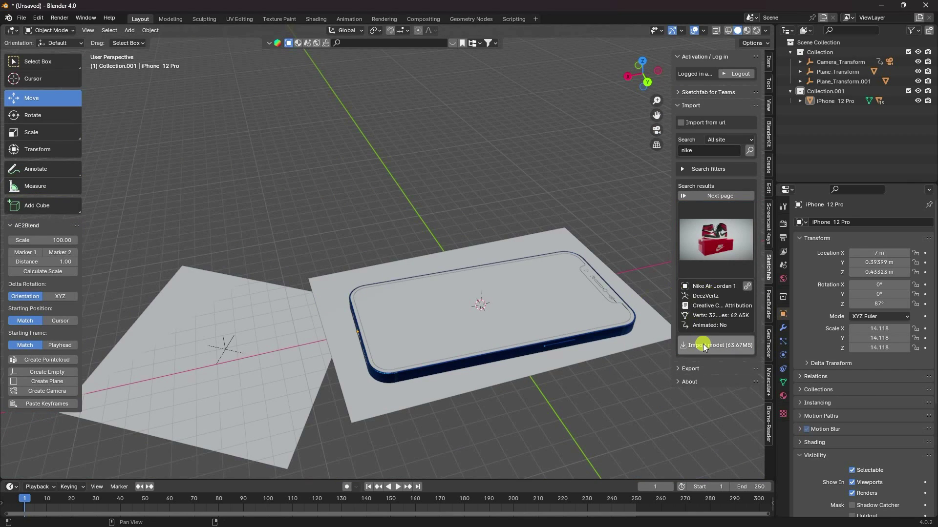
pyautogui.click(697, 345)
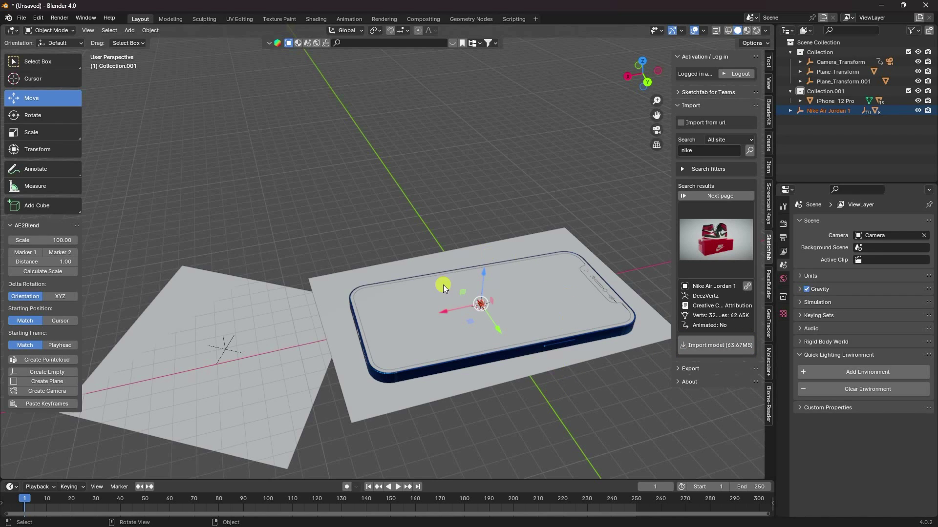
# Step: Scale the imported Nike Air Jordan 1 model uniformly to about 0.387
pyautogui.press('s')
pyautogui.click(488, 290)
pyautogui.press('s')
pyautogui.click(586, 225)
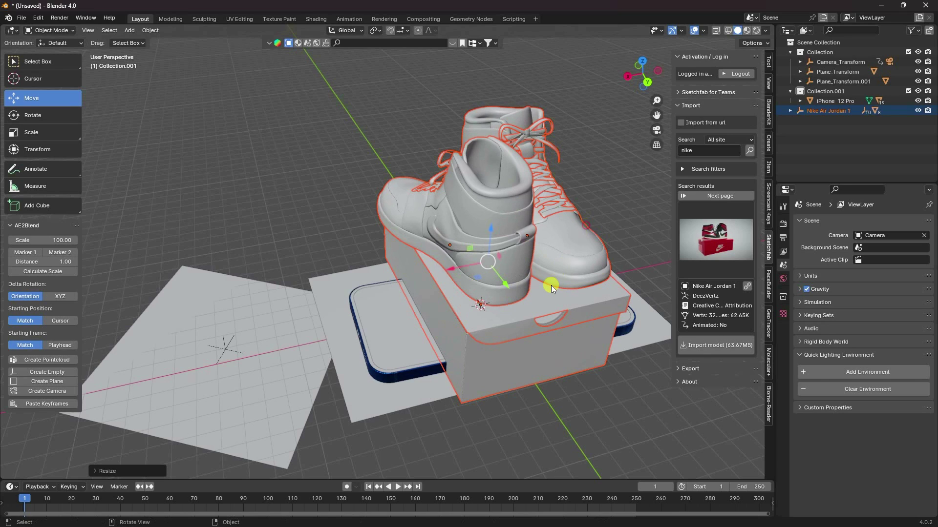
# Step: Raise the shoe model in front view to a Z location of about 0.745 m and return to the camera view
pyautogui.press('KP_1')
pyautogui.scroll(3, 310, 115)
pyautogui.scroll(-2, 383, 282)
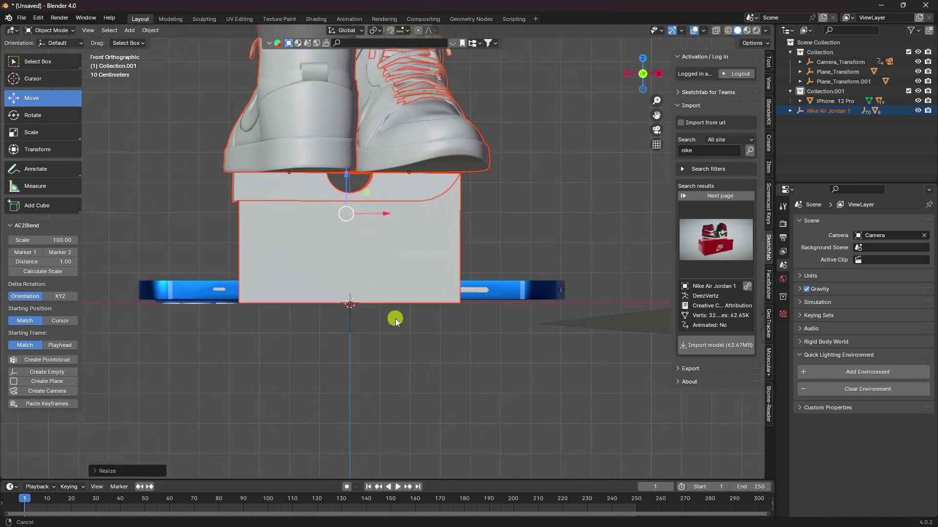
pyautogui.moveTo(380, 252); pyautogui.dragTo(358, 222)
pyautogui.scroll(3, 411, 330)
pyautogui.scroll(-1, 368, 247)
pyautogui.scroll(-5, 446, 341)
pyautogui.moveTo(446, 341)
pyautogui.mouseDown(button='middle')
pyautogui.moveTo(351, 383)
pyautogui.moveTo(444, 353)
pyautogui.mouseUp(button='middle')
pyautogui.scroll(-3, 351, 383)
pyautogui.press('KP_0')
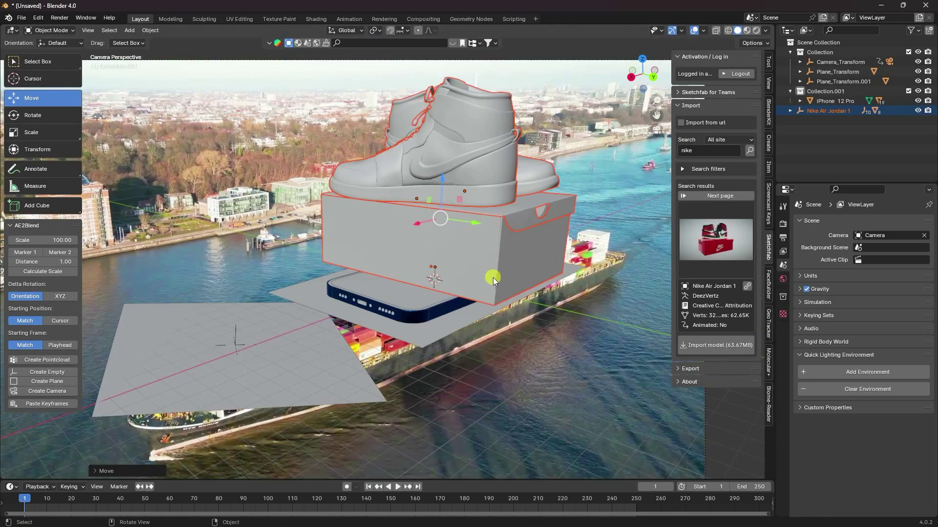
# Step: Show the viewport in material preview and change the Nike Air Jordan 1 parent's rotation mode to XYZ Euler
pyautogui.scroll(-5, 464, 263)
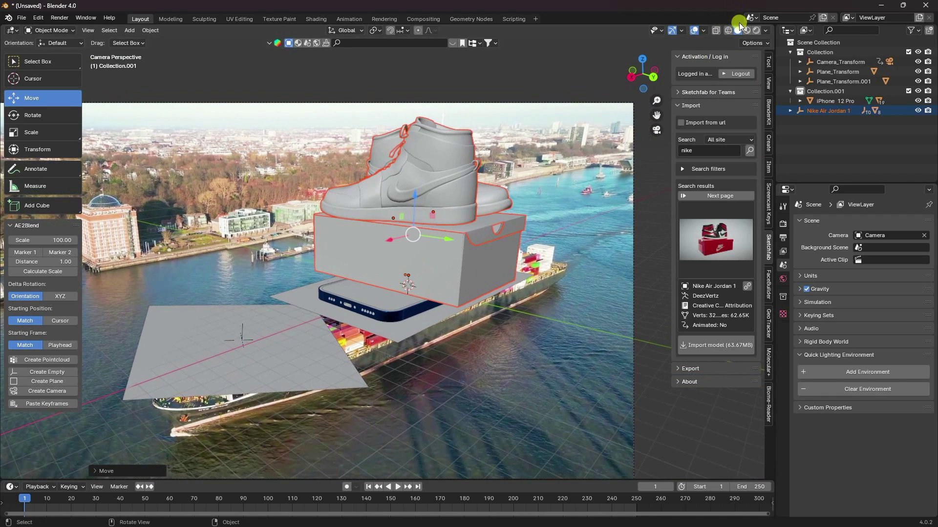
pyautogui.click(747, 31)
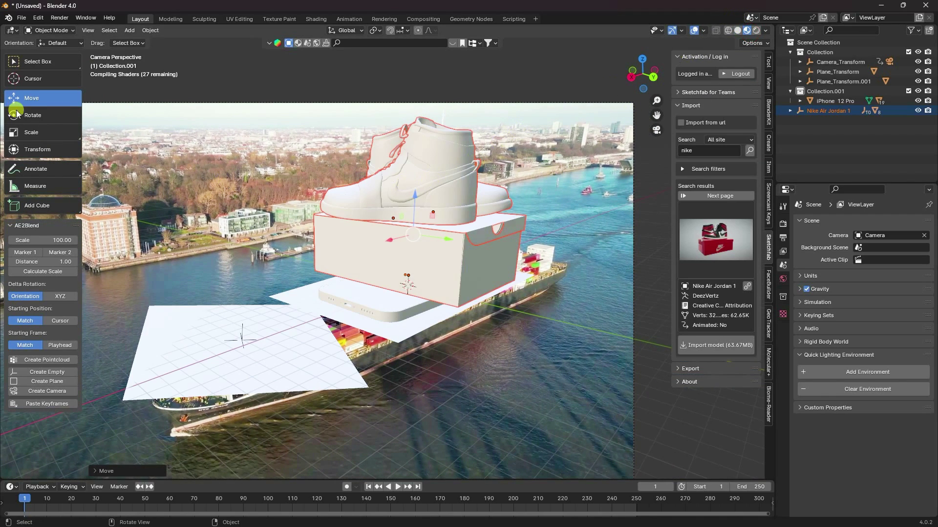
pyautogui.click(30, 116)
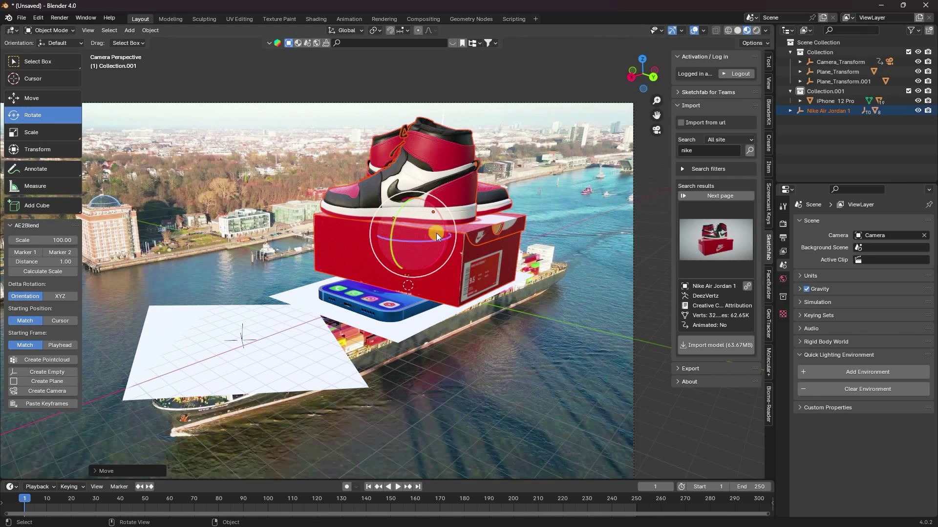
pyautogui.click(847, 111)
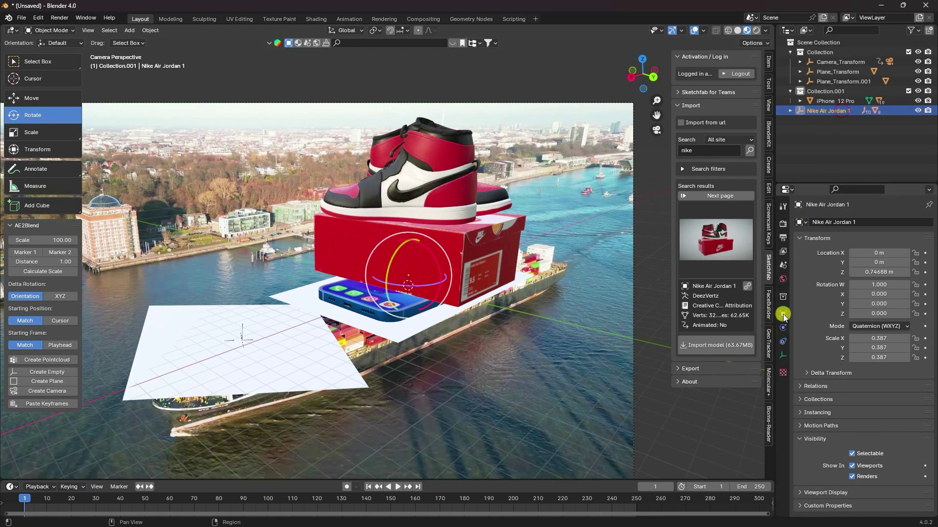
pyautogui.click(879, 326)
pyautogui.click(864, 345)
# Step: Turn the shoe model to a Z rotation of -136° and shift it along Y to about -0.299 m
pyautogui.moveTo(879, 304); pyautogui.dragTo(811, 313)
pyautogui.click(26, 95)
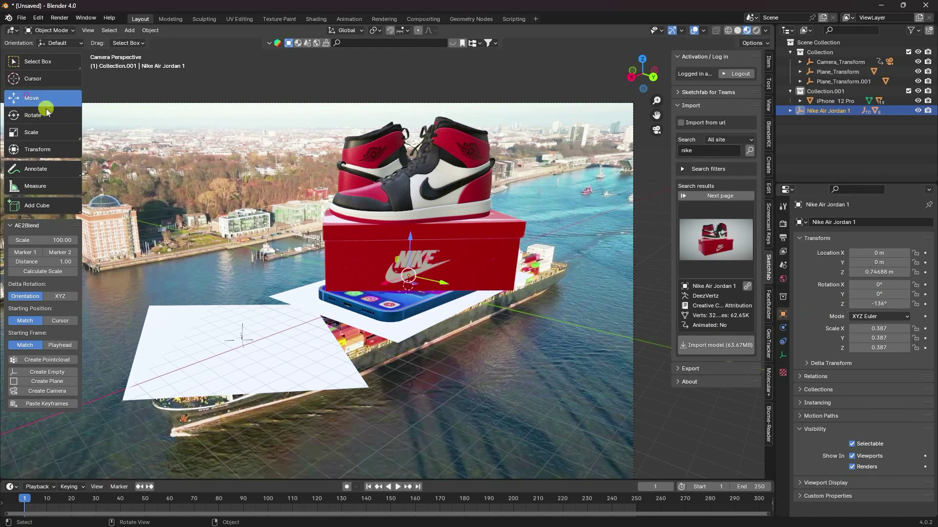
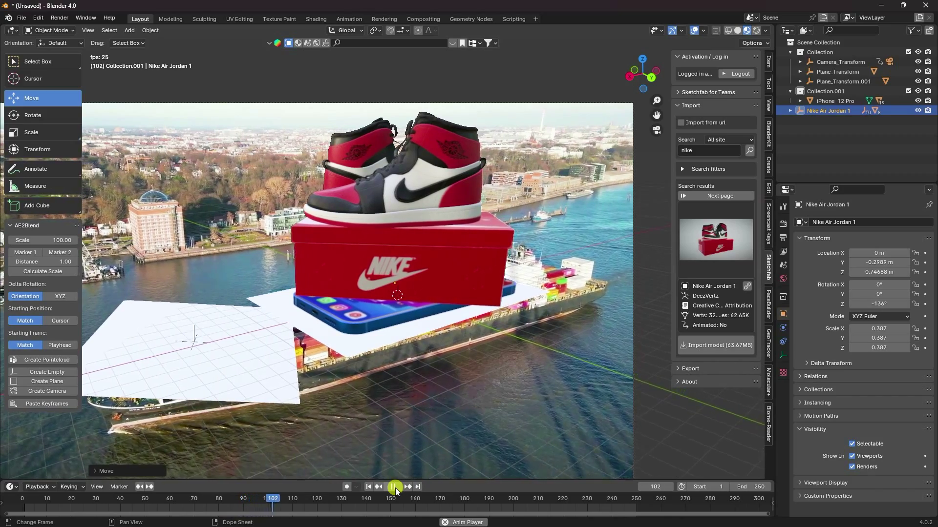
# Step: Stop the playback and scrub to frame 235 to check how the shoe and phone follow the ship
pyautogui.click(394, 487)
pyautogui.click(325, 498)
pyautogui.moveTo(325, 498); pyautogui.dragTo(599, 498)
pyautogui.click(233, 309)
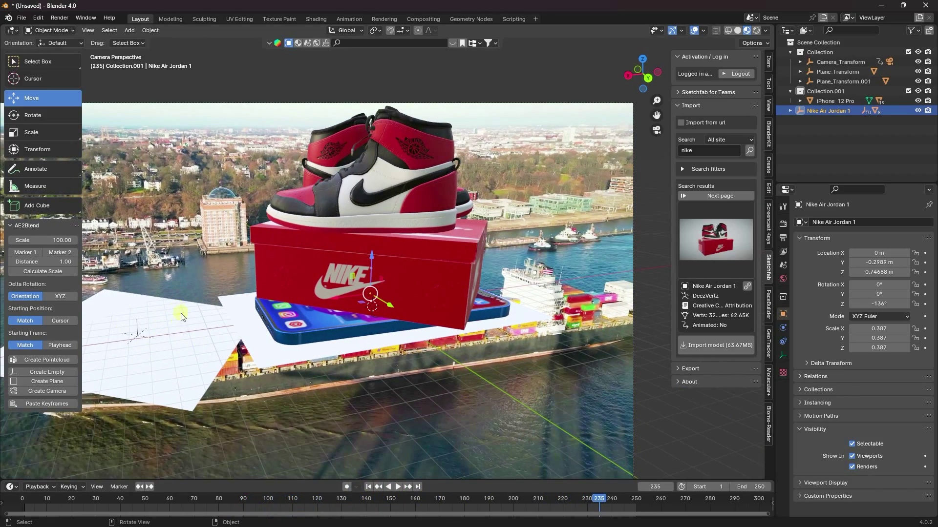
pyautogui.scroll(-2, 220, 322)
pyautogui.keyDown('shift'); pyautogui.moveTo(249, 305); pyautogui.dragTo(350, 311, button='middle'); pyautogui.keyUp('shift')
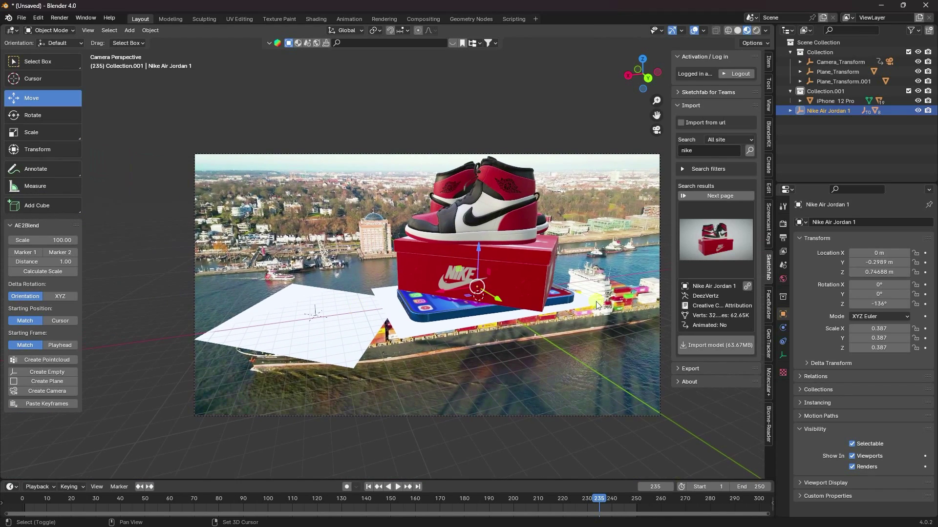
# Step: Choose the single red, white and black Nike Air Jordan from the Sketchfab results, show solid shading and import the model
pyautogui.click(729, 248)
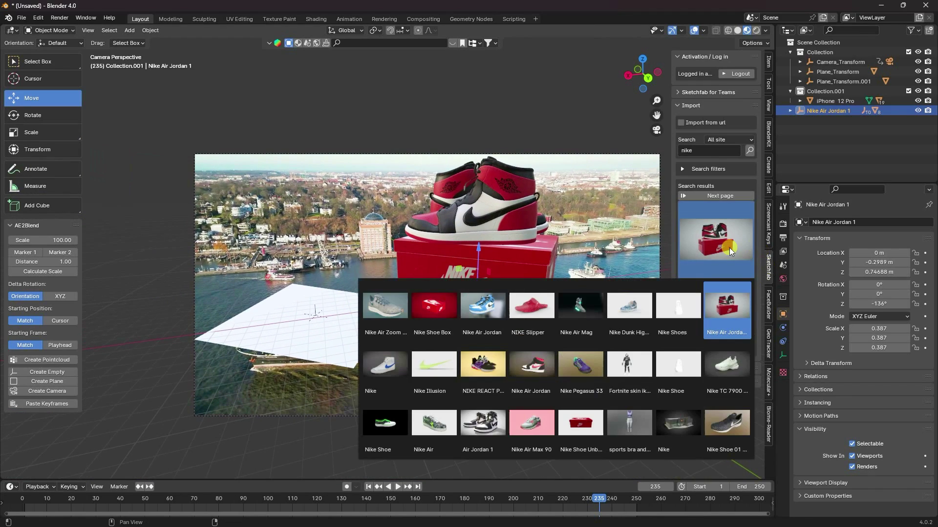
pyautogui.click(531, 367)
pyautogui.click(737, 31)
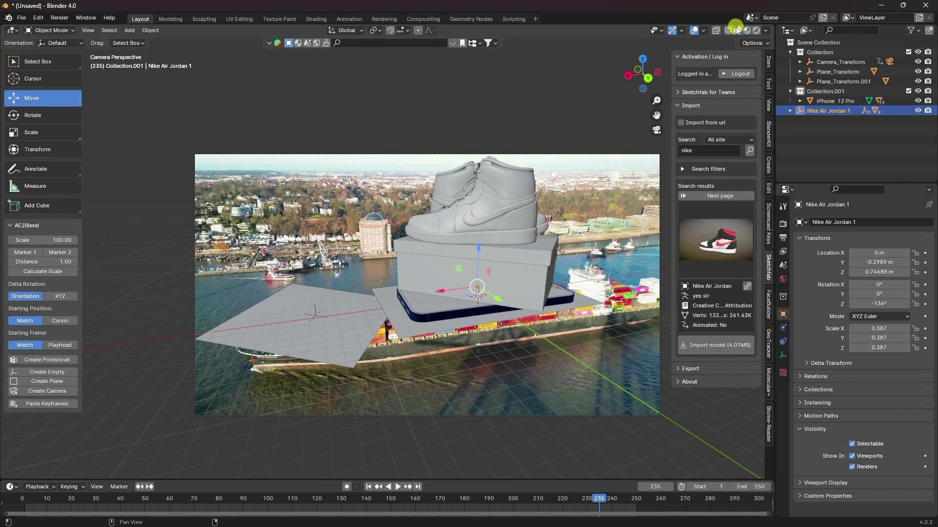
pyautogui.click(719, 346)
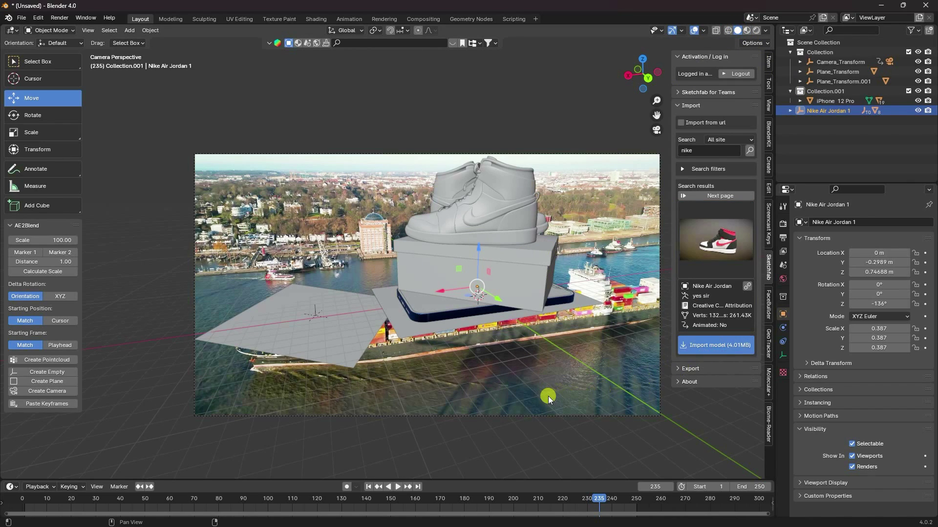
# Step: Move the imported shoe over the plane at the ship's bow, to about X 13.03 m and Z 2.78 m, using Local orientation
pyautogui.scroll(3, 321, 301)
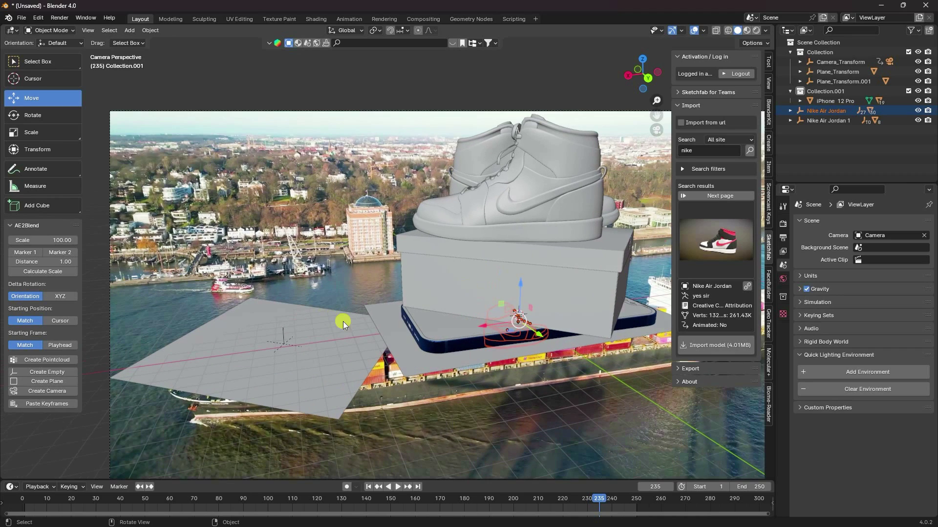
pyautogui.keyDown('shift'); pyautogui.moveTo(343, 321); pyautogui.dragTo(619, 338, button='middle'); pyautogui.keyUp('shift')
pyautogui.moveTo(584, 318); pyautogui.dragTo(355, 326)
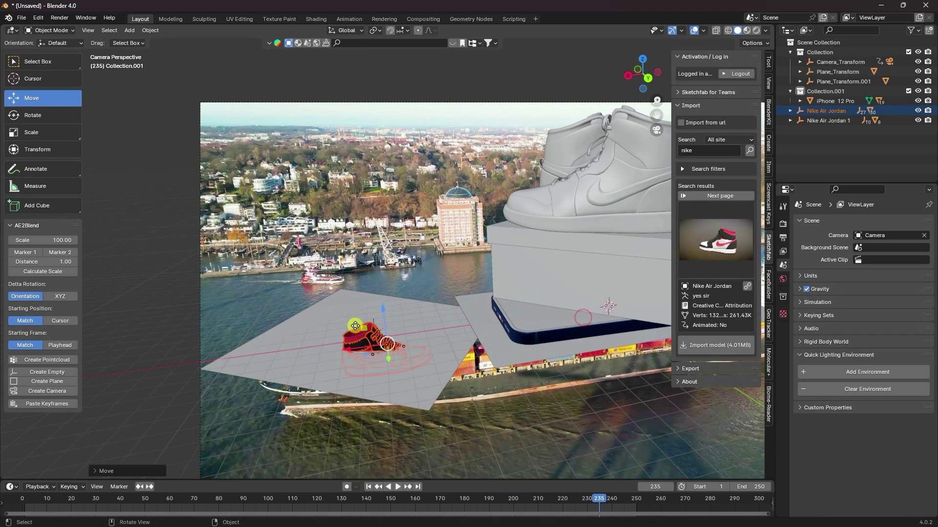
pyautogui.click(346, 31)
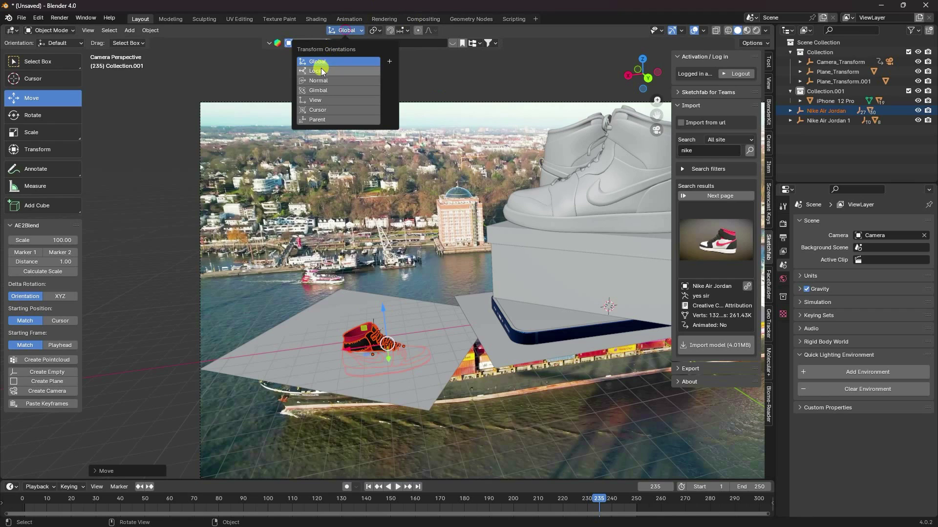
pyautogui.click(320, 81)
pyautogui.moveTo(383, 309); pyautogui.dragTo(377, 254)
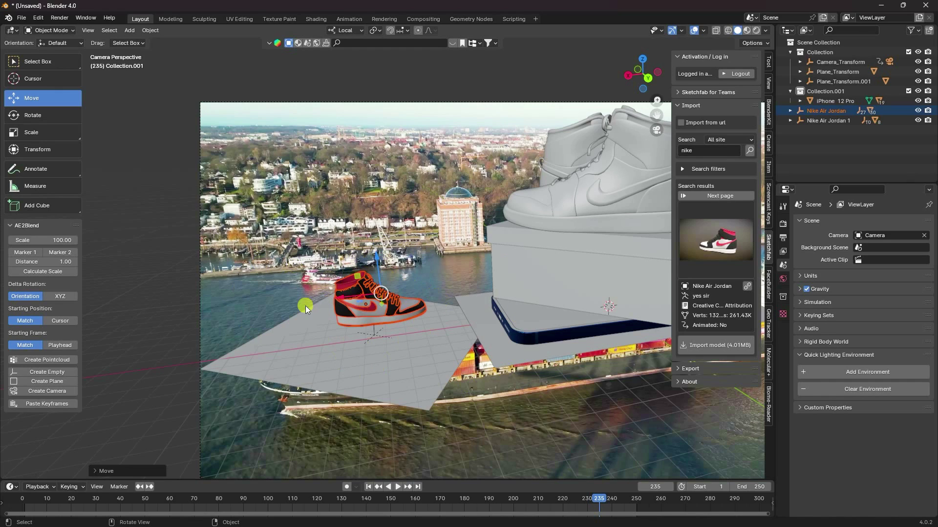
pyautogui.click(833, 109)
pyautogui.moveTo(360, 335); pyautogui.dragTo(473, 323, button='middle')
pyautogui.press('KP_0')
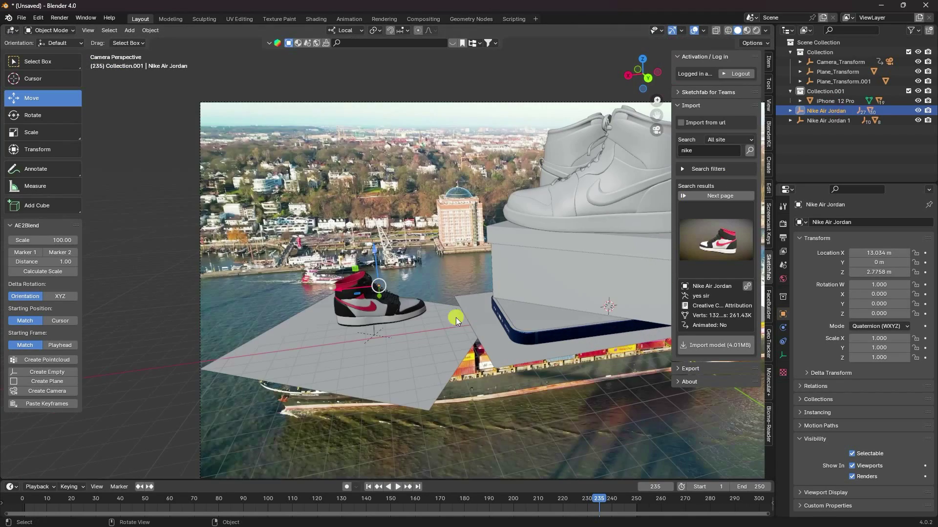
# Step: Show the viewport in rendered mode and make the plane under the new shoe a shadow catcher
pyautogui.click(756, 30)
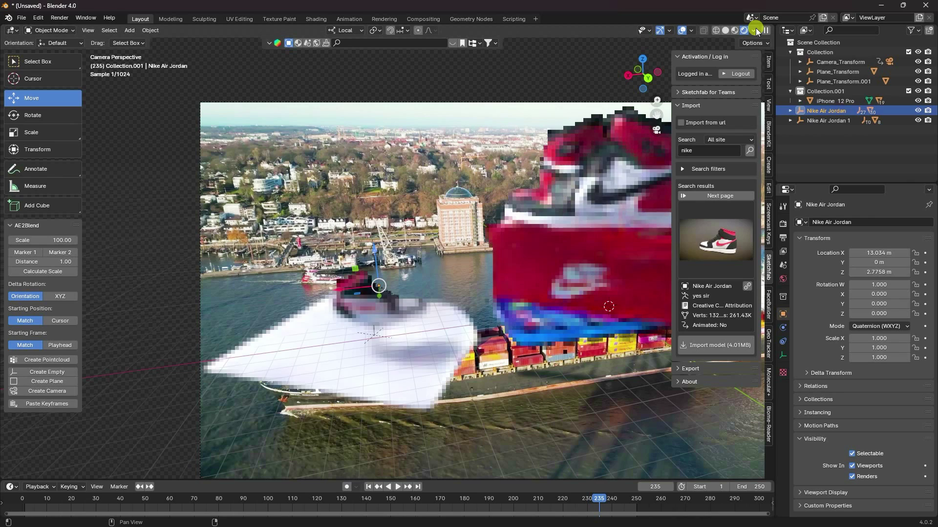
pyautogui.click(409, 394)
pyautogui.scroll(-6, 860, 449)
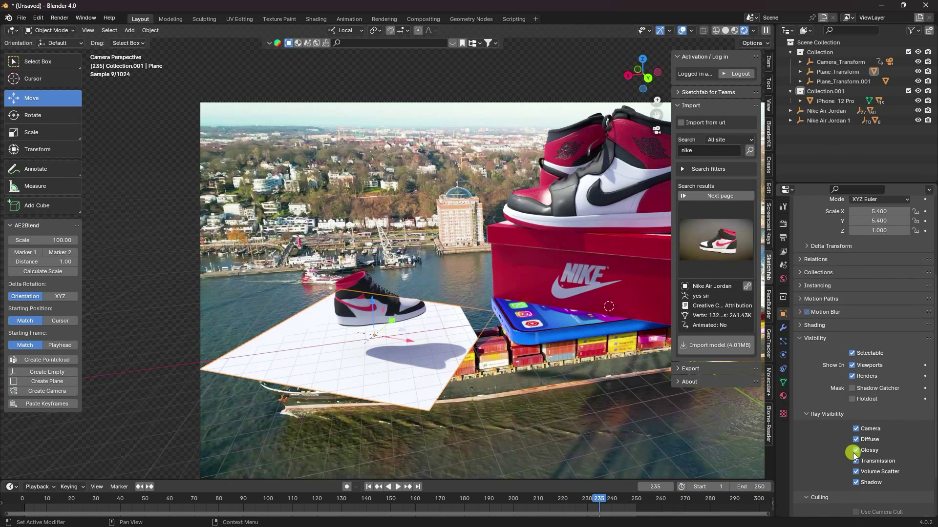
pyautogui.click(852, 389)
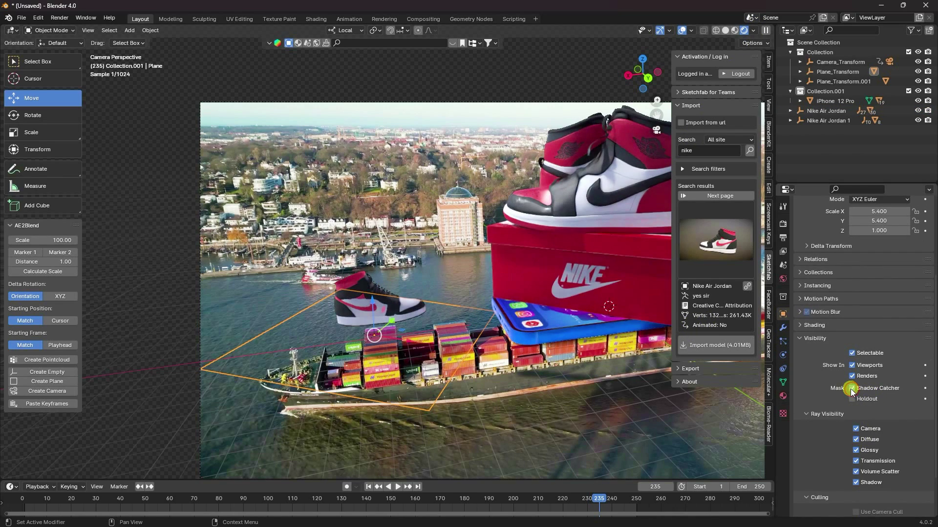
pyautogui.click(388, 344)
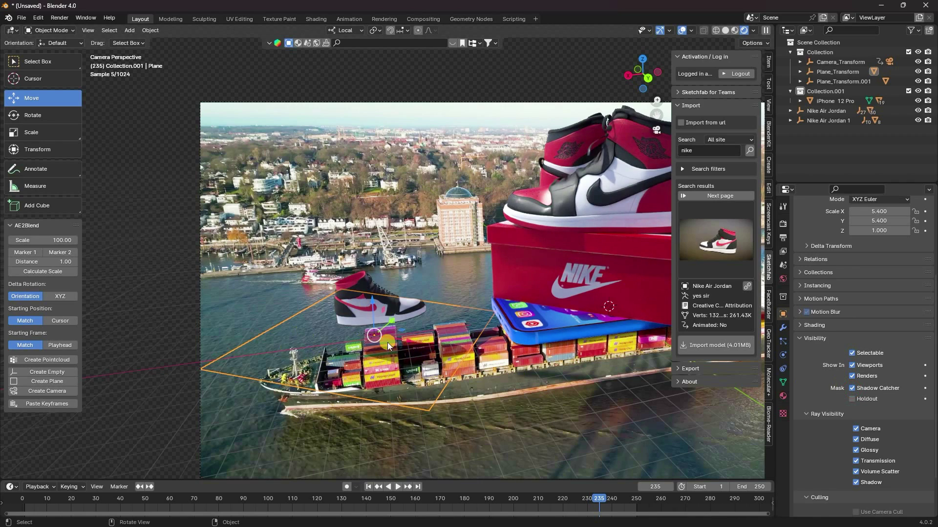
# Step: Scale the Nike Air Jordan parent up to about 1.740 on all axes
pyautogui.click(833, 120)
pyautogui.click(838, 111)
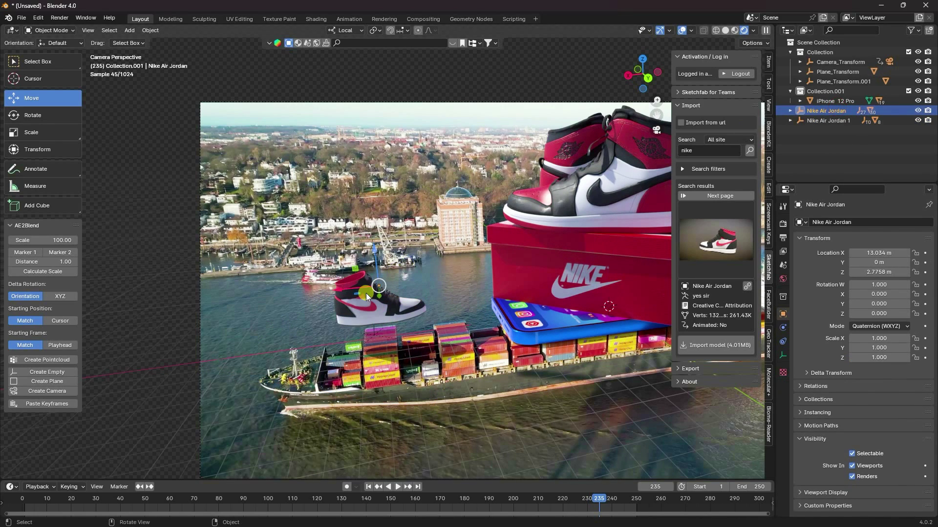
pyautogui.press('s')
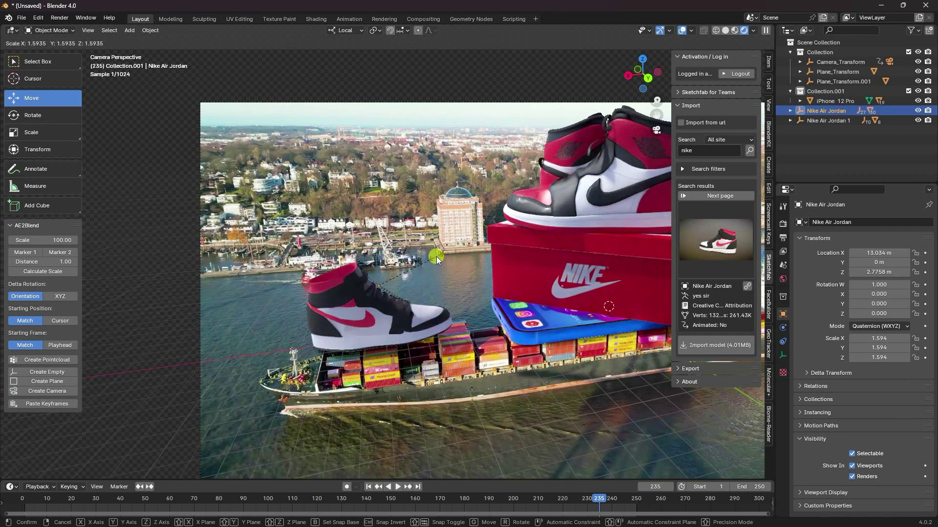
pyautogui.click(442, 255)
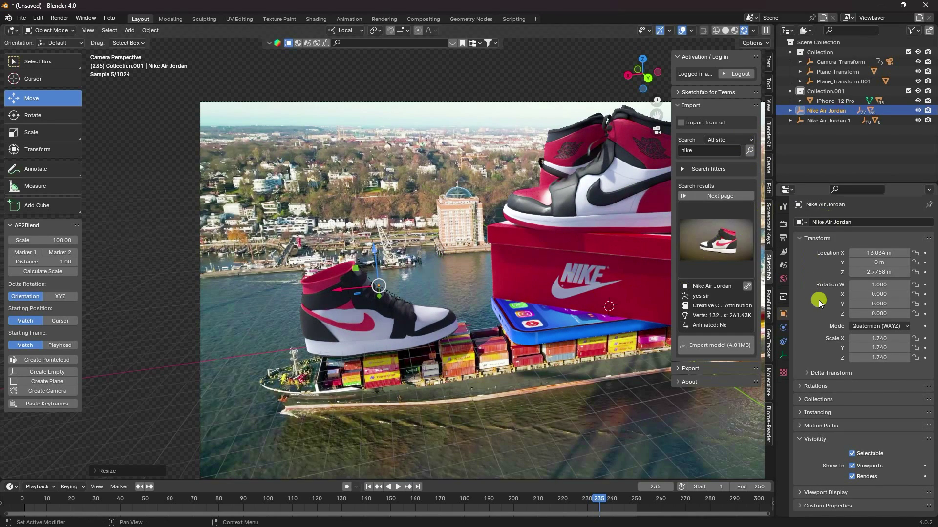
# Step: Return to solid shading, set the shoe parent's rotation mode to XYZ Euler and turn it to 212° around Z
pyautogui.click(727, 31)
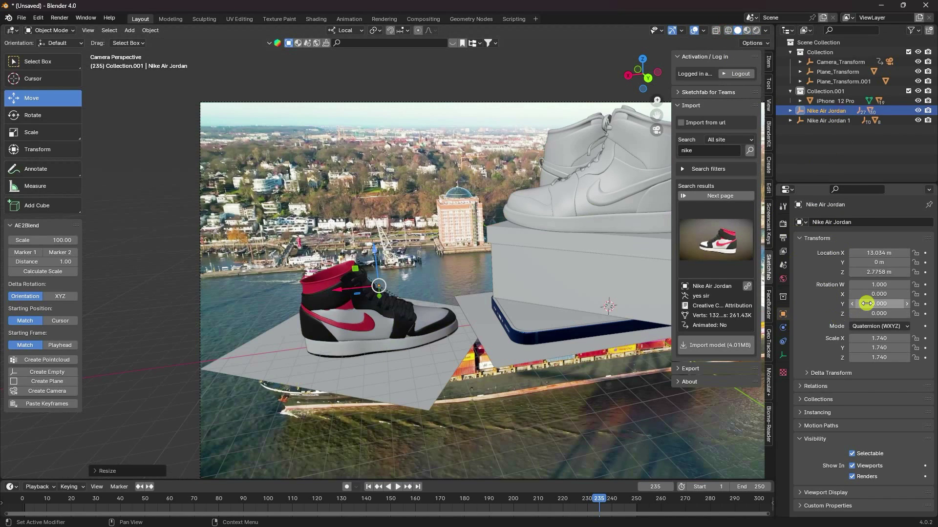
pyautogui.click(877, 326)
pyautogui.click(862, 347)
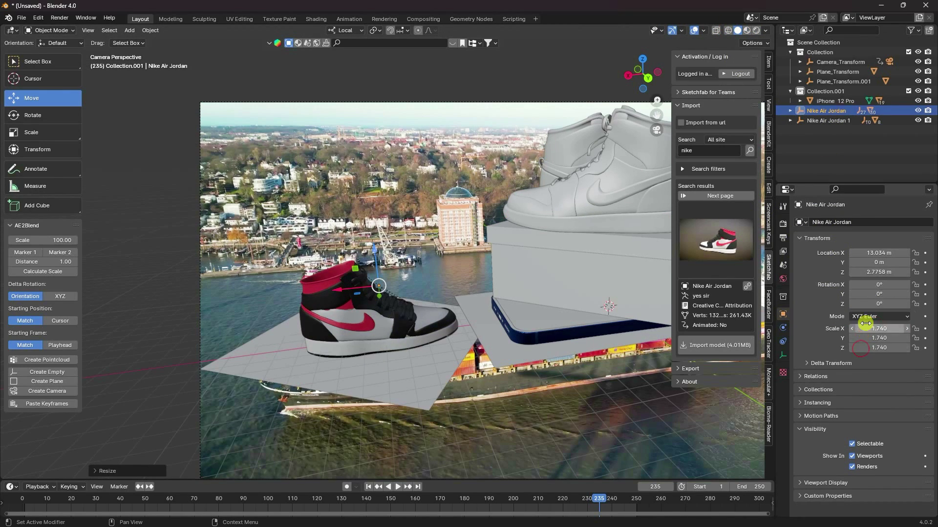
pyautogui.moveTo(867, 303); pyautogui.dragTo(225, 288)
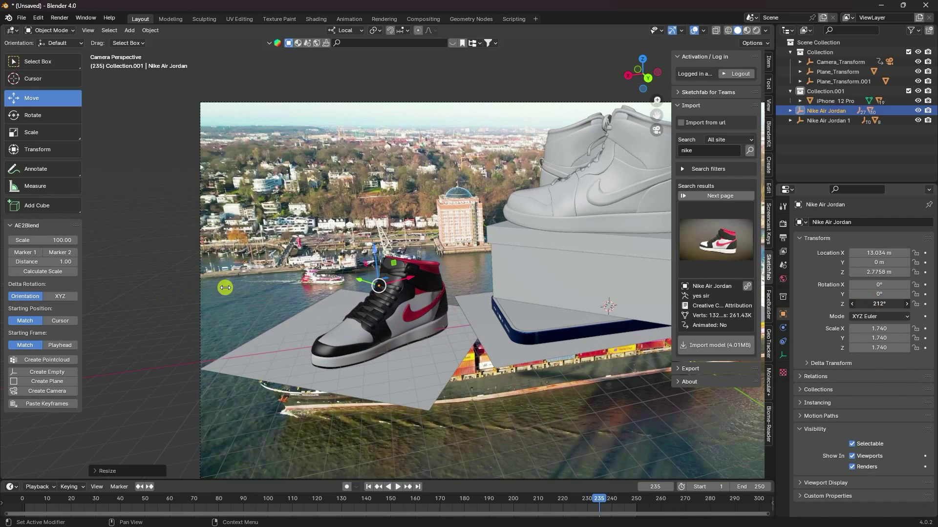
# Step: Go to frame 1 and raise the Nike Air Jordan to a Z location of about 3.883 m
pyautogui.click(370, 487)
pyautogui.scroll(-2, 485, 325)
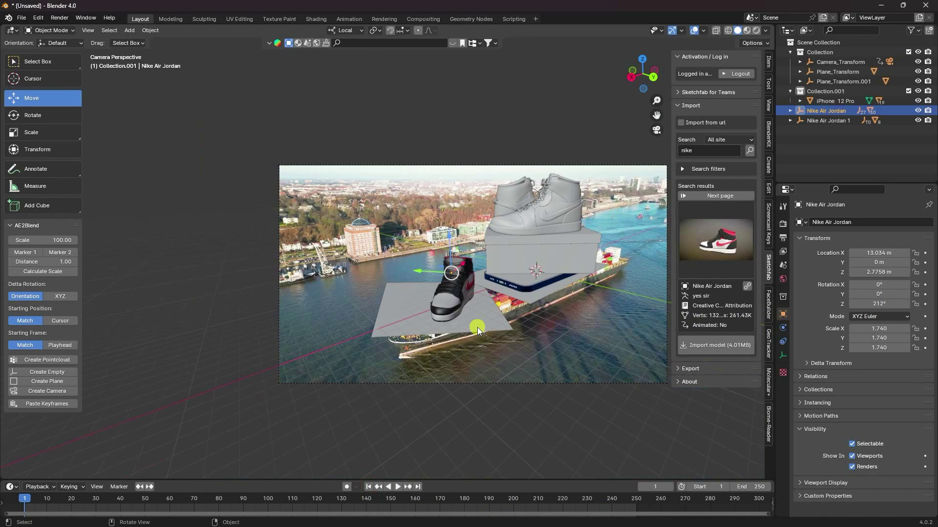
pyautogui.moveTo(459, 239); pyautogui.dragTo(458, 224)
pyautogui.scroll(2, 457, 274)
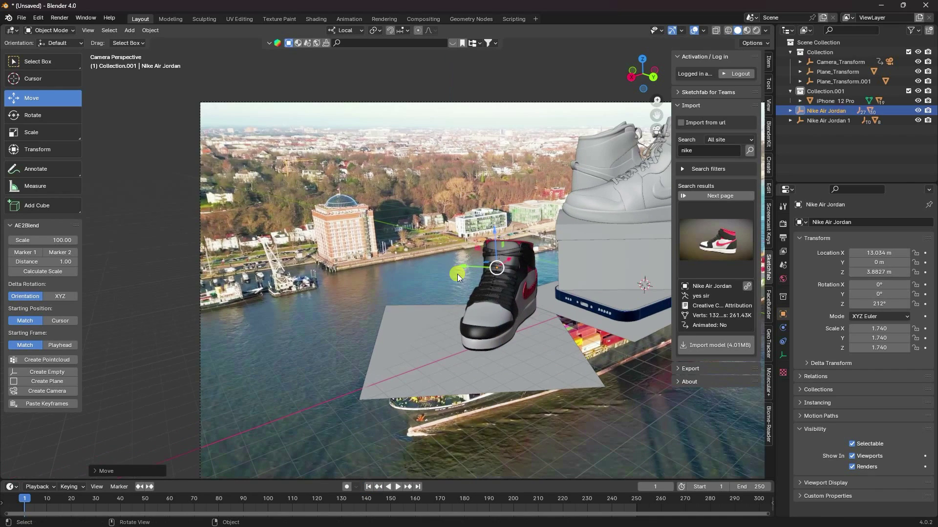
# Step: Duplicate the shoe's full hierarchy, place the copy beside it at about X 14.75 m, Y -2.75 m, and return to the camera view
pyautogui.rightClick(820, 110)
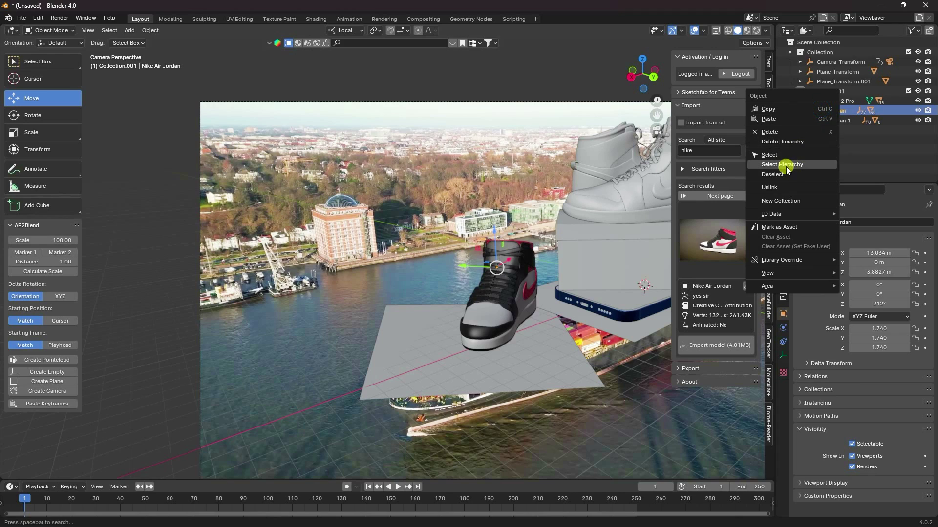
pyautogui.click(716, 187)
pyautogui.moveTo(482, 336); pyautogui.dragTo(563, 321, button='middle')
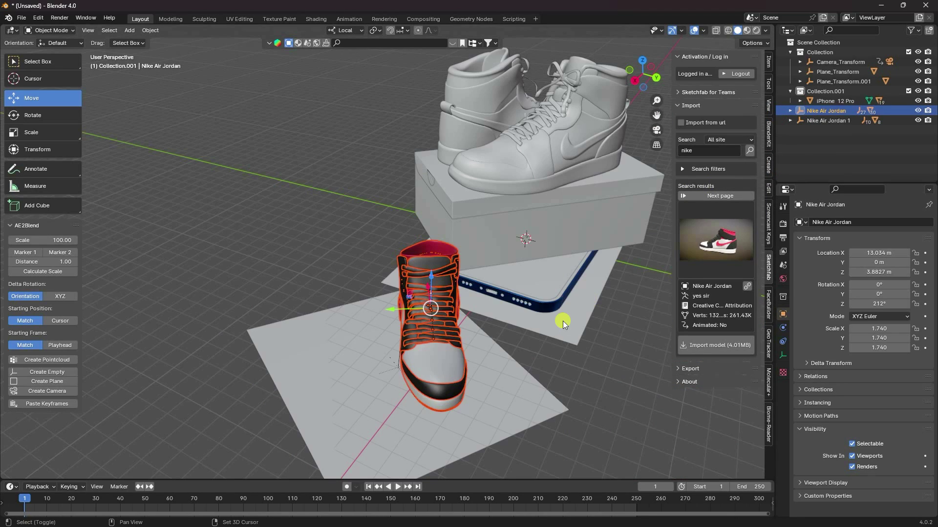
pyautogui.hotkey('shift', 'd')
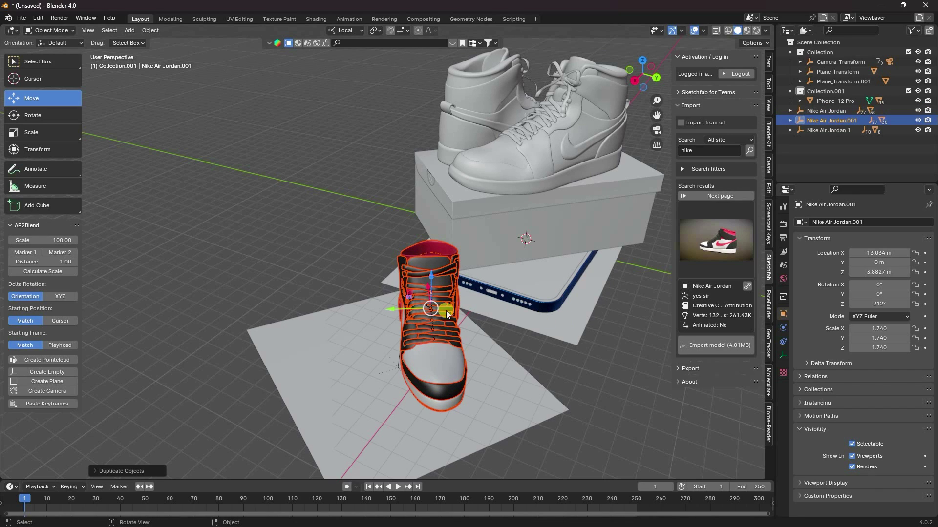
pyautogui.moveTo(446, 310); pyautogui.dragTo(316, 315)
pyautogui.press('KP_0')
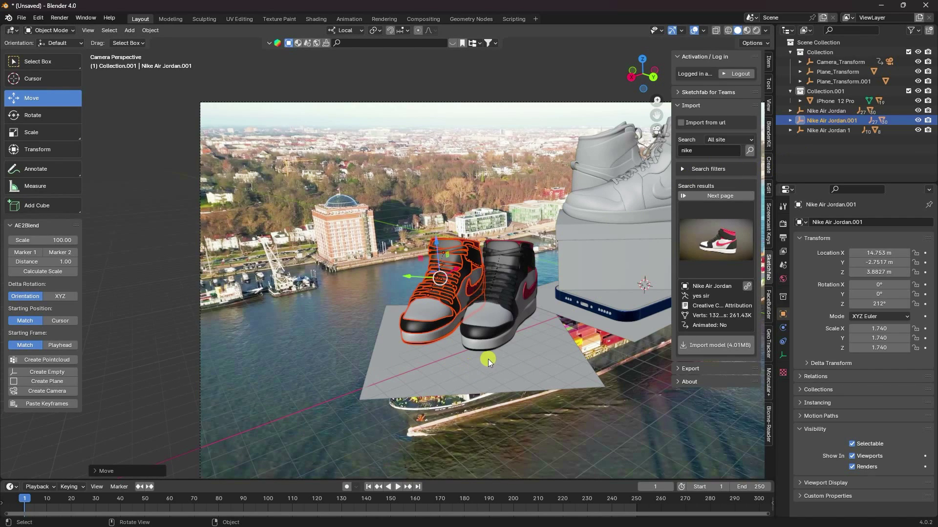
pyautogui.press('n')
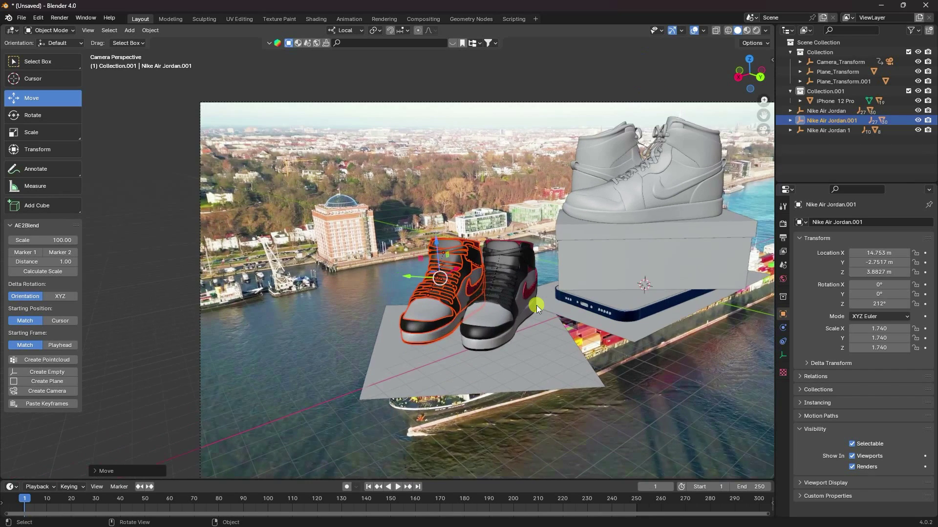
pyautogui.scroll(3, 422, 272)
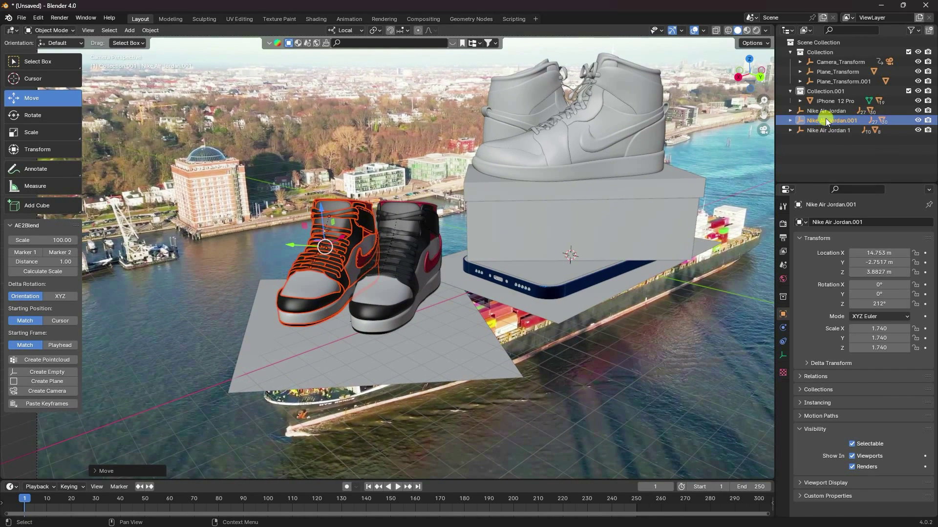
# Step: Set the original Nike Air Jordan's Z rotation to 0° and raise it to a Z location of about 4.862 m
pyautogui.click(827, 112)
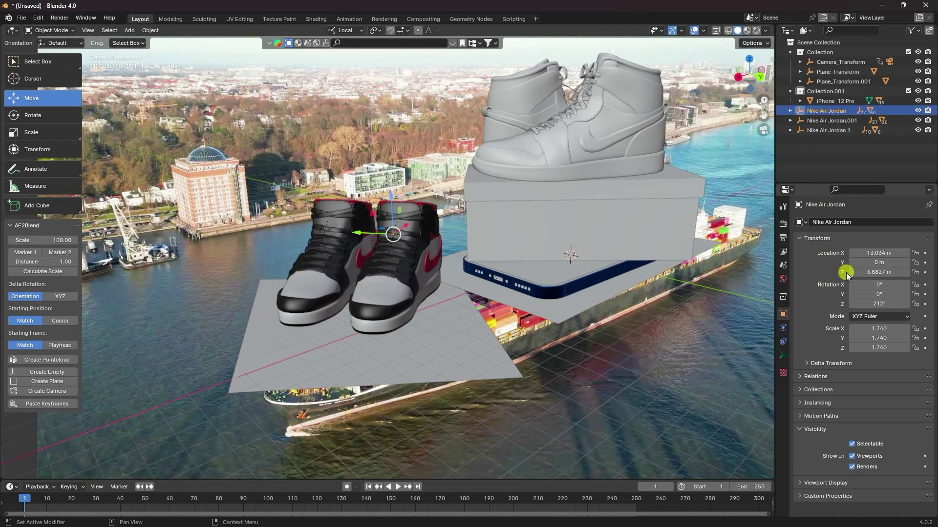
pyautogui.moveTo(864, 303); pyautogui.dragTo(390, 171)
pyautogui.moveTo(878, 303)
pyautogui.mouseDown()
pyautogui.moveTo(737, 324)
pyautogui.moveTo(98, 307)
pyautogui.moveTo(757, 324)
pyautogui.moveTo(875, 302)
pyautogui.mouseUp()
pyautogui.press('Return')
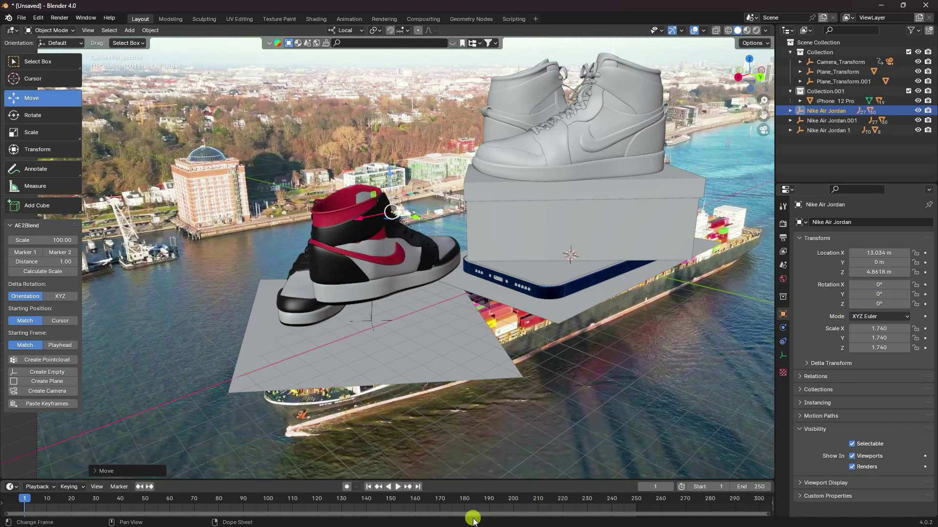
# Step: Set the scene's end frame to 600 and fit the longer frame range in the timeline
pyautogui.doubleClick(752, 487)
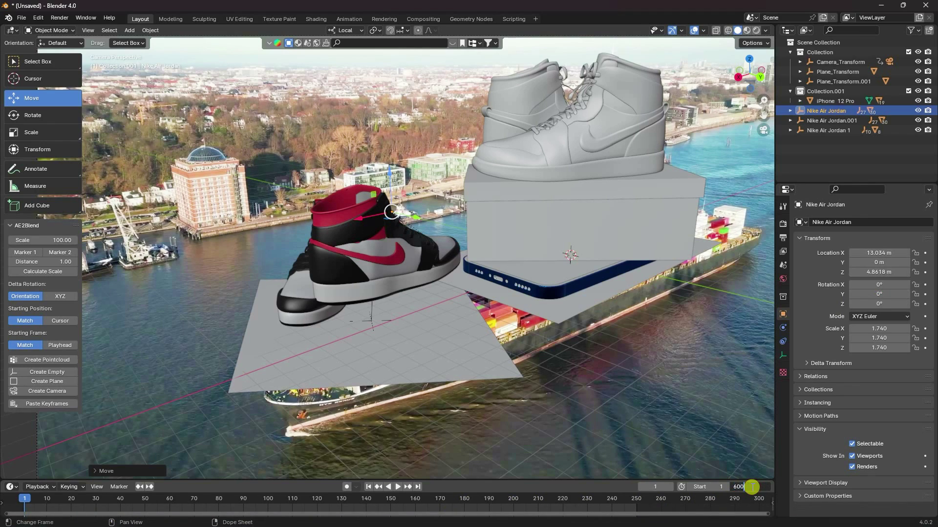
pyautogui.press('Return')
pyautogui.scroll(-5, 569, 503)
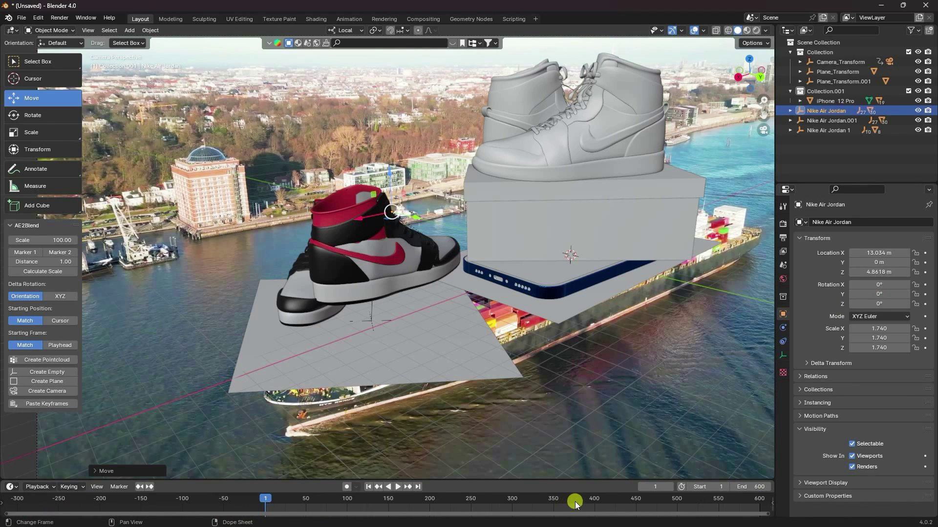
pyautogui.keyDown('ctrl'); pyautogui.scroll(-5, 538, 496); pyautogui.keyUp('ctrl')
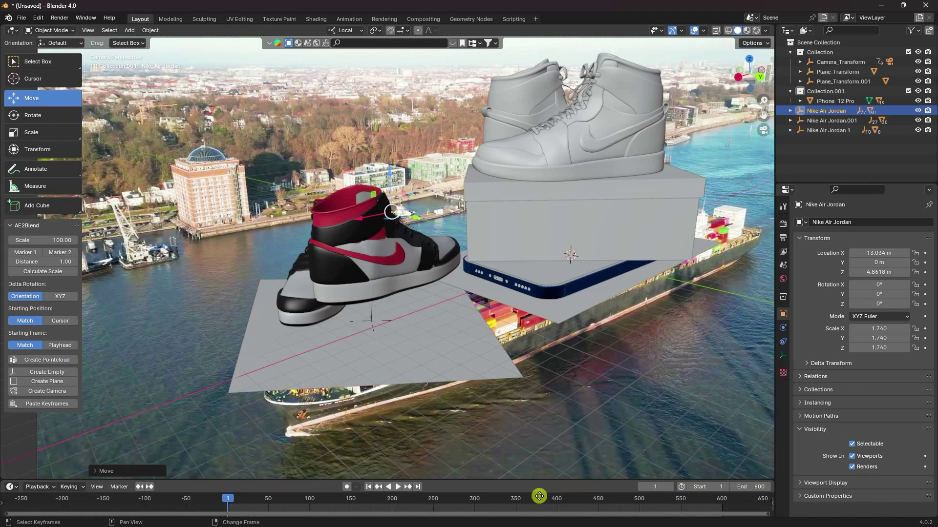
# Step: Keyframe the original Nike Air Jordan's Z rotation at 0° on frame 1 and at 720° on frame 600
pyautogui.click(924, 305)
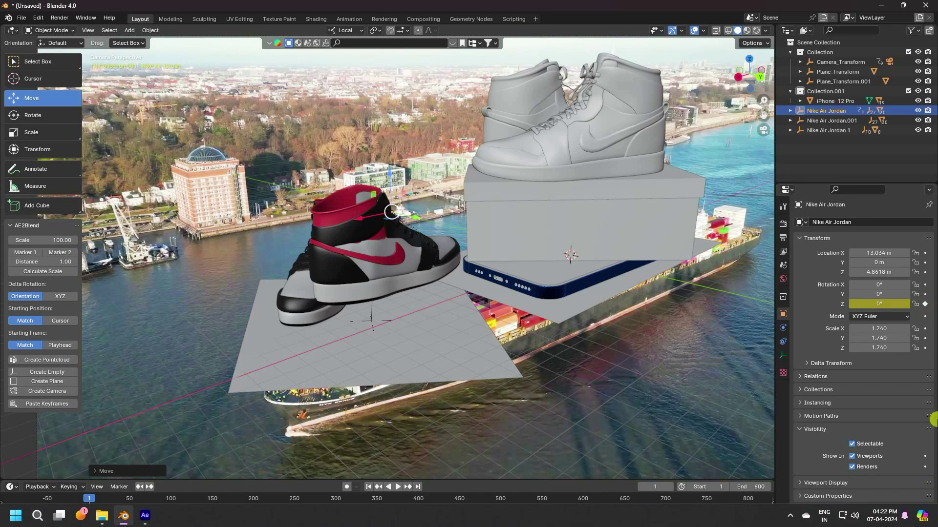
pyautogui.click(419, 486)
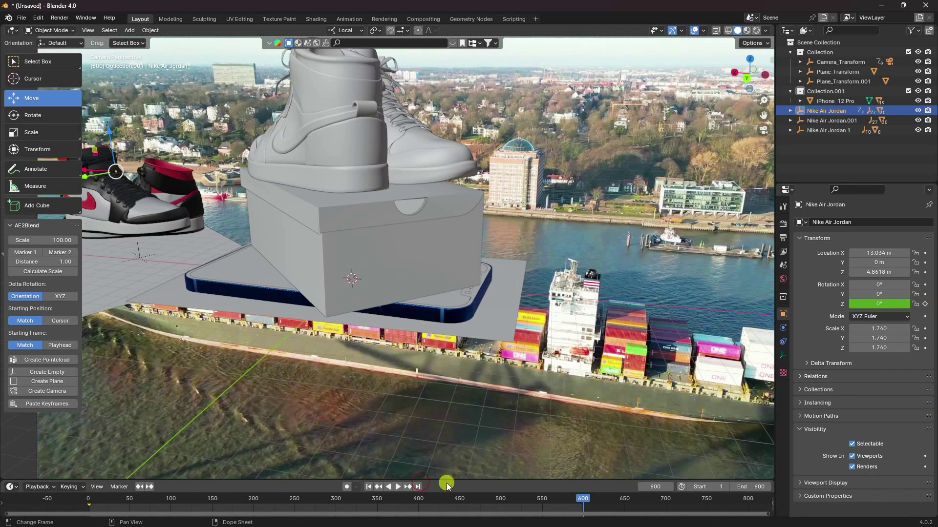
pyautogui.scroll(-4, 553, 412)
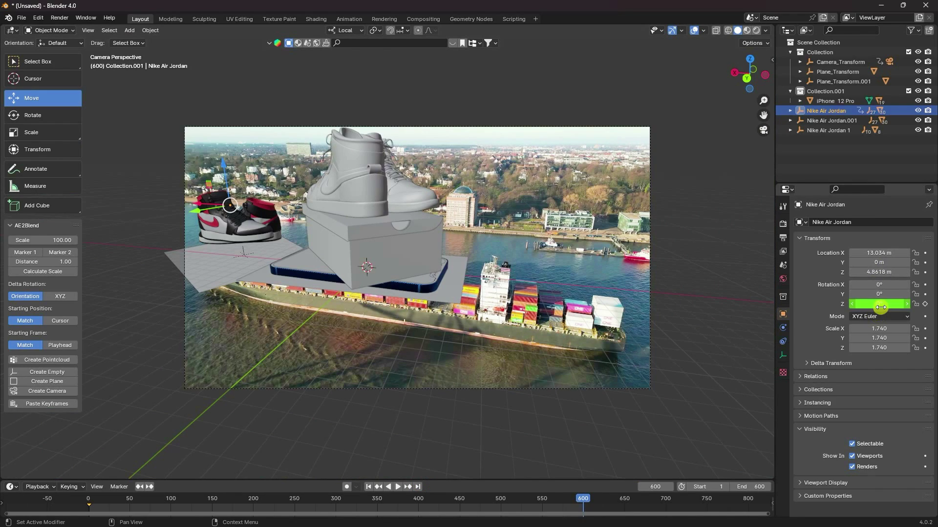
pyautogui.moveTo(880, 307); pyautogui.dragTo(880, 307)
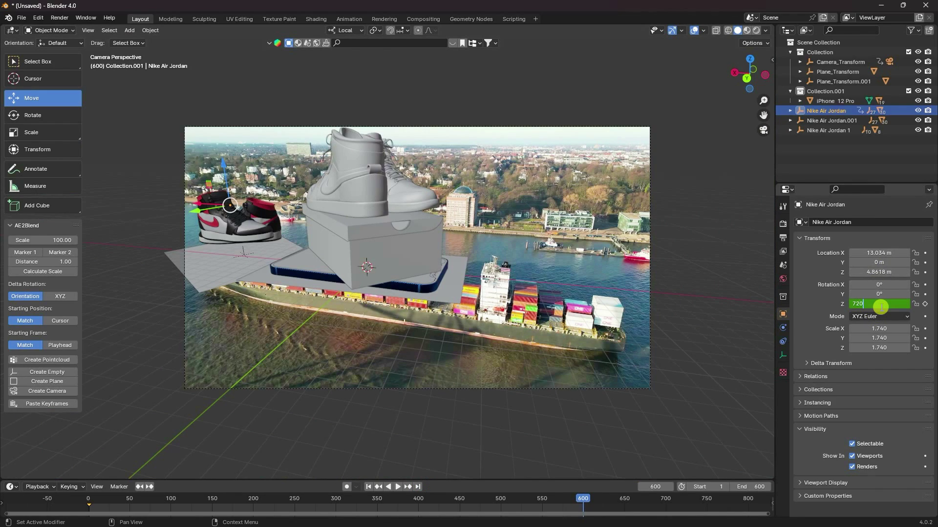
pyautogui.click(925, 304)
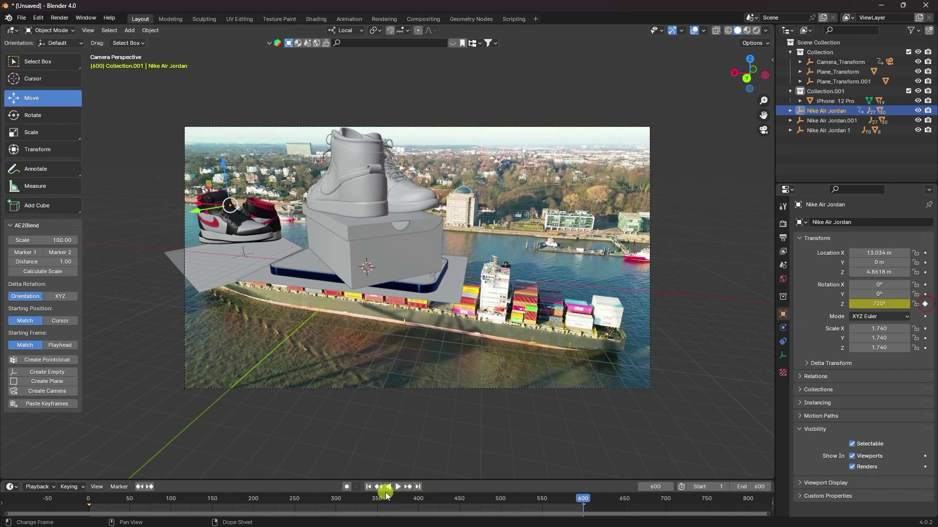
# Step: Play the animation from the first frame to check how the shoe's rotation starts
pyautogui.click(369, 487)
pyautogui.click(397, 487)
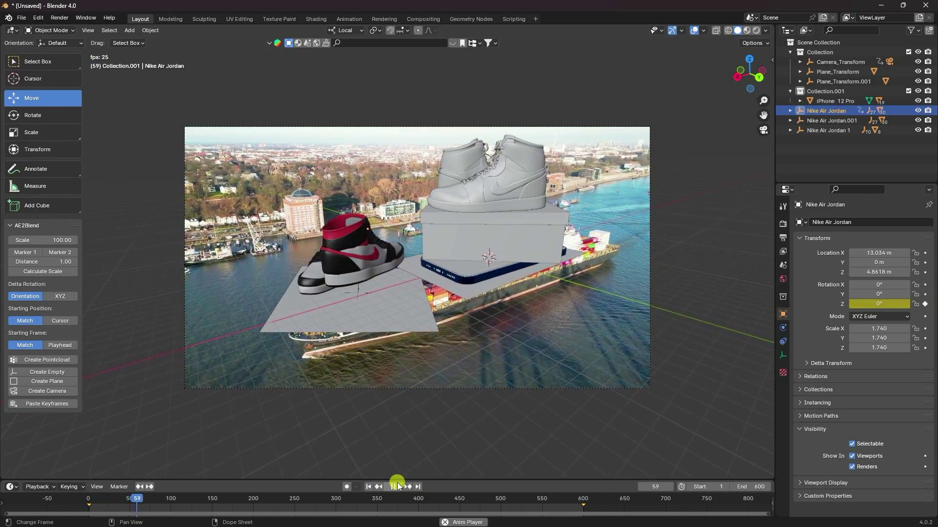
pyautogui.click(395, 487)
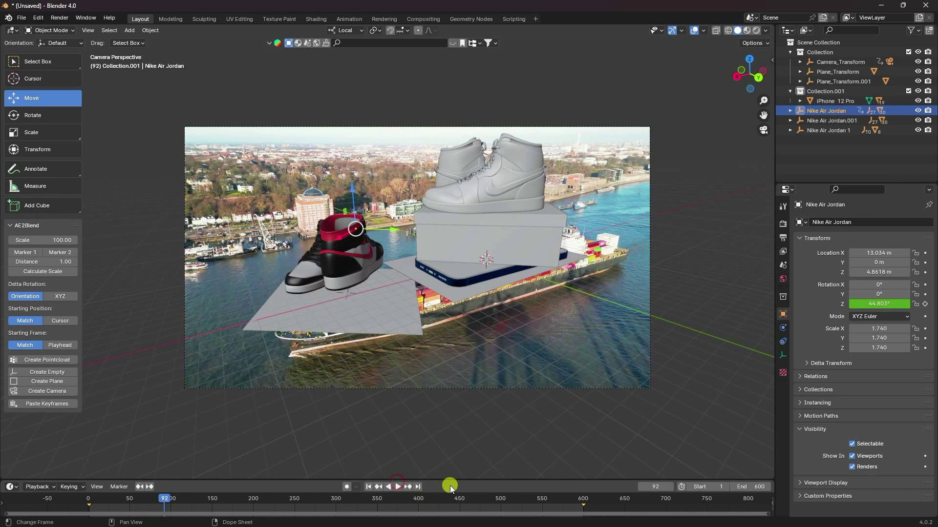
# Step: Enlarge the timeline area and set the Nike Air Jordan's rotation keyframes to linear interpolation for a constant spin
pyautogui.moveTo(450, 481); pyautogui.dragTo(479, 459)
pyautogui.moveTo(636, 497); pyautogui.dragTo(44, 454)
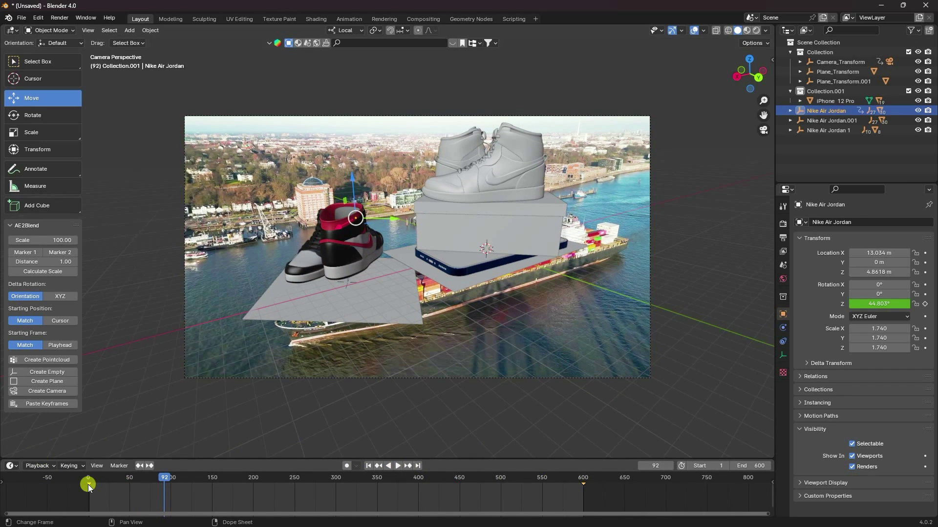
pyautogui.press('t')
pyautogui.click(39, 465)
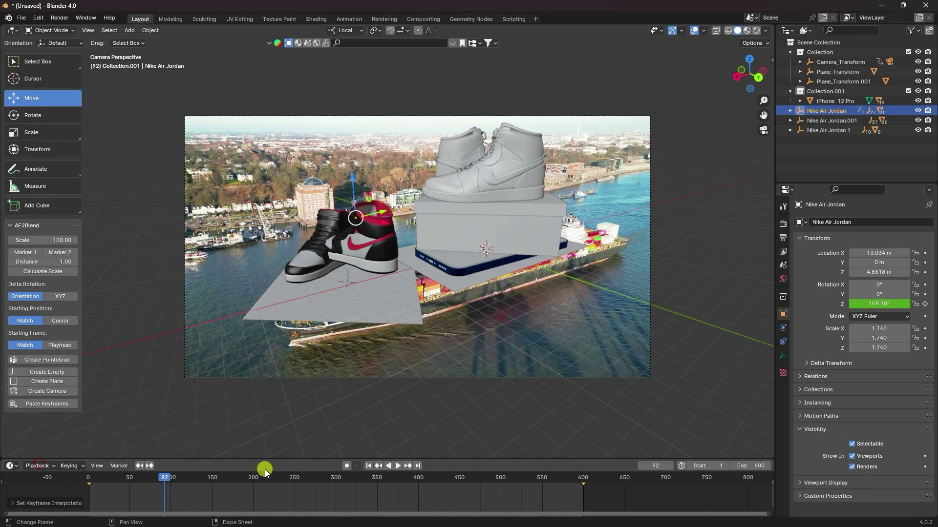
# Step: Play the camera view from the start to check the shoe's constant spin, and return to frame 1
pyautogui.click(368, 466)
pyautogui.click(398, 465)
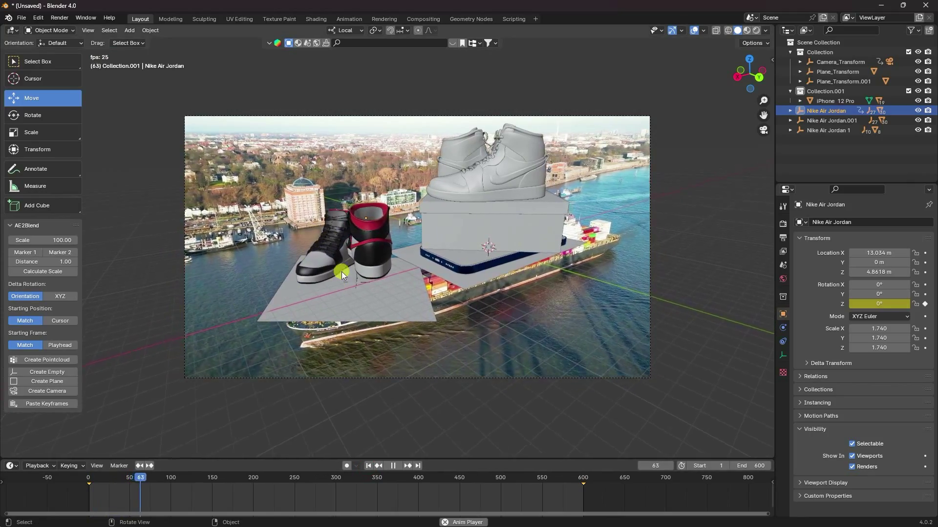
pyautogui.scroll(3, 342, 249)
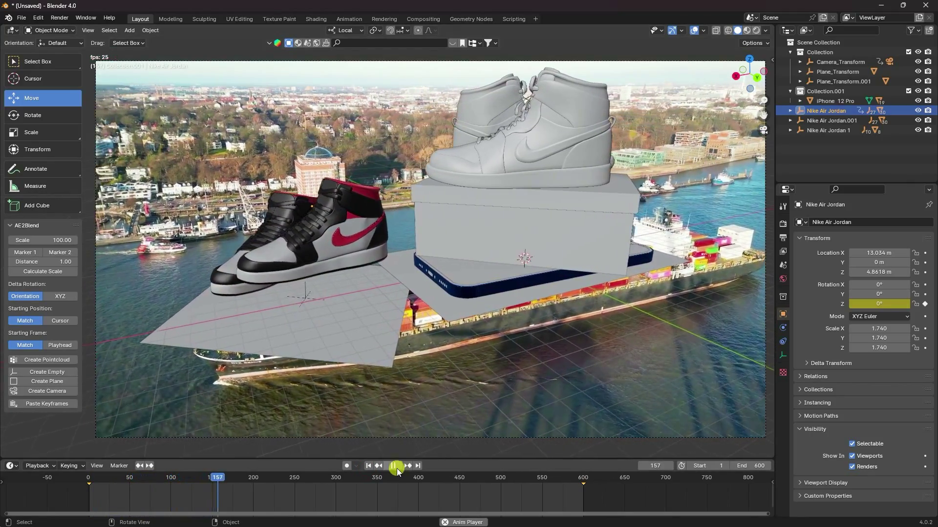
pyautogui.click(396, 467)
pyautogui.click(368, 466)
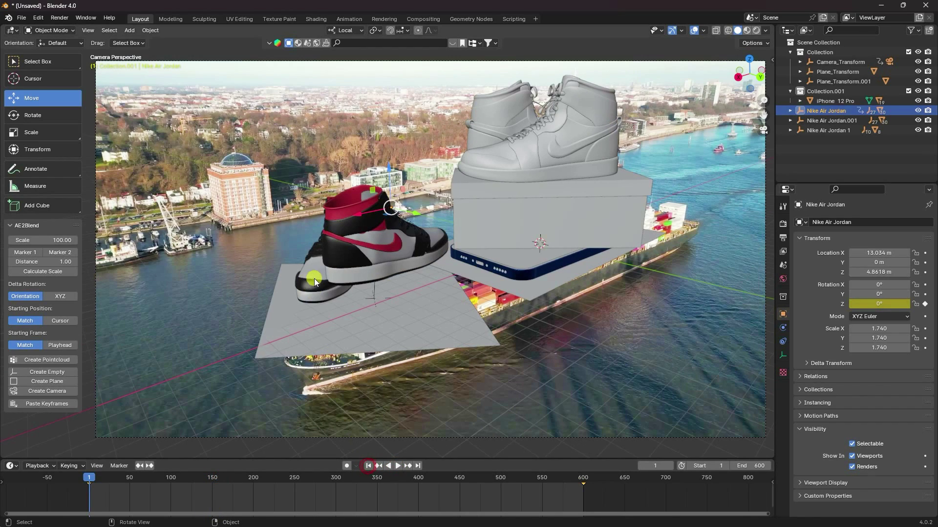
# Step: Select the full hierarchy of the copy Nike Air Jordan.001 and set its Z rotation to 0°
pyautogui.doubleClick(834, 121)
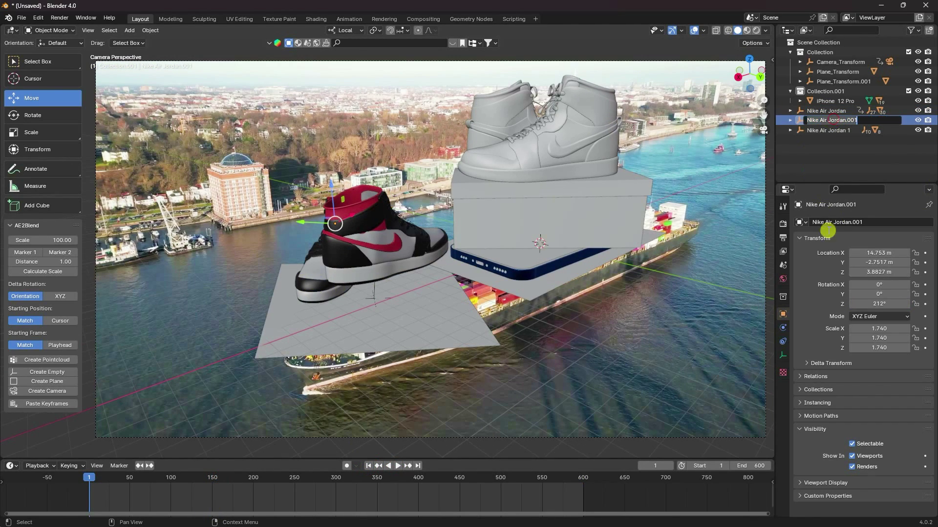
pyautogui.click(827, 155)
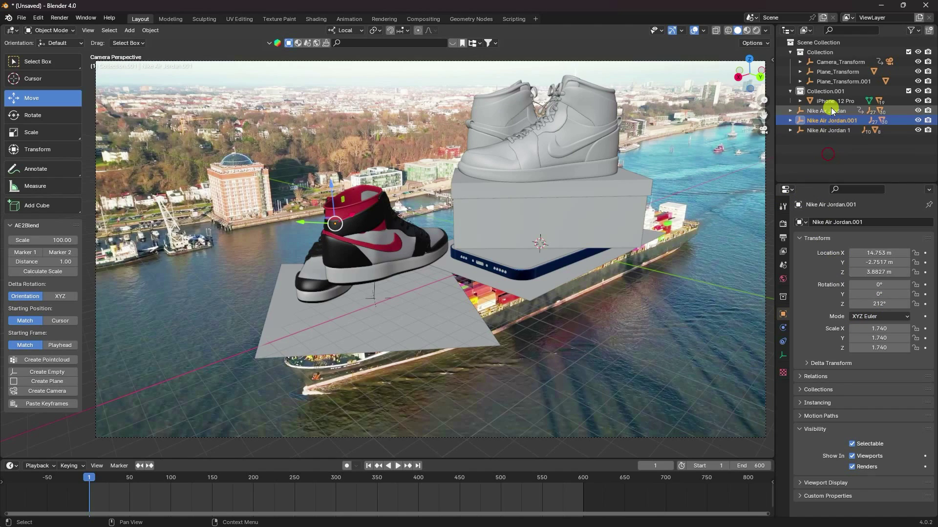
pyautogui.click(831, 108)
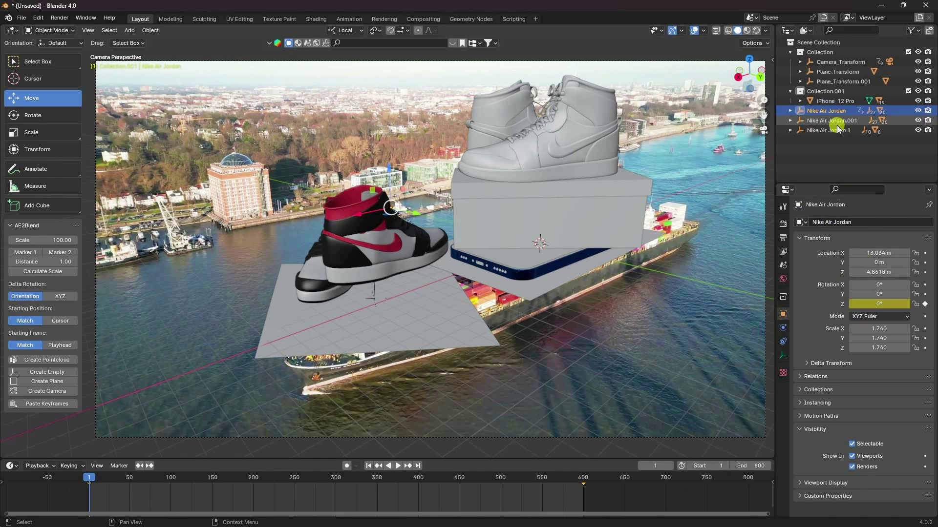
pyautogui.click(836, 121)
pyautogui.rightClick(829, 122)
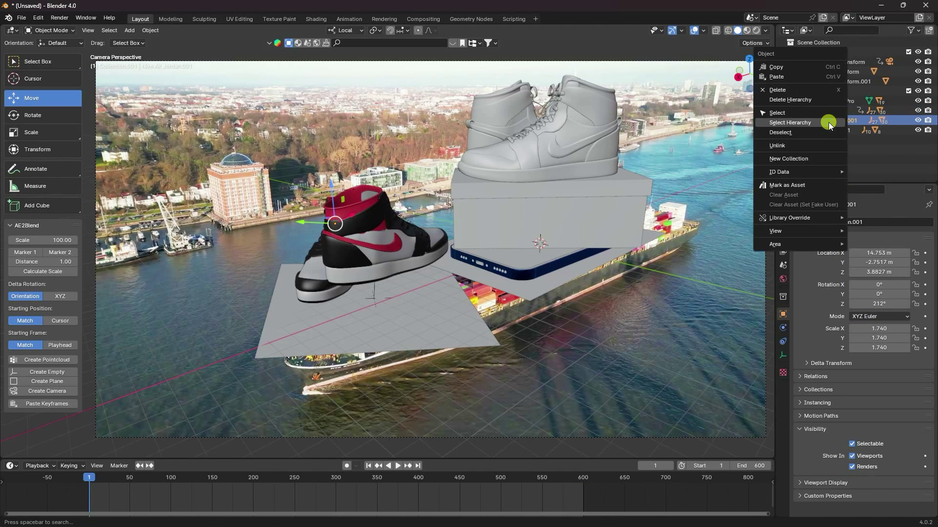
pyautogui.click(816, 123)
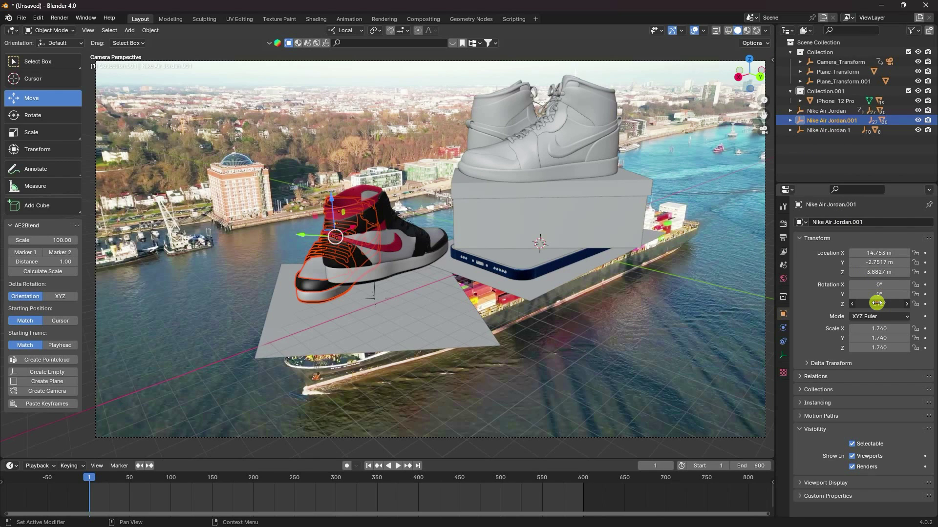
pyautogui.press('Return')
# Step: Move the copied shoe clear of the original, to about Y -3.90 m and Z 5.13 m
pyautogui.moveTo(406, 316); pyautogui.dragTo(462, 321, button='middle')
pyautogui.moveTo(462, 320); pyautogui.dragTo(440, 321)
pyautogui.moveTo(419, 316); pyautogui.dragTo(393, 228, button='middle')
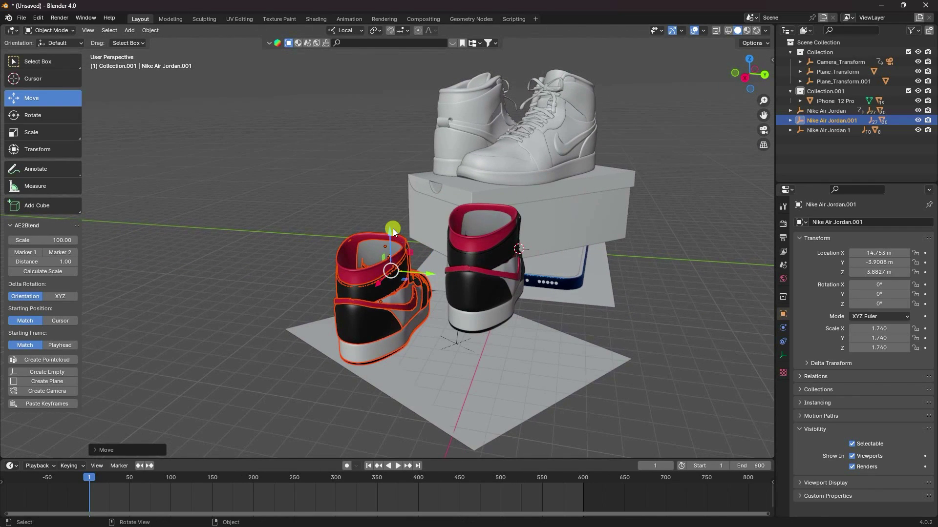
pyautogui.moveTo(391, 229); pyautogui.dragTo(393, 194)
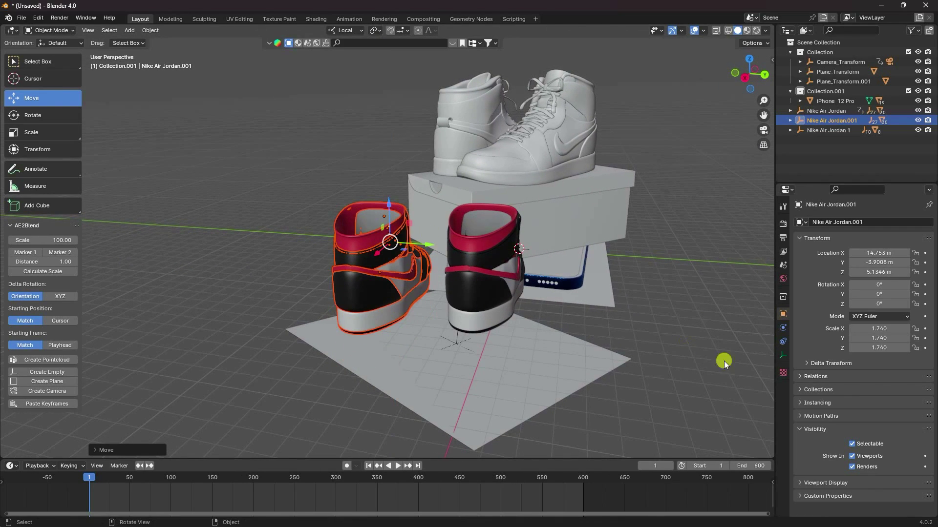
# Step: Keyframe the copied shoe's Z rotation from 0° on frame 1 to 720° on frame 600, with linear interpolation
pyautogui.click(925, 304)
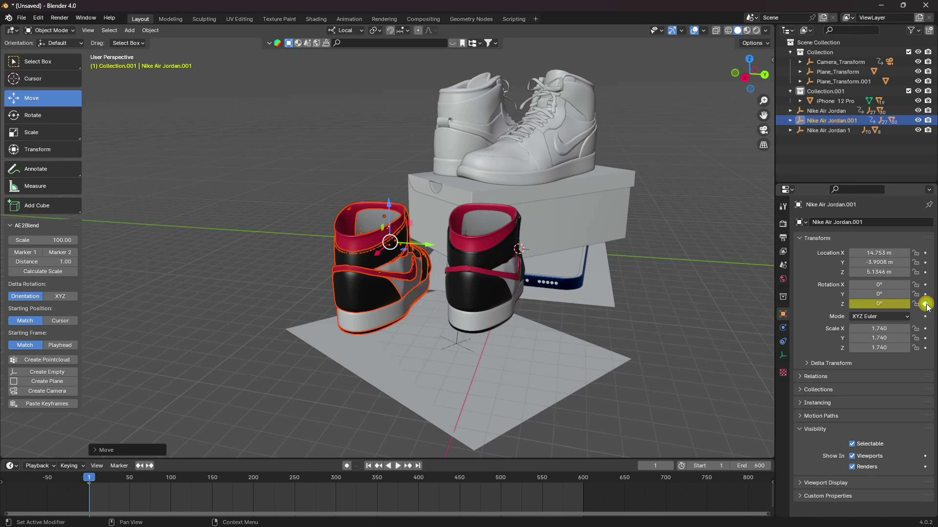
pyautogui.click(418, 466)
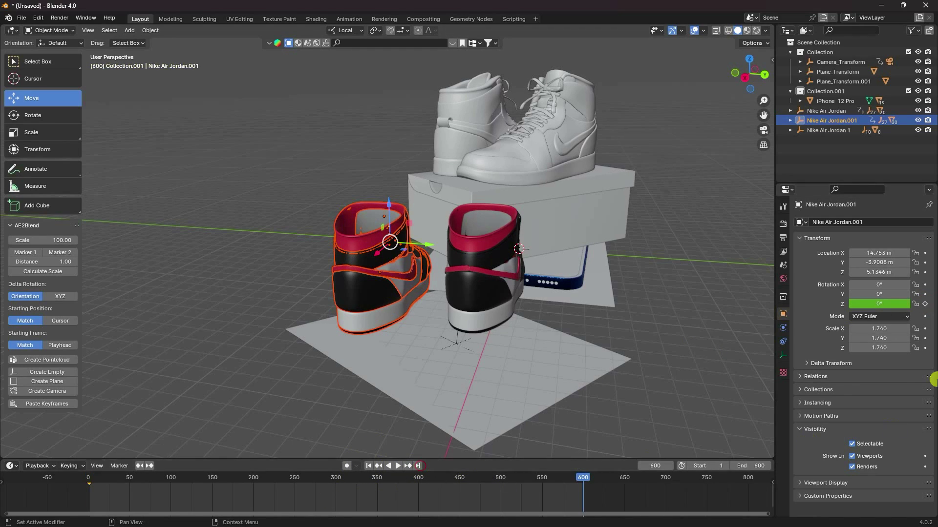
pyautogui.click(888, 304)
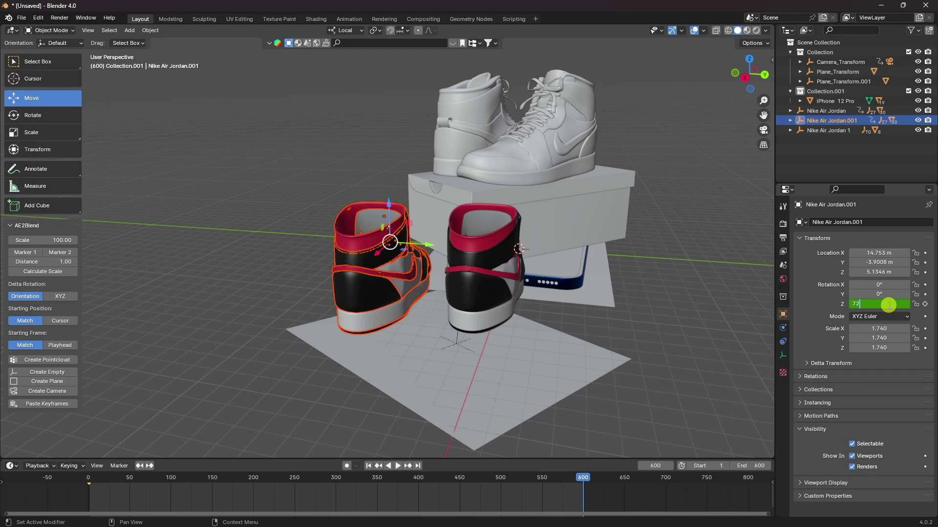
pyautogui.click(925, 304)
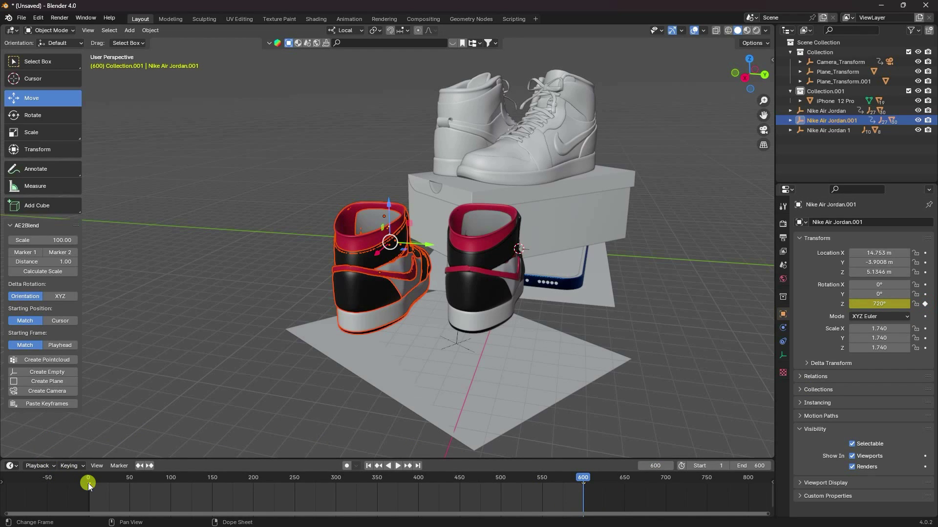
pyautogui.press('t')
pyautogui.click(63, 460)
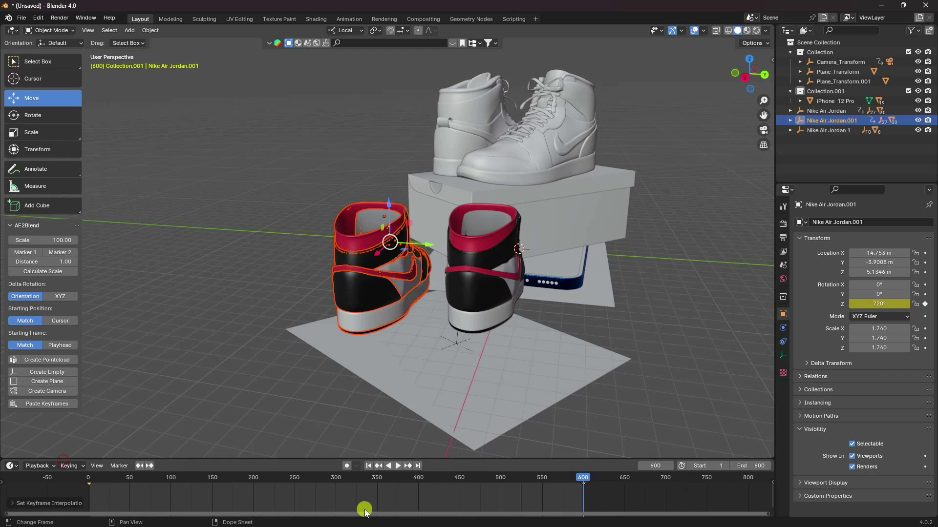
# Step: Play the animation from the start to check both shoes spinning, and return to frame 1
pyautogui.click(370, 466)
pyautogui.click(396, 466)
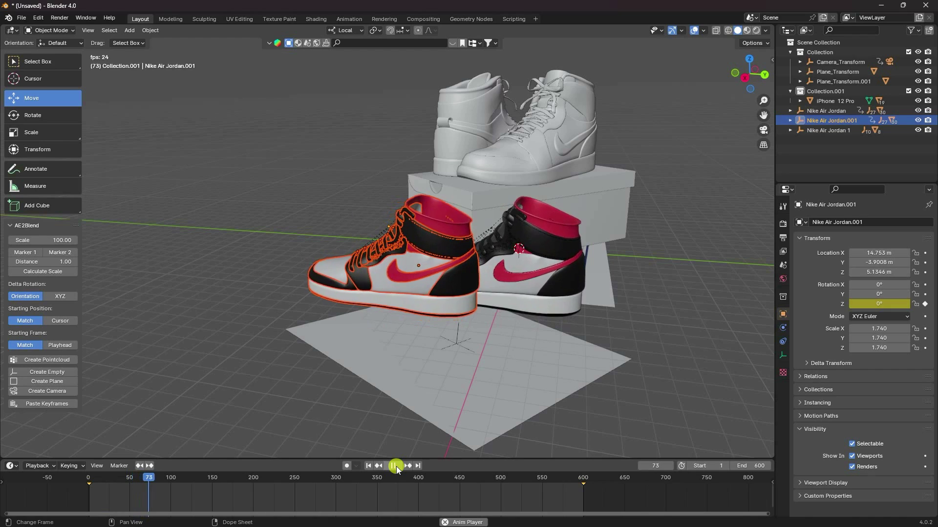
pyautogui.click(396, 466)
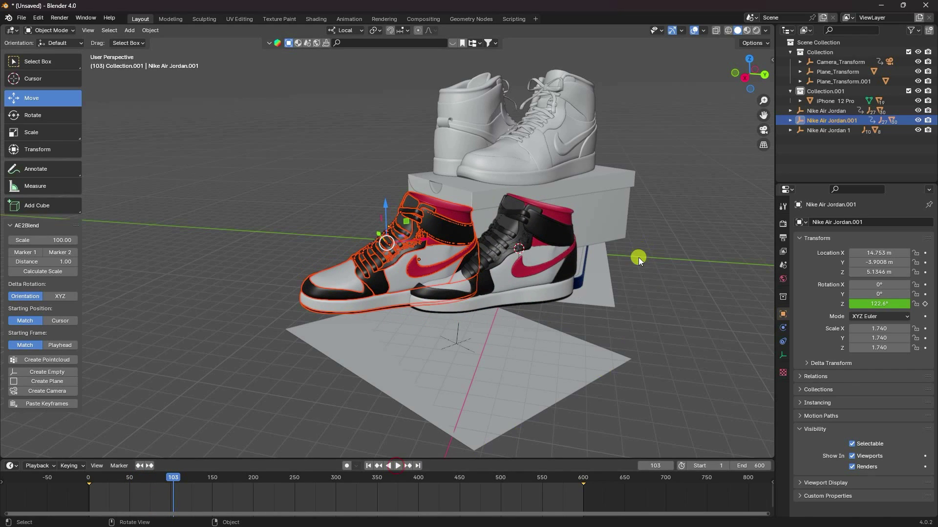
pyautogui.scroll(2, 441, 309)
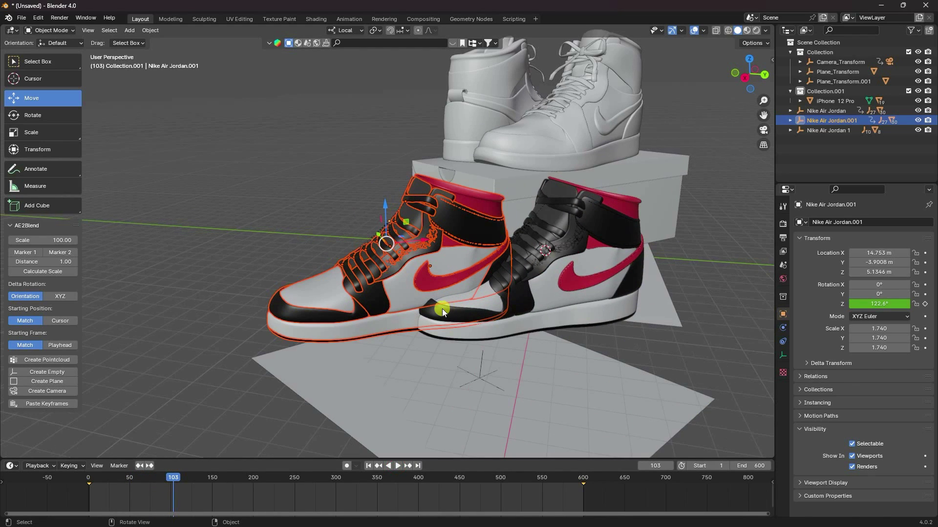
pyautogui.click(367, 466)
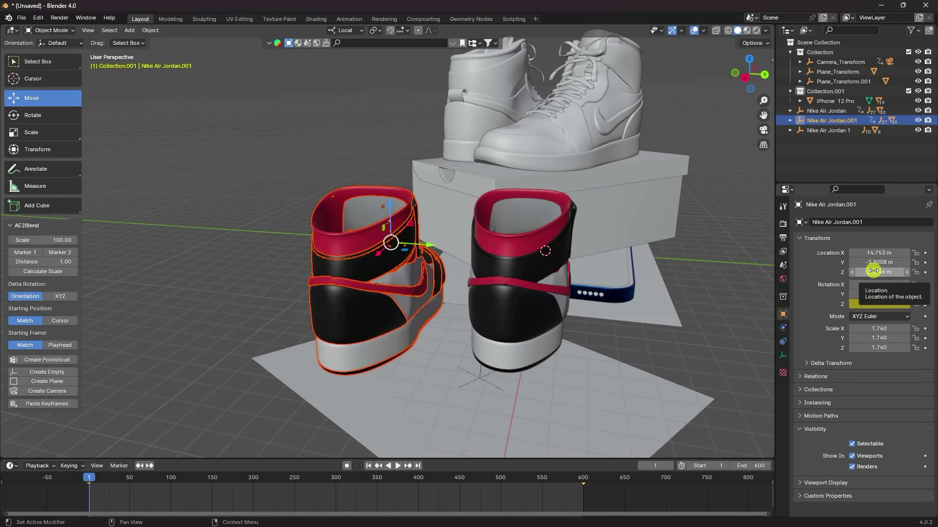
# Step: Raise the original Nike Air Jordan above the copied shoe to a Z location slightly over 8.94 m, checking the spin along the timeline
pyautogui.click(824, 109)
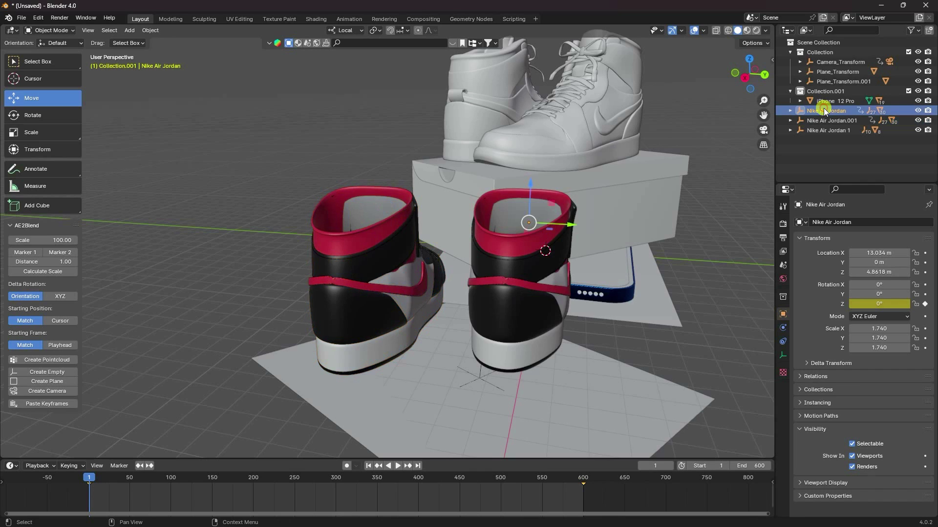
pyautogui.moveTo(852, 272); pyautogui.dragTo(337, 266)
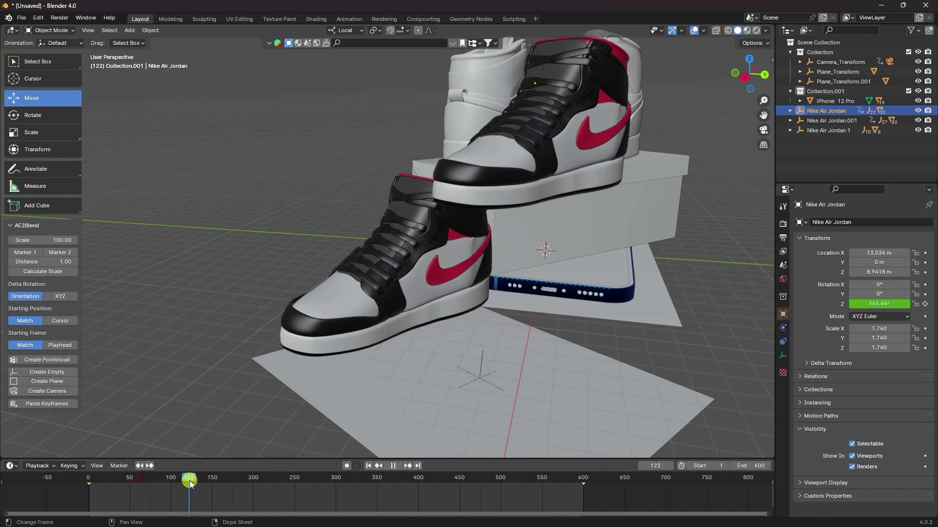
pyautogui.moveTo(138, 479); pyautogui.dragTo(163, 479)
pyautogui.moveTo(458, 320); pyautogui.dragTo(499, 198, button='middle')
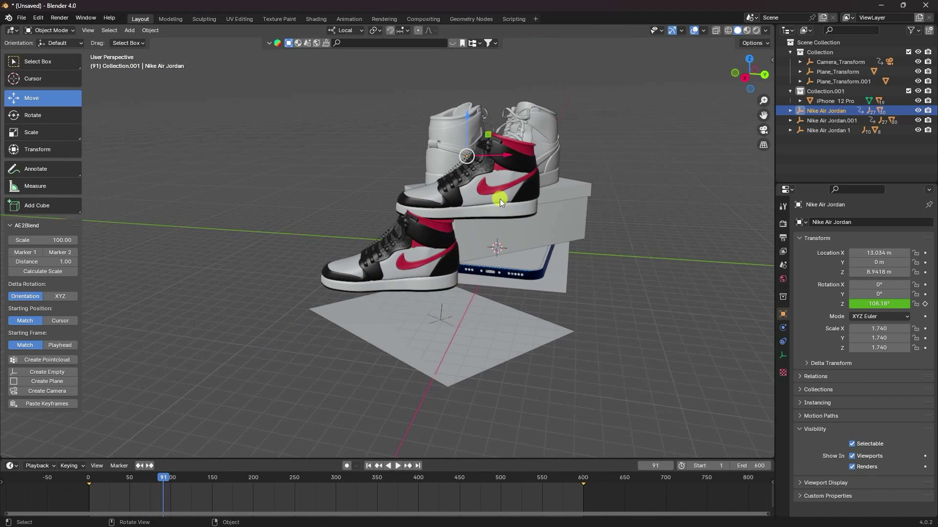
pyautogui.moveTo(466, 110); pyautogui.dragTo(469, 94)
pyautogui.moveTo(276, 477); pyautogui.dragTo(415, 447)
# Step: At frame 1, lower the copied shoe Nike Air Jordan.001 to a Z location of about 4.447 m and return to the camera view
pyautogui.click(825, 122)
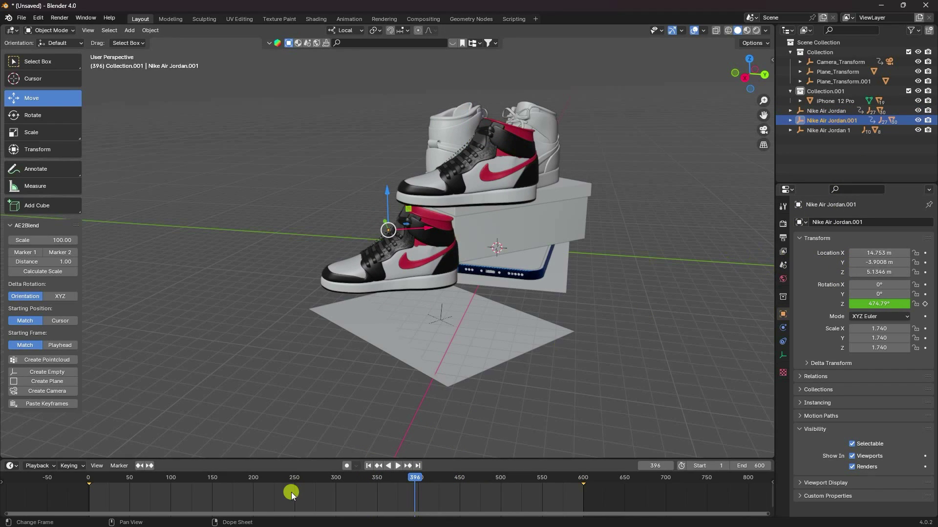
pyautogui.click(369, 465)
pyautogui.scroll(3, 338, 320)
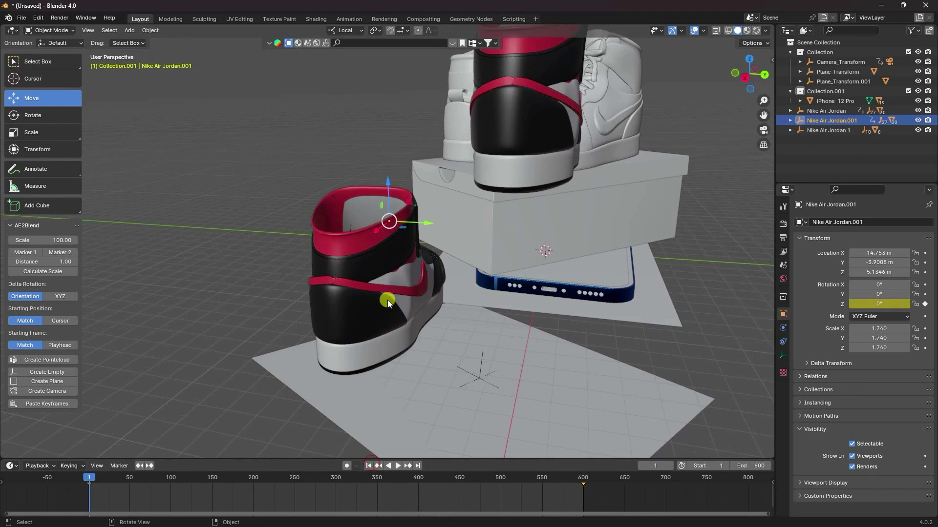
pyautogui.moveTo(388, 300); pyautogui.dragTo(364, 281, button='middle')
pyautogui.moveTo(303, 135); pyautogui.dragTo(313, 161)
pyautogui.press('KP_0')
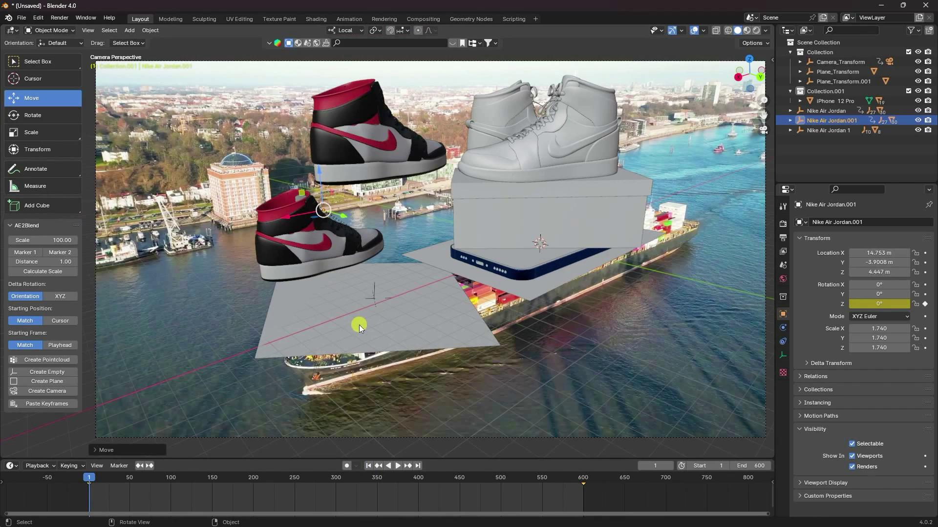
# Step: Play the animation through the camera view to check both rotating shoes against the ship footage
pyautogui.scroll(2, 303, 263)
pyautogui.click(376, 466)
pyautogui.click(398, 466)
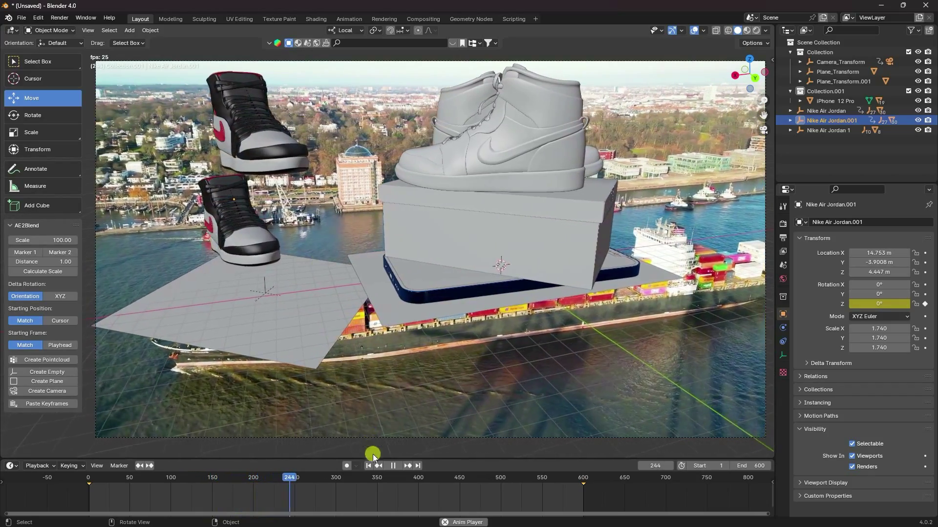
# Step: Stop playback, inspect both shoes in the rendered view at frame 161, and return to frame 1
pyautogui.click(393, 465)
pyautogui.moveTo(319, 482); pyautogui.dragTo(221, 478)
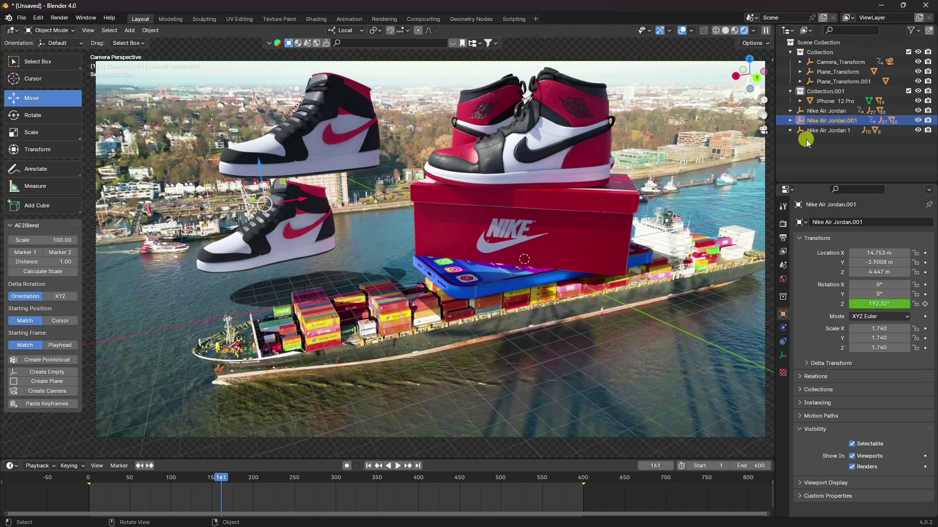
pyautogui.click(829, 114)
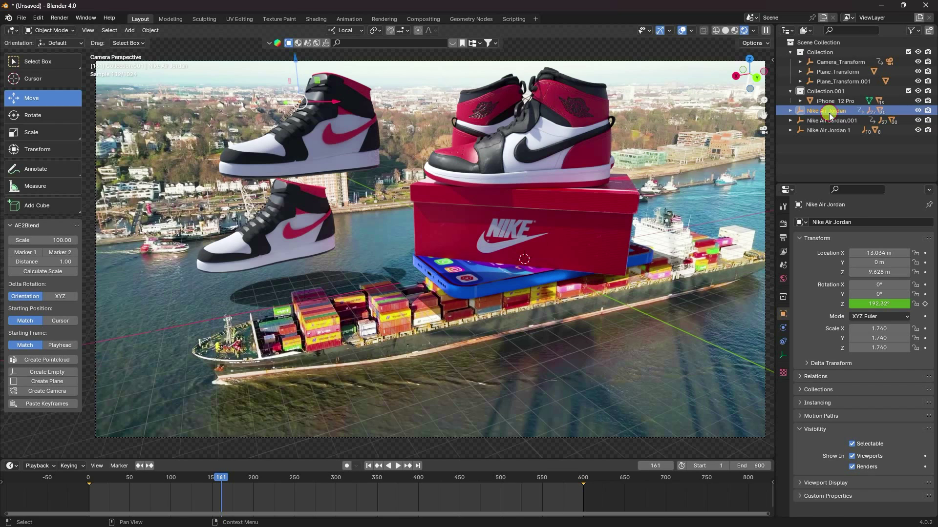
pyautogui.click(830, 122)
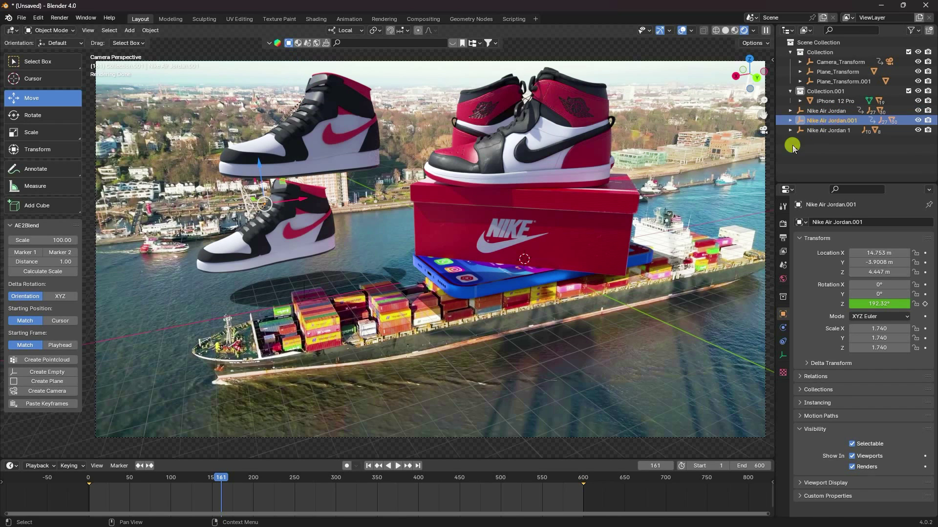
pyautogui.click(368, 466)
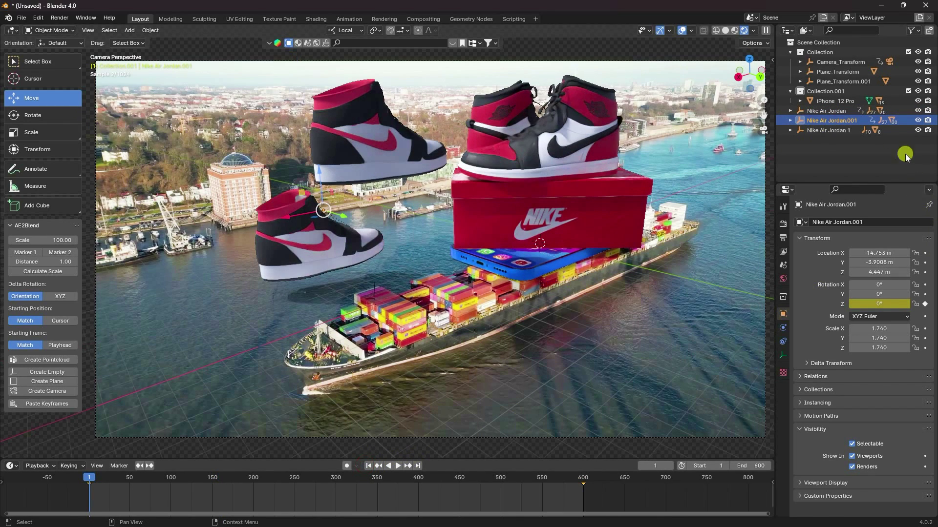
# Step: Delete the copied shoe Nike Air Jordan.001 together with its whole hierarchy
pyautogui.rightClick(845, 117)
pyautogui.click(826, 118)
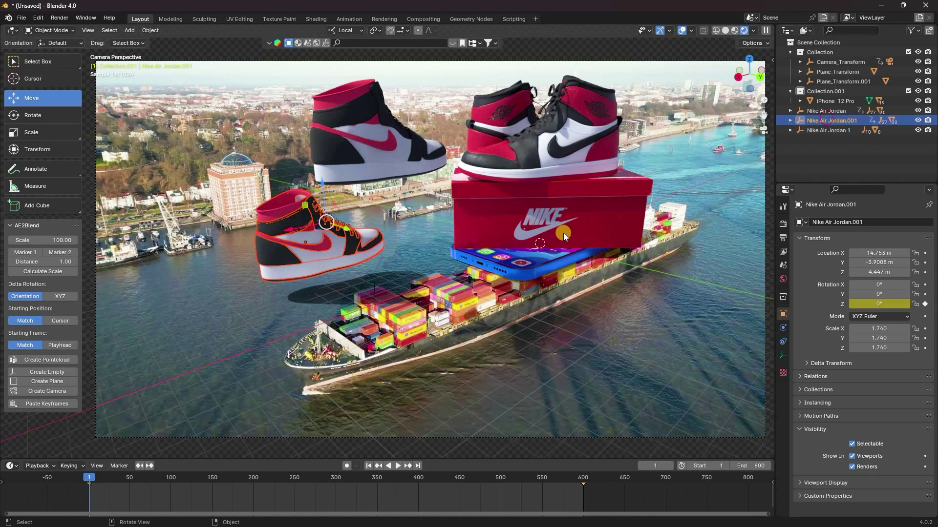
pyautogui.press('Delete')
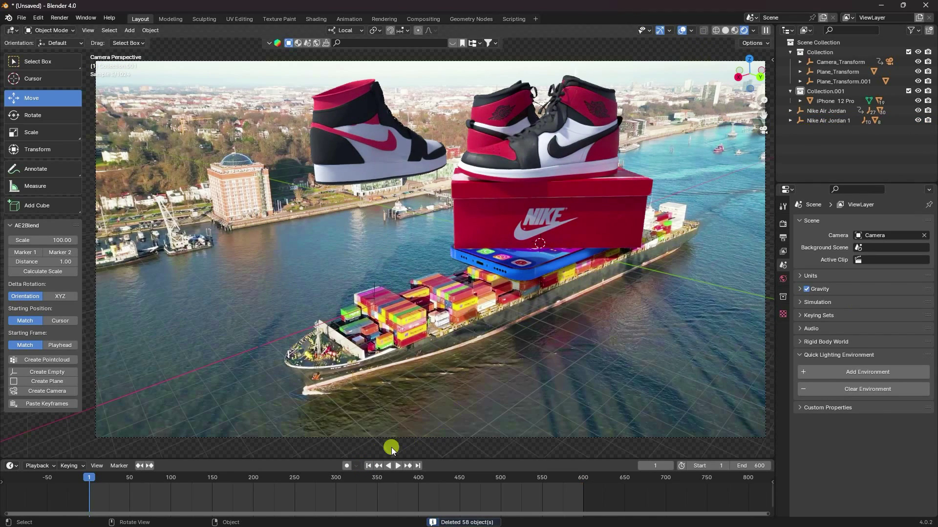
# Step: Delete all rotation keyframes of the remaining Nike Air Jordan shoe
pyautogui.click(826, 111)
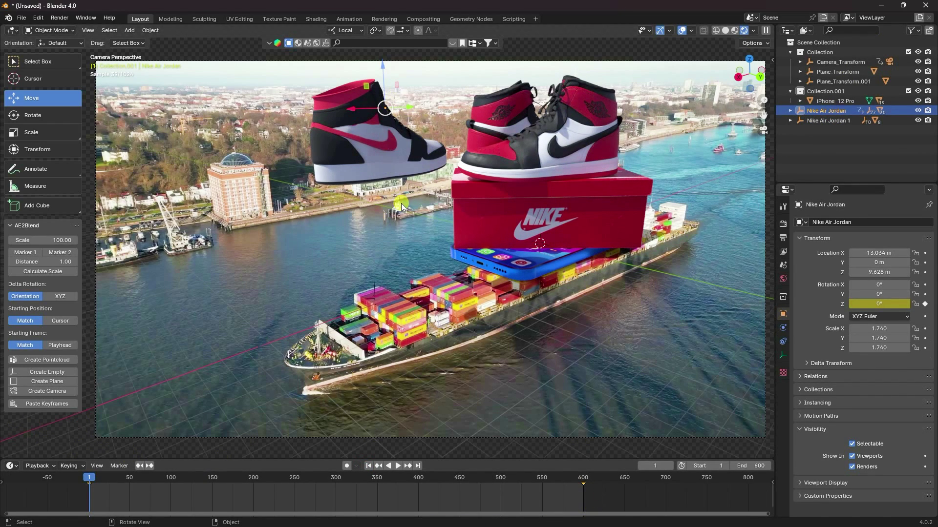
pyautogui.moveTo(607, 494)
pyautogui.mouseDown()
pyautogui.moveTo(470, 471)
pyautogui.moveTo(93, 486)
pyautogui.mouseUp()
pyautogui.press('Delete')
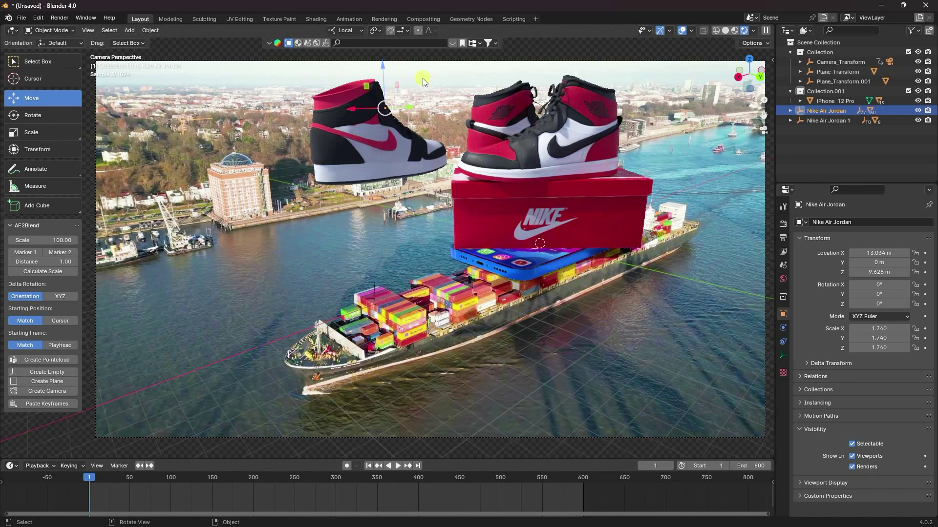
# Step: Lower the Nike Air Jordan to a Z location of about 3.13 m and inspect its sole against the plane in solid view
pyautogui.moveTo(385, 66); pyautogui.dragTo(370, 202)
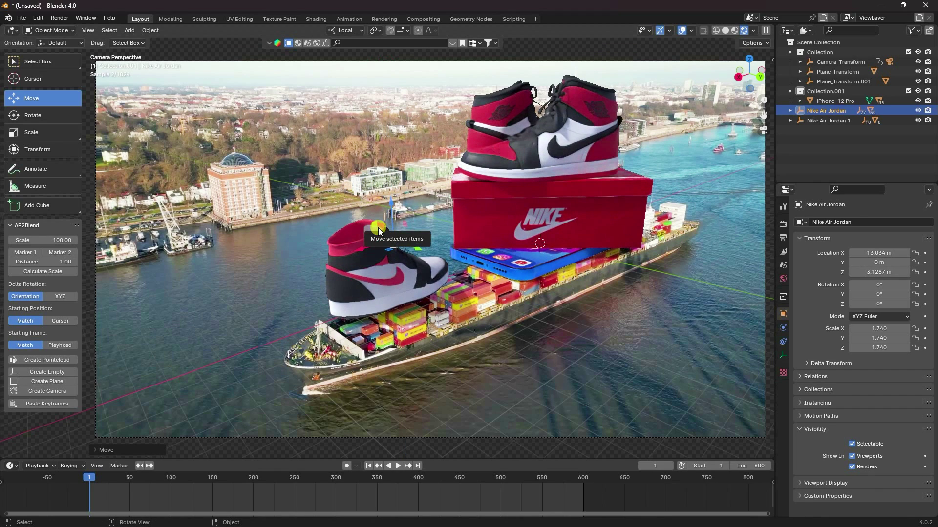
pyautogui.press('KP_1')
pyautogui.click(721, 31)
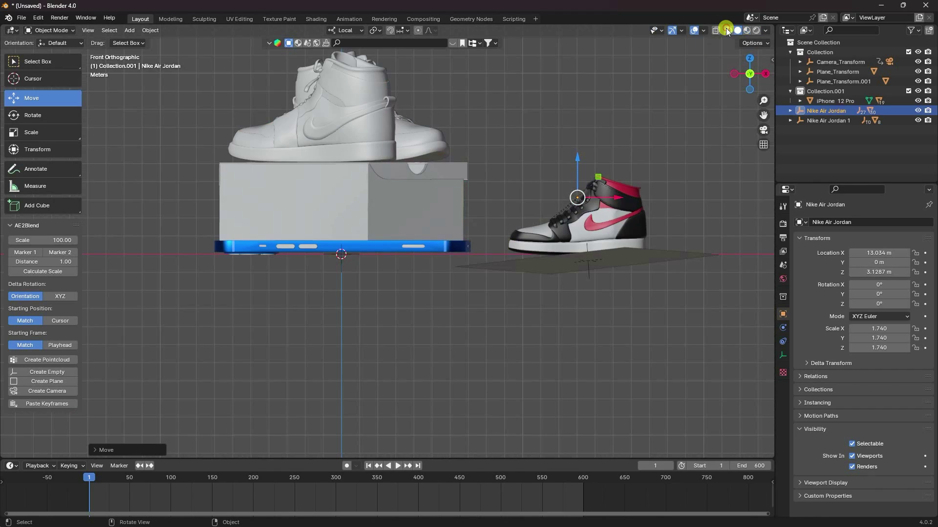
pyautogui.scroll(4, 608, 167)
pyautogui.moveTo(609, 167)
pyautogui.mouseDown(button='middle')
pyautogui.moveTo(526, 253)
pyautogui.moveTo(438, 242)
pyautogui.mouseUp(button='middle')
pyautogui.scroll(-5, 438, 241)
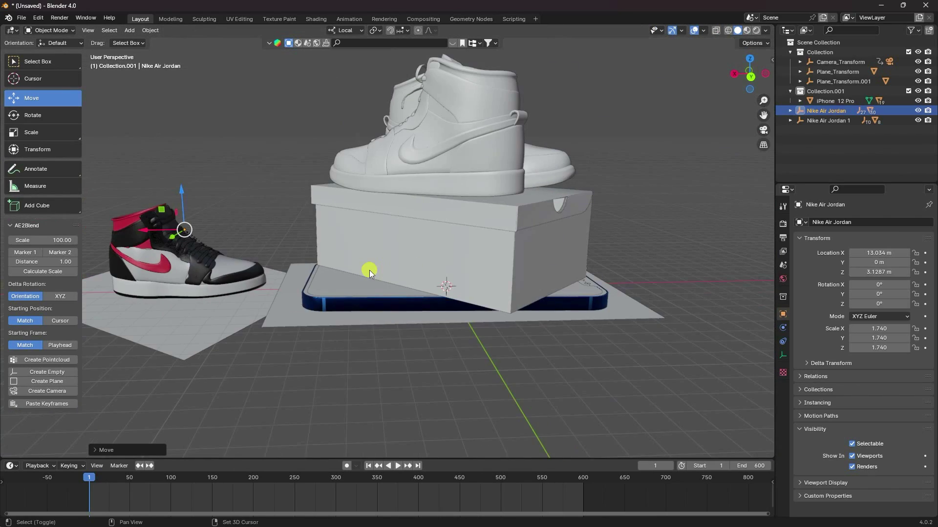
pyautogui.moveTo(369, 271); pyautogui.dragTo(432, 320, button='middle')
pyautogui.scroll(3, 438, 283)
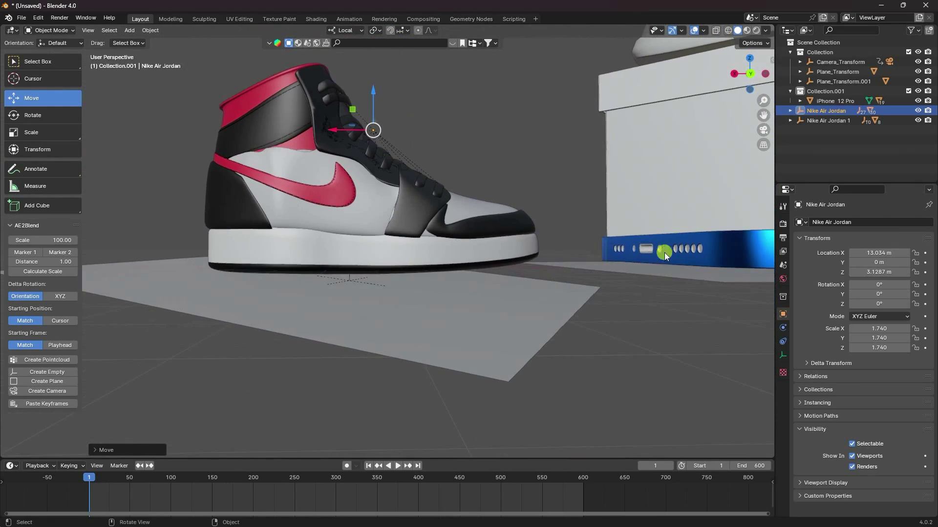
# Step: Select the shoe's whole hierarchy and lower it to a Z location of about 2.06 m
pyautogui.rightClick(824, 108)
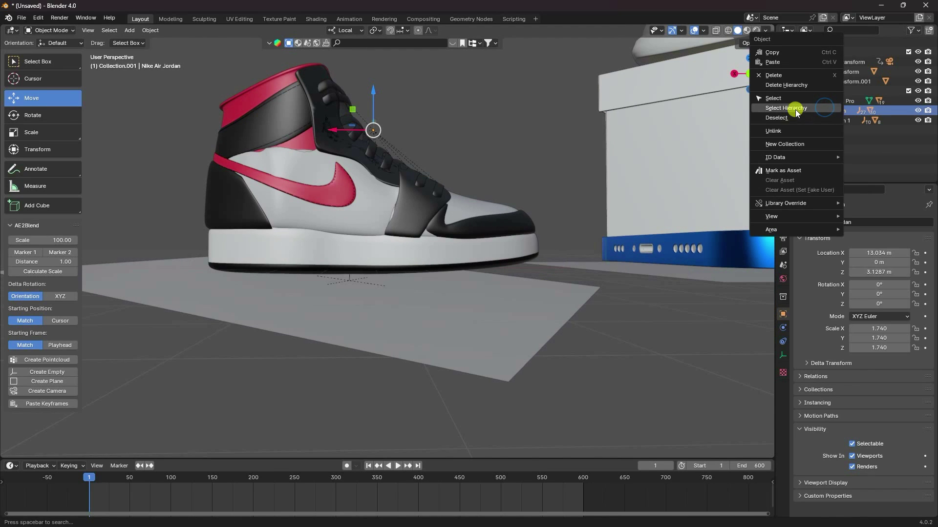
pyautogui.click(786, 107)
pyautogui.moveTo(335, 245); pyautogui.dragTo(384, 134, button='middle')
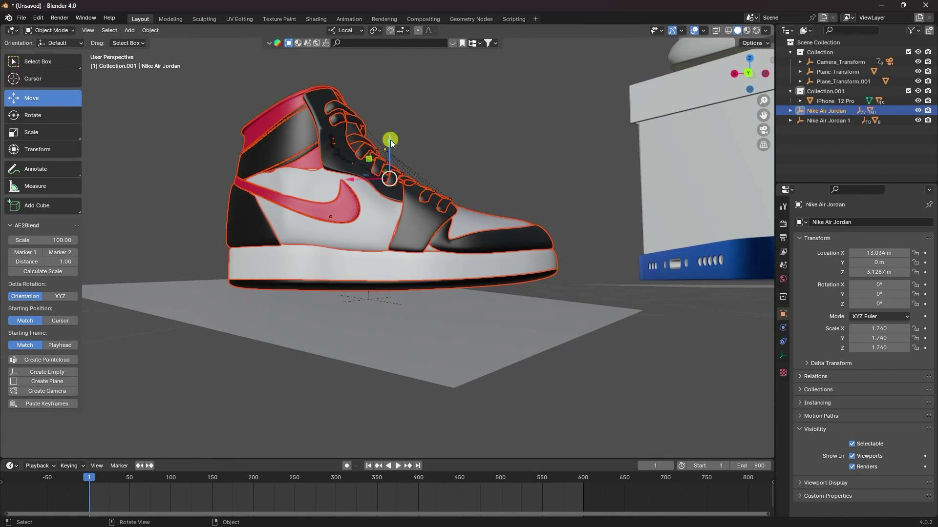
pyautogui.moveTo(391, 141); pyautogui.dragTo(425, 185)
pyautogui.moveTo(425, 185); pyautogui.dragTo(411, 200, button='middle')
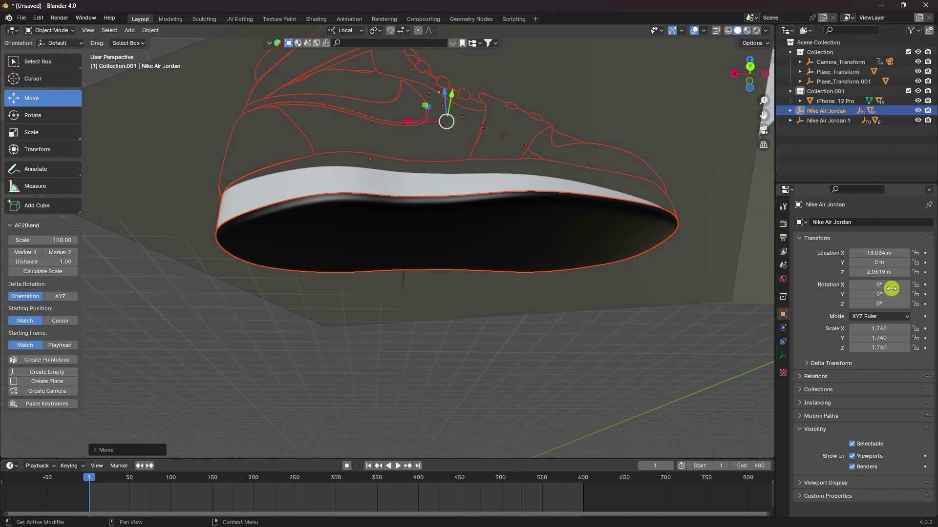
# Step: Tilt the shoe to a Y rotation of -5°
pyautogui.click(908, 294)
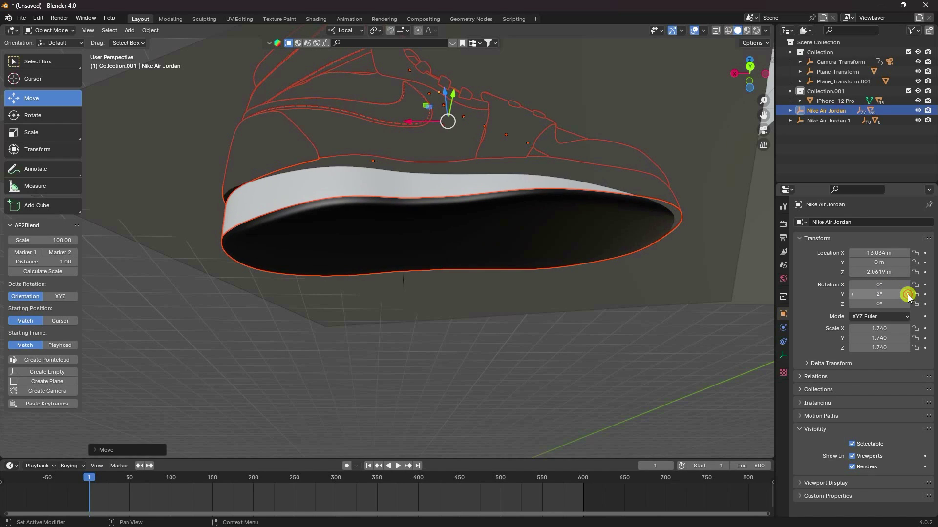
pyautogui.click(853, 294)
pyautogui.click(853, 294)
pyautogui.click(853, 294)
pyautogui.click(853, 294)
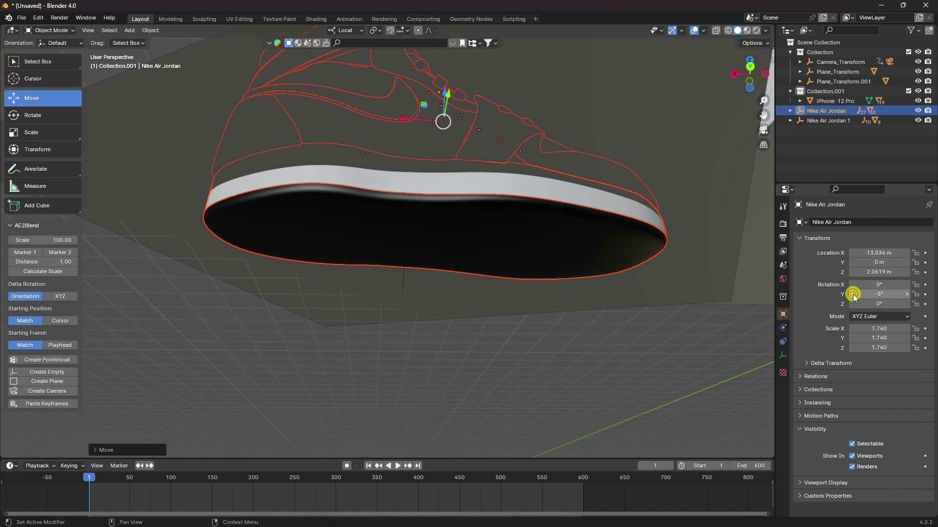
# Step: Raise the shoe to a Z location of about 2.72 m and return to the camera view
pyautogui.click(517, 208)
pyautogui.moveTo(894, 272); pyautogui.dragTo(154, 278)
pyautogui.scroll(-5, 645, 280)
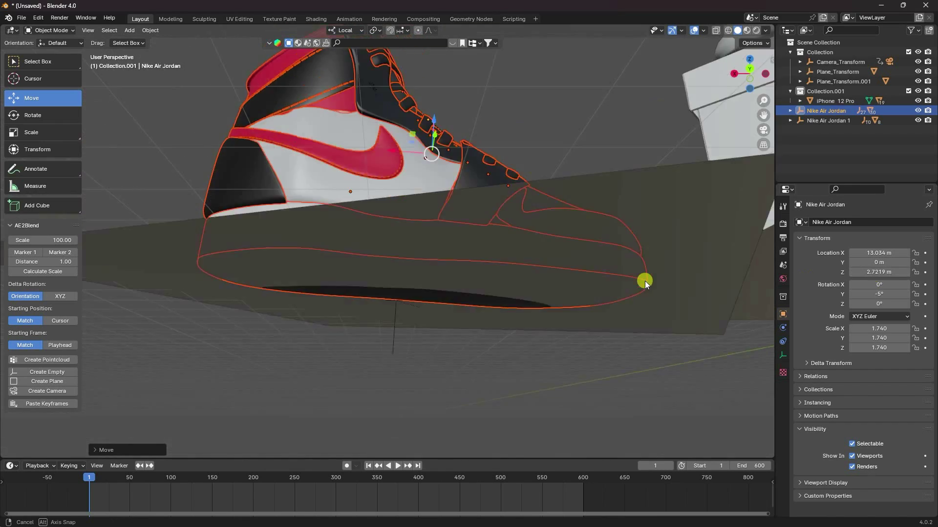
pyautogui.moveTo(644, 280); pyautogui.dragTo(558, 305, button='middle')
pyautogui.press('KP_0')
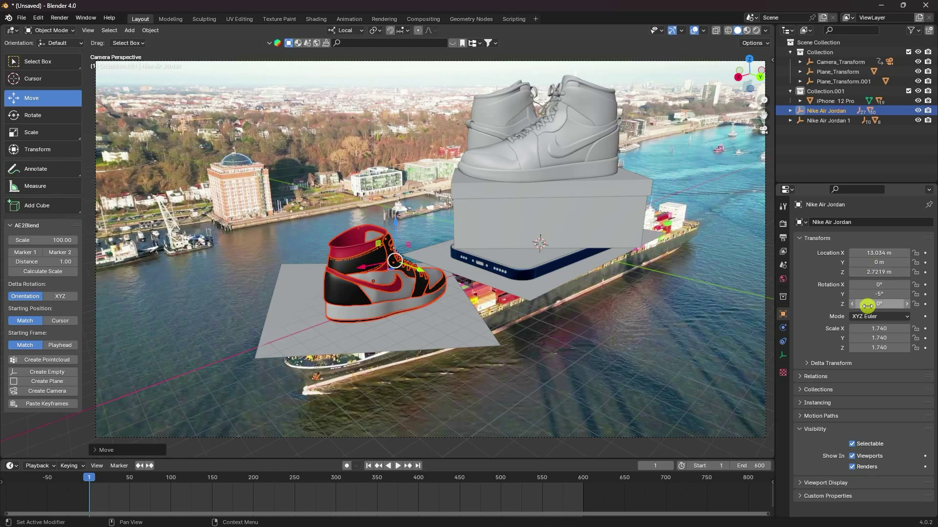
# Step: Turn the shoe to a Z rotation of 168° and shift it toward the bow to an X location of about 13.98 m
pyautogui.moveTo(869, 304); pyautogui.dragTo(204, 309)
pyautogui.scroll(2, 419, 274)
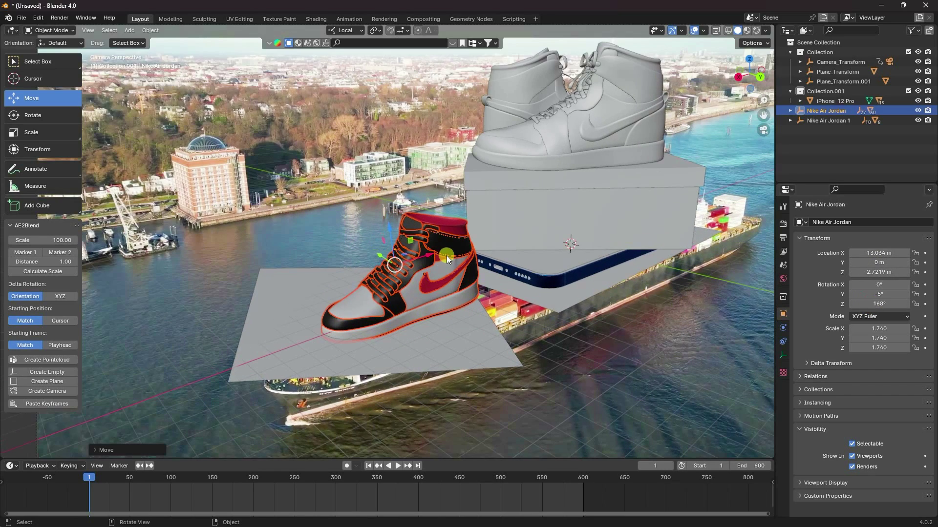
pyautogui.moveTo(446, 255); pyautogui.dragTo(374, 270)
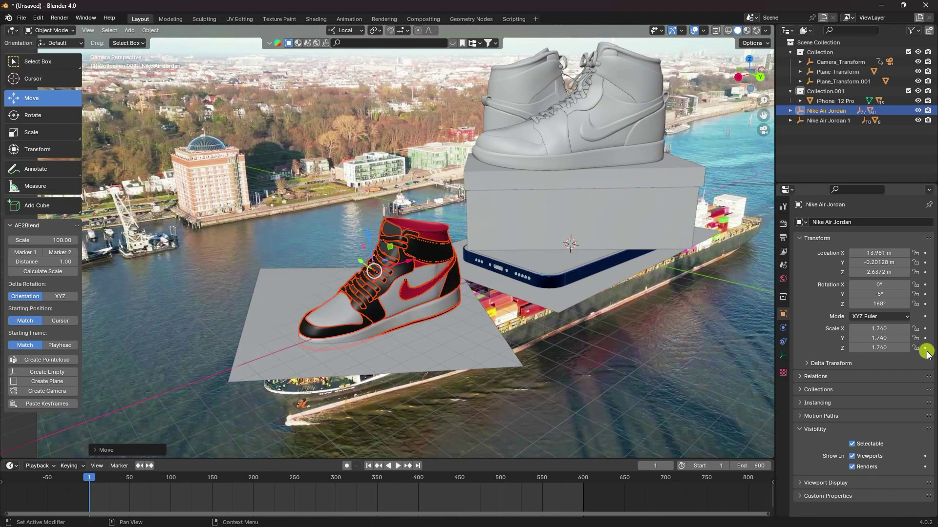
# Step: Set the shoe's X rotation and Y rotation to 2° each
pyautogui.moveTo(904, 285); pyautogui.dragTo(908, 284)
pyautogui.click(907, 284)
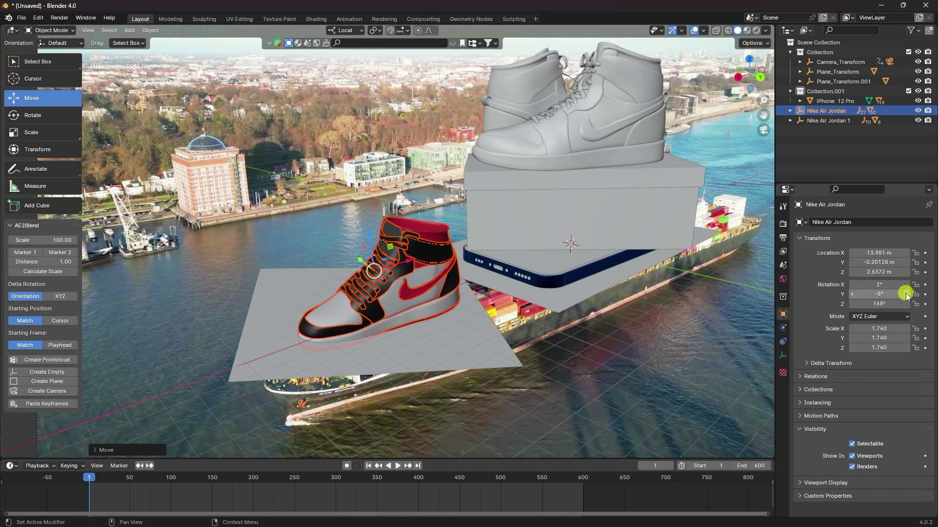
pyautogui.click(906, 293)
pyautogui.click(906, 294)
pyautogui.click(907, 293)
pyautogui.doubleClick(906, 293)
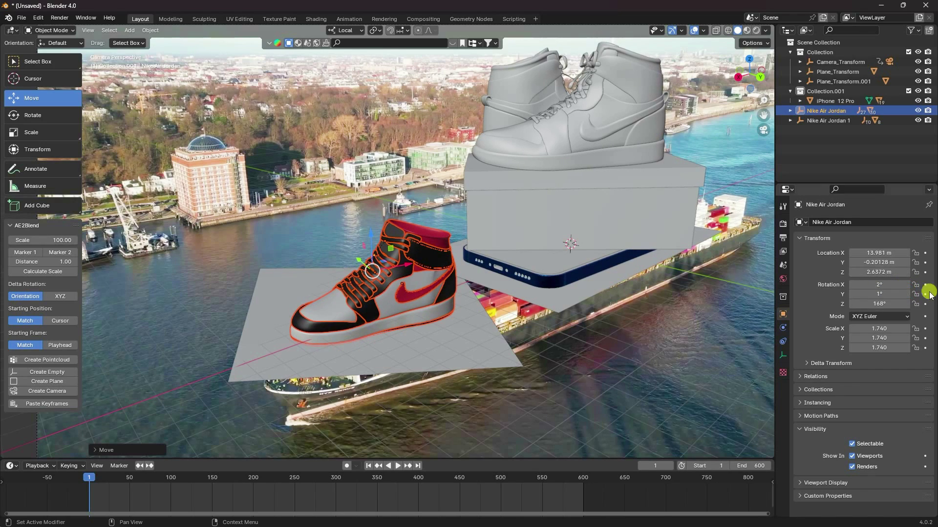
pyautogui.write('2')
pyautogui.press('Return')
# Step: Raise the shoe to a Z location of about 2.716 m and preview it in rendered shading
pyautogui.moveTo(377, 234); pyautogui.dragTo(377, 228)
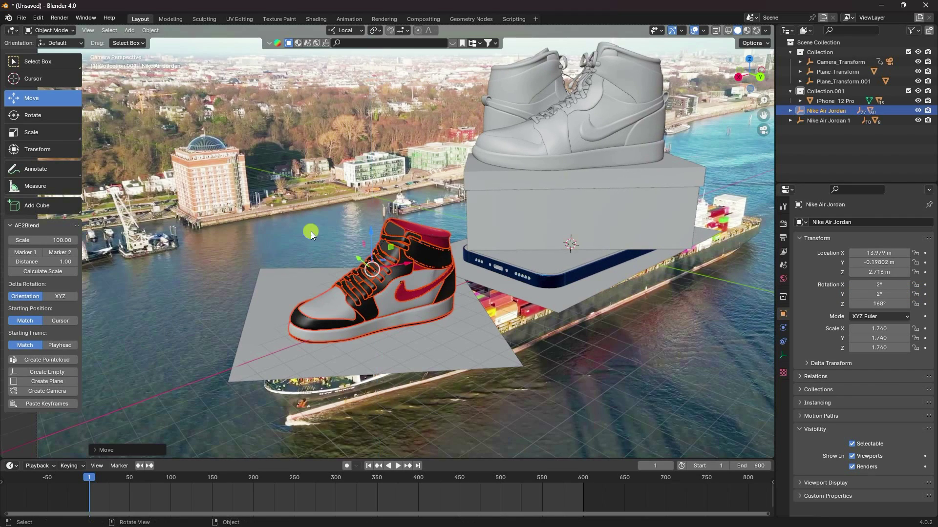
pyautogui.scroll(-2, 310, 232)
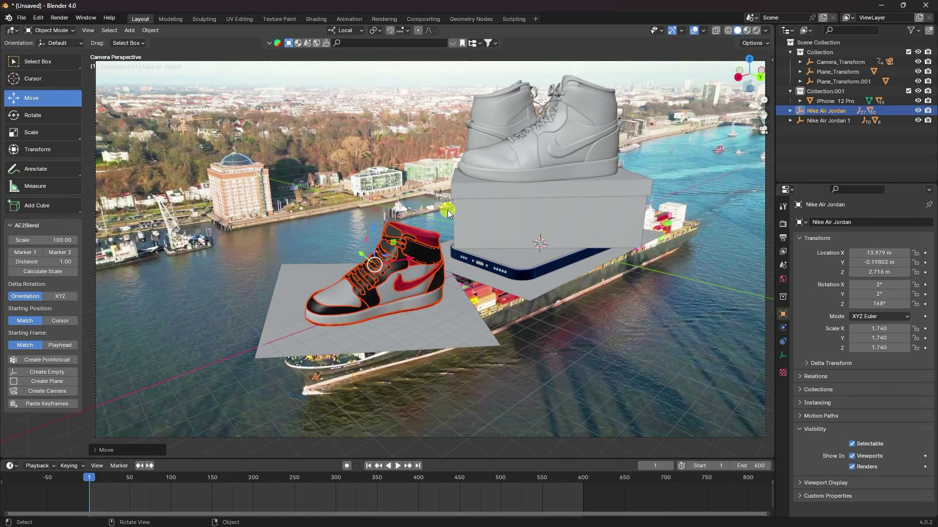
pyautogui.click(756, 30)
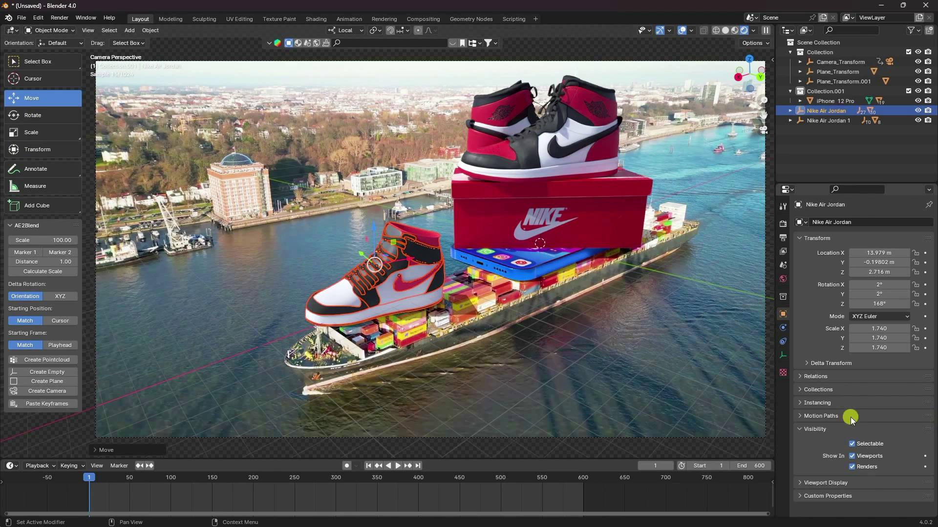
# Step: Turn the shoe to a Z rotation of 202° and scale it up uniformly to about 2.189
pyautogui.moveTo(874, 303); pyautogui.dragTo(142, 306)
pyautogui.press('s')
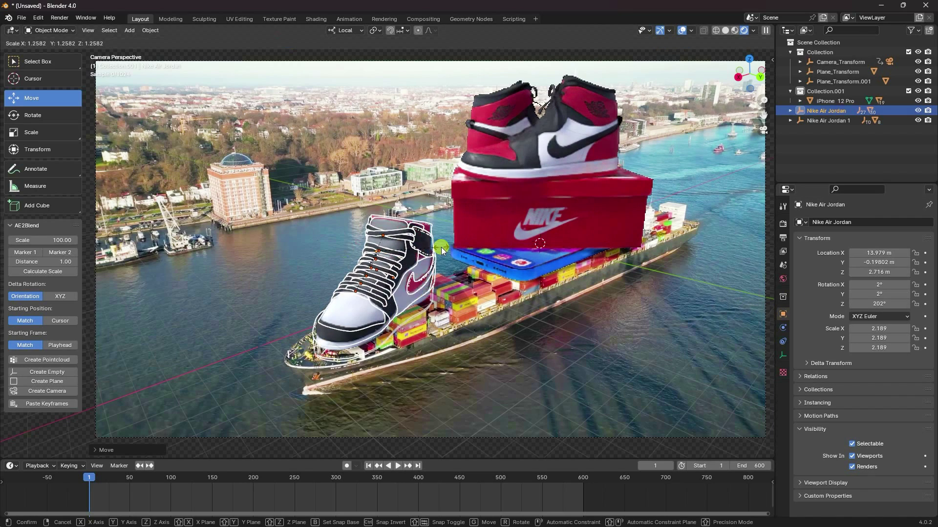
pyautogui.click(441, 247)
pyautogui.click(374, 268)
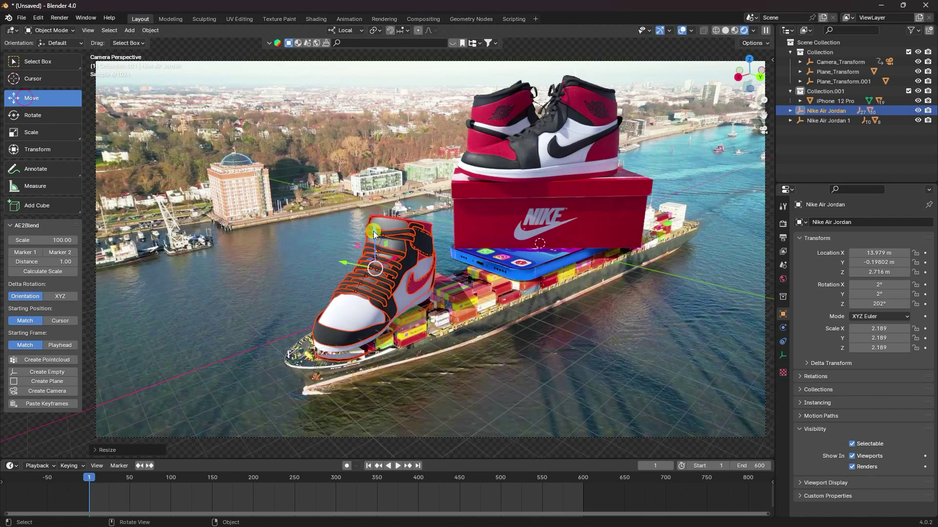
# Step: Move the shoe up and back along the deck to about X 12.131 m, Y -0.381 m, Z 3.427 m
pyautogui.moveTo(373, 231); pyautogui.dragTo(381, 213)
pyautogui.moveTo(396, 247)
pyautogui.mouseDown()
pyautogui.moveTo(415, 242)
pyautogui.moveTo(356, 242)
pyautogui.moveTo(405, 245)
pyautogui.mouseUp()
pyautogui.press('y')
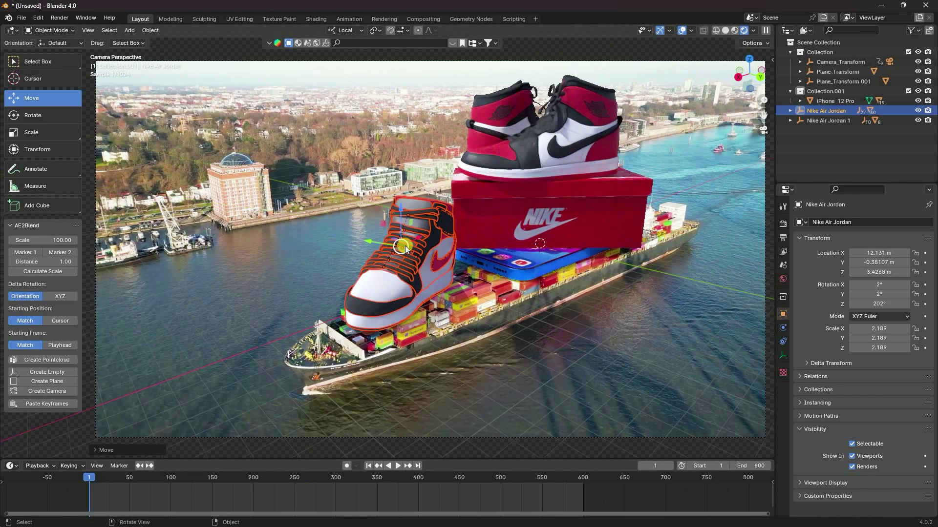
# Step: Play the animation in material preview to check the shoe against the ship, stopping at frame 164
pyautogui.click(735, 30)
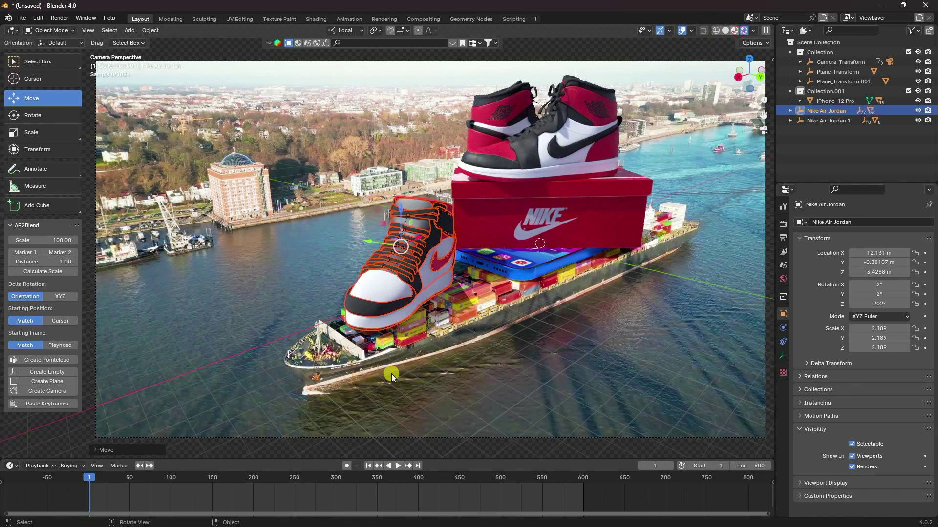
pyautogui.click(395, 466)
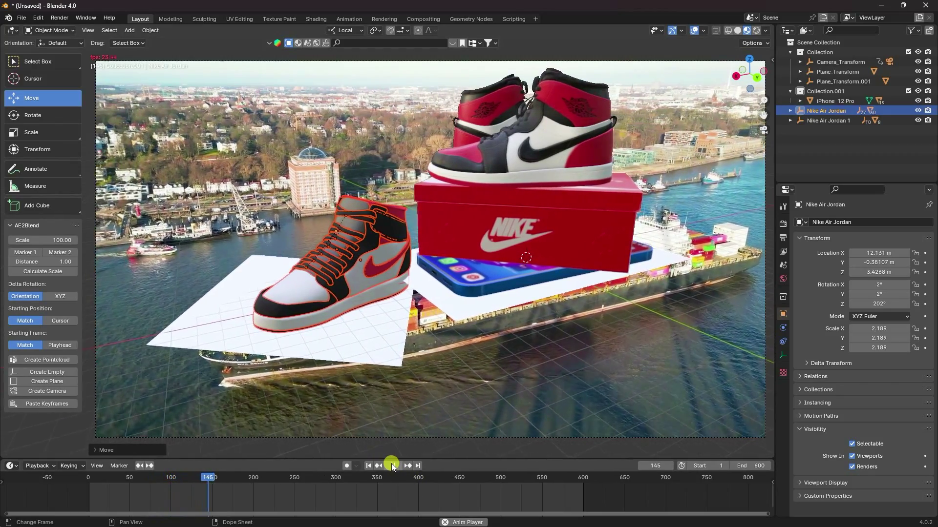
pyautogui.click(391, 464)
# Step: Move the shoe at frame 164 to about X 12.795 m, Y -0.113 m, Z 3.452 m and preview it in rendered shading
pyautogui.click(828, 109)
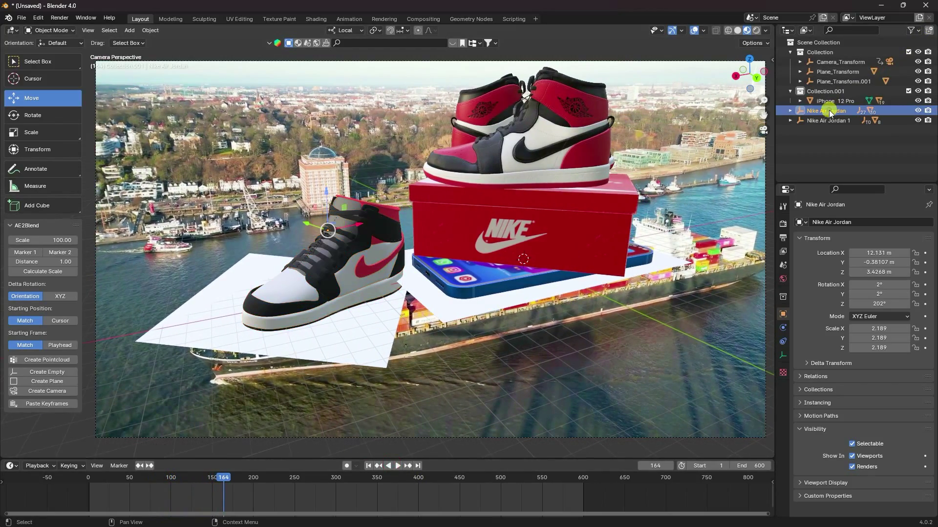
pyautogui.moveTo(352, 225); pyautogui.dragTo(432, 442)
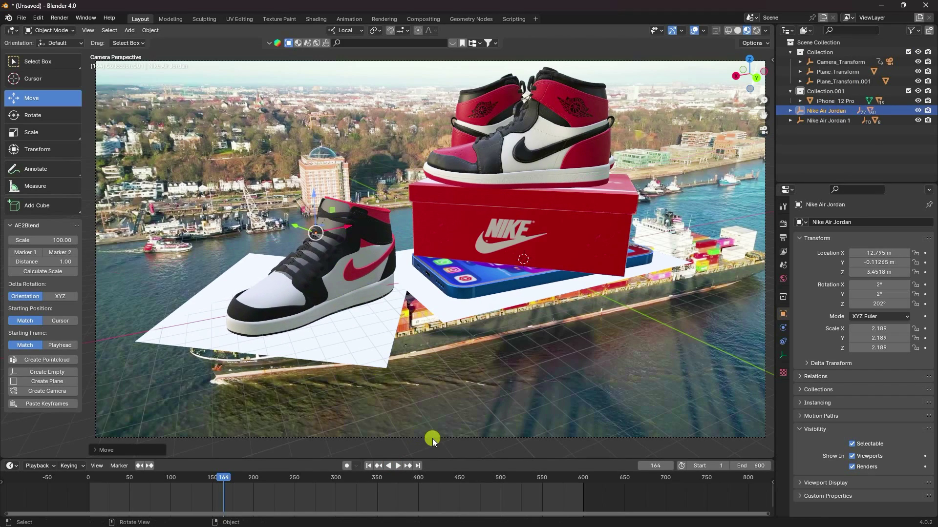
pyautogui.click(757, 31)
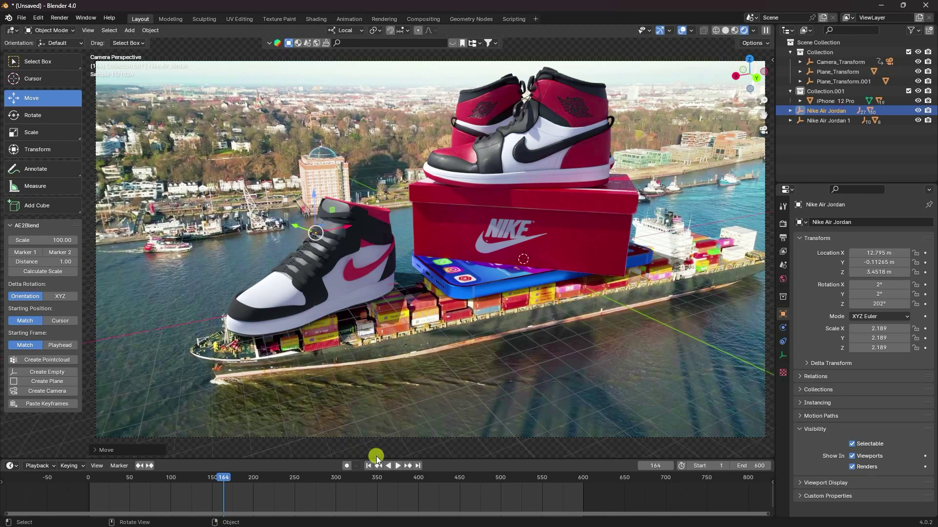
# Step: Set the render's maximum samples to 128, test-render the current frame as a still image, and close the render window
pyautogui.click(783, 223)
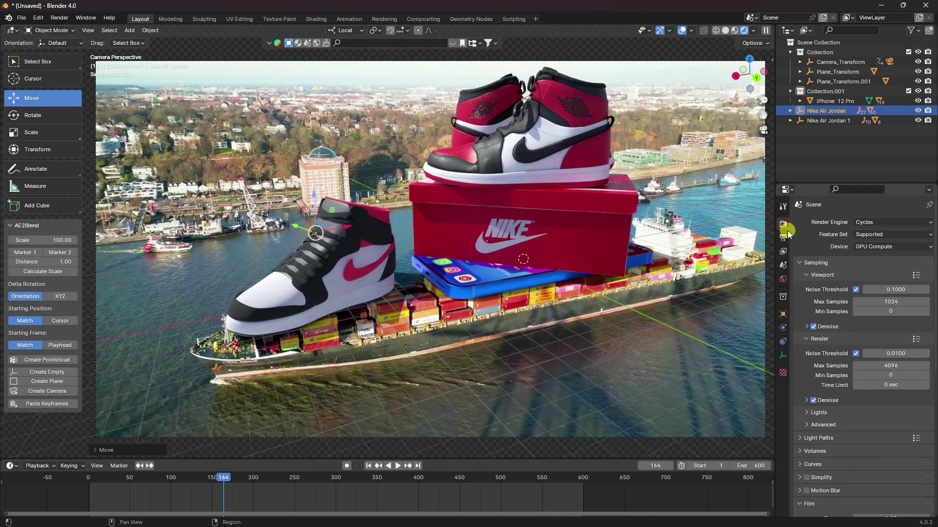
pyautogui.click(889, 365)
pyautogui.write('128')
pyautogui.press('Return')
pyautogui.click(57, 18)
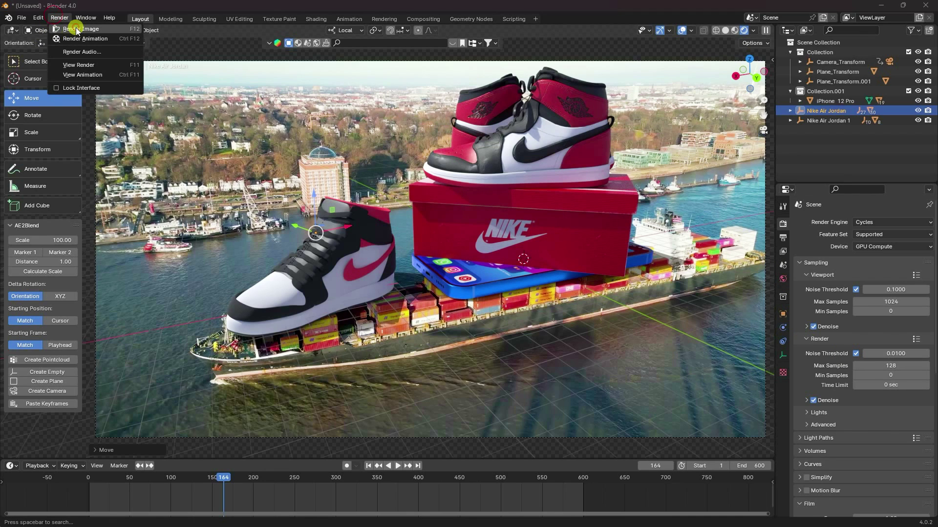
pyautogui.click(77, 29)
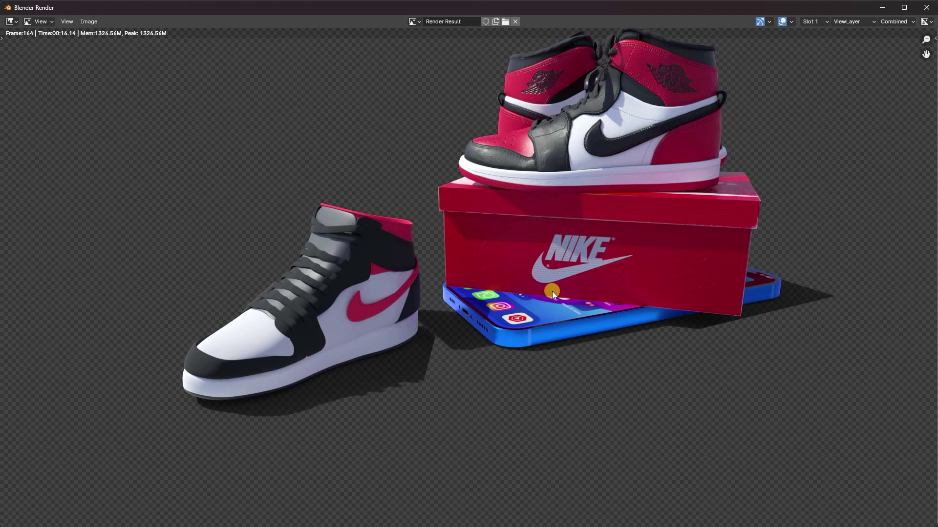
pyautogui.click(924, 8)
# Step: Enable compositing nodes in the Compositing workspace and move the Composite node well away from Render Layers
pyautogui.click(421, 19)
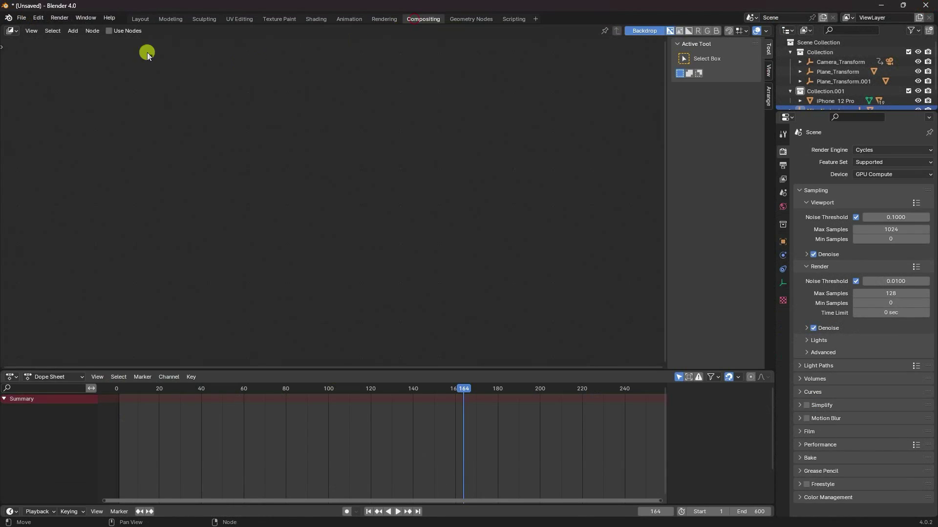
pyautogui.click(109, 31)
pyautogui.moveTo(312, 136); pyautogui.dragTo(231, 219)
pyautogui.click(417, 293)
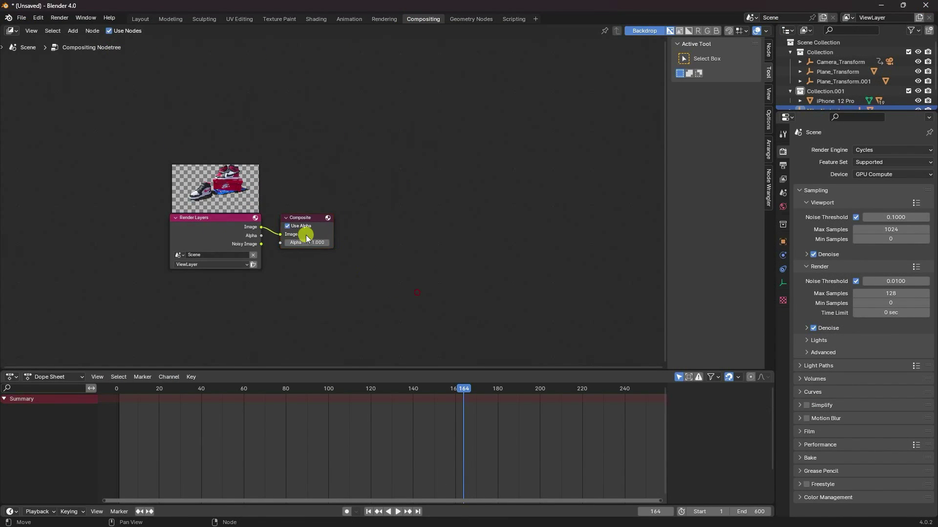
pyautogui.moveTo(313, 218); pyautogui.dragTo(578, 244)
# Step: Add a Movie Clip node and place it above the Render Layers node
pyautogui.hotkey('shift', 'a')
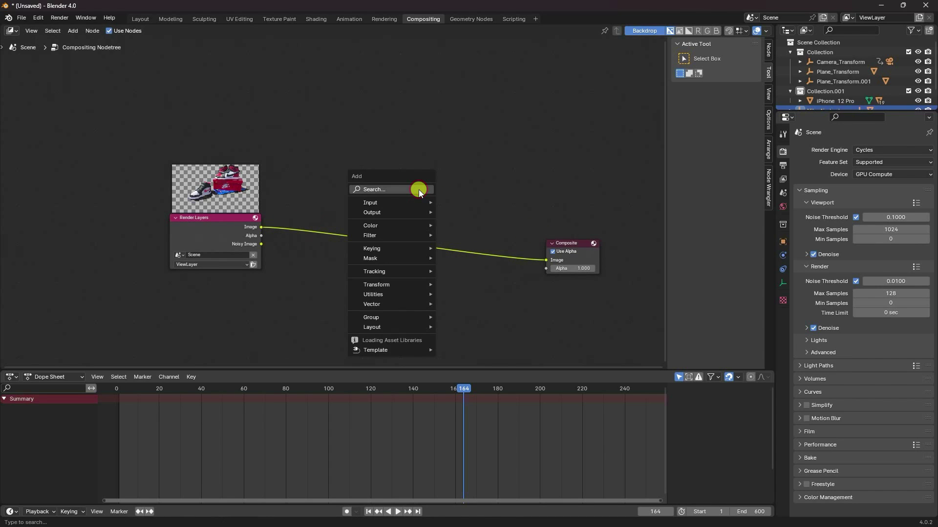
pyautogui.click(418, 189)
pyautogui.click(473, 211)
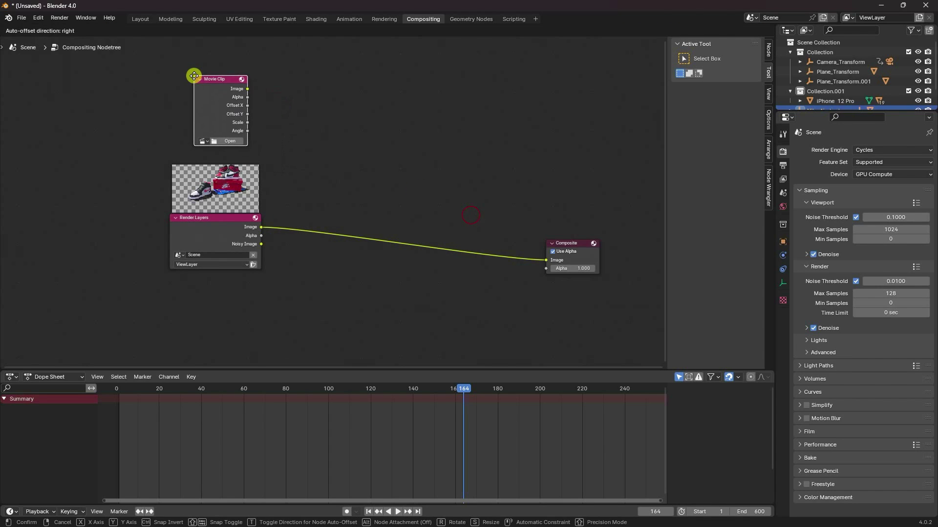
pyautogui.click(194, 75)
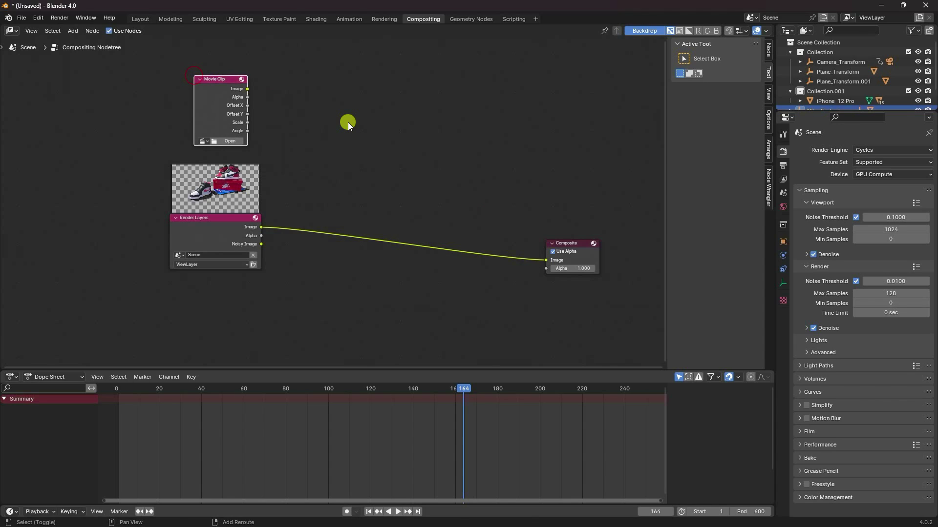
# Step: Add a Viewer node below the Composite node and connect the Render Layers image output to it
pyautogui.hotkey('shift', 'a')
pyautogui.click(348, 122)
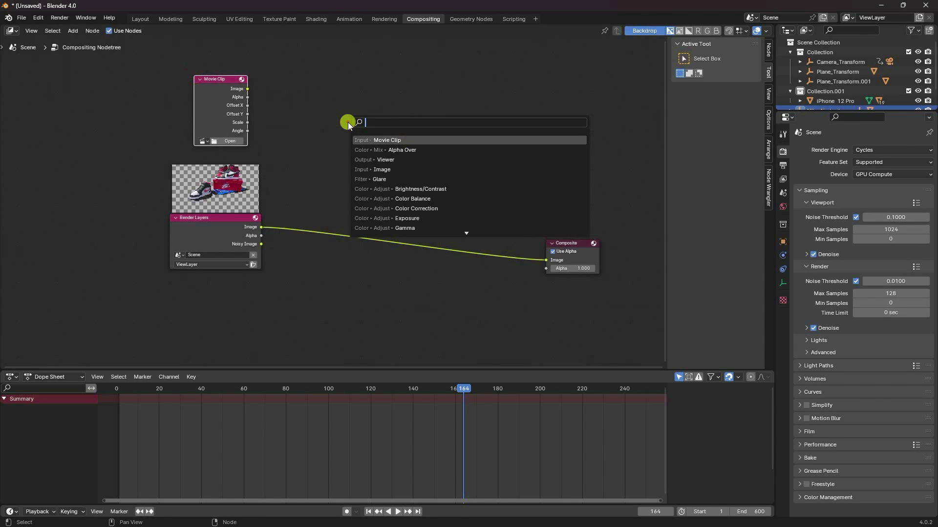
pyautogui.click(389, 160)
pyautogui.click(519, 306)
pyautogui.moveTo(561, 251); pyautogui.dragTo(566, 212)
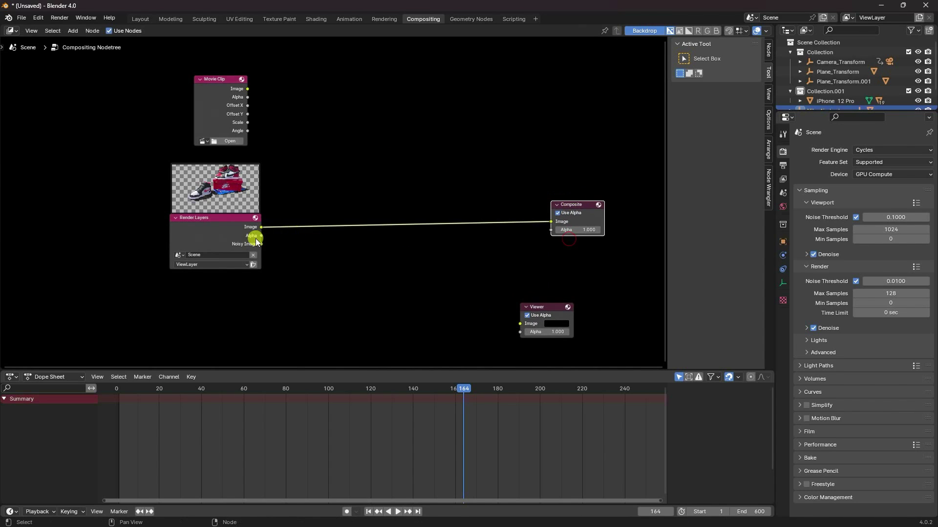
pyautogui.moveTo(261, 227); pyautogui.dragTo(555, 285)
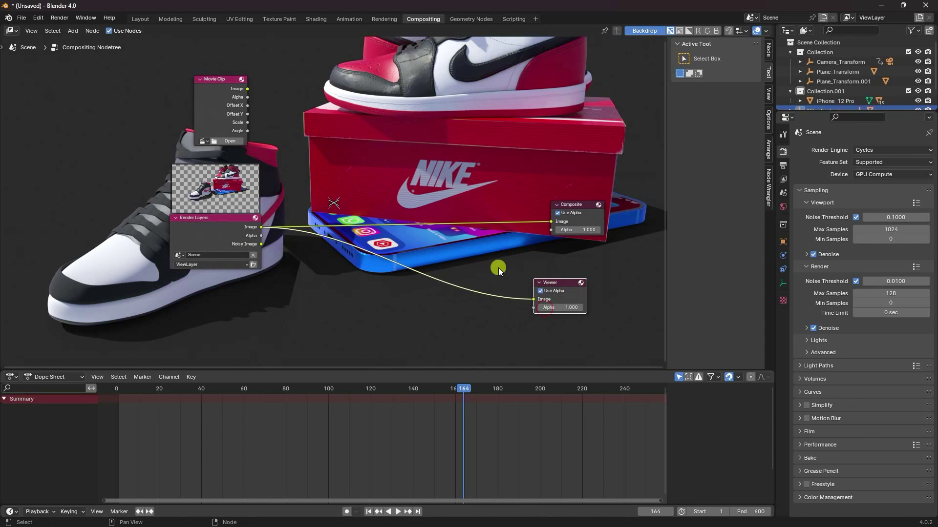
# Step: Insert an Alpha Over node on the link between Render Layers and Composite
pyautogui.hotkey('shift', 'a')
pyautogui.click(475, 248)
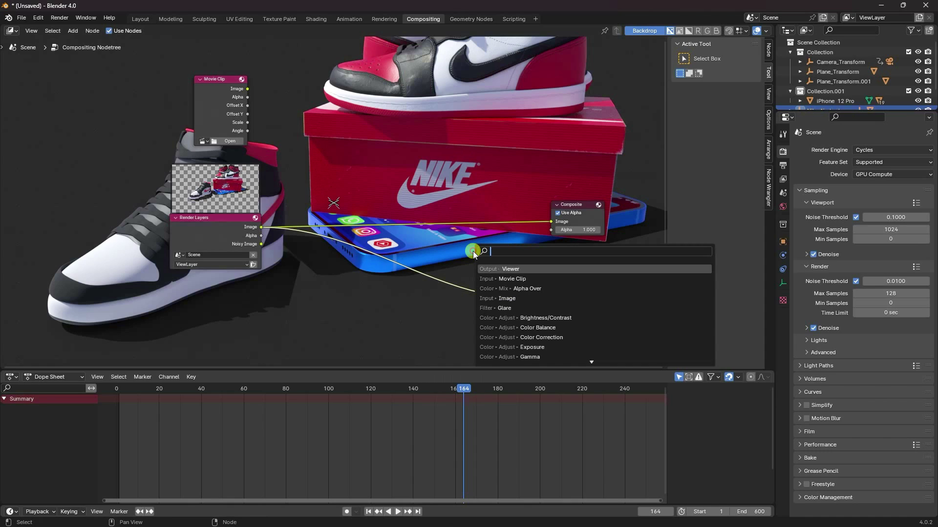
pyautogui.press('Return')
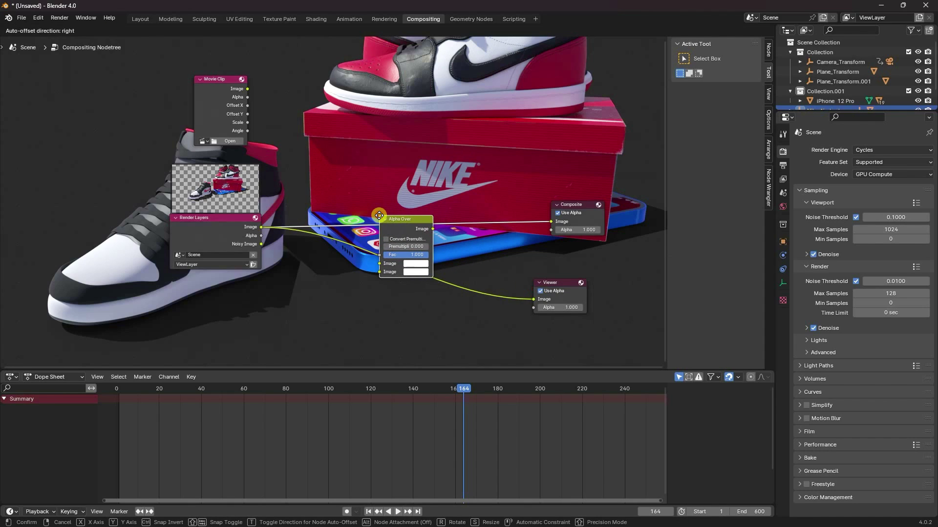
pyautogui.click(379, 215)
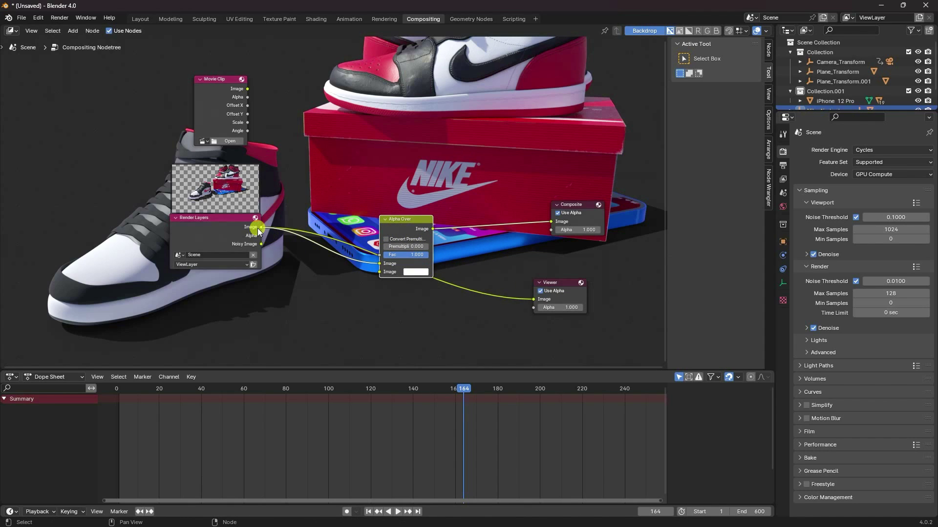
# Step: Connect Alpha Over's output to the Viewer, with the Movie Clip as its first image input and Render Layers as its second
pyautogui.moveTo(258, 228); pyautogui.dragTo(359, 300)
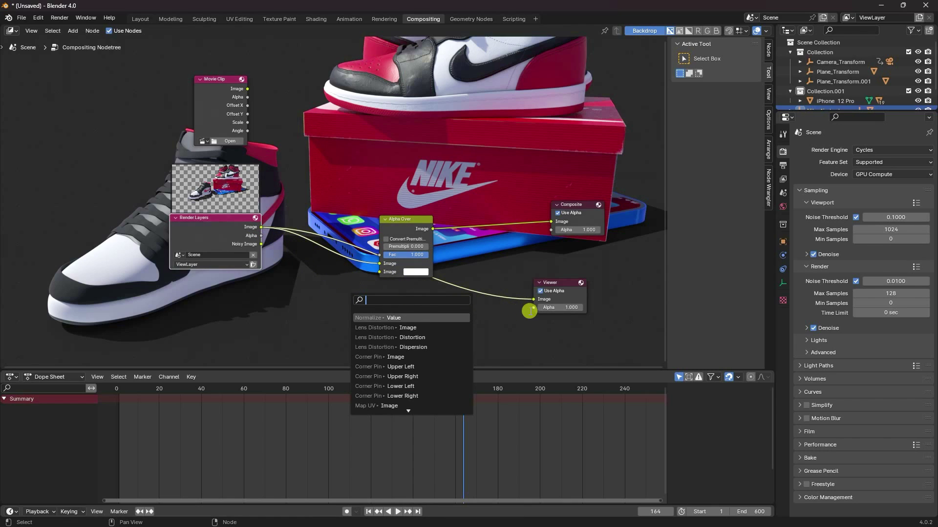
pyautogui.press('Escape')
pyautogui.moveTo(532, 300)
pyautogui.mouseDown()
pyautogui.moveTo(433, 229)
pyautogui.moveTo(528, 296)
pyautogui.mouseUp()
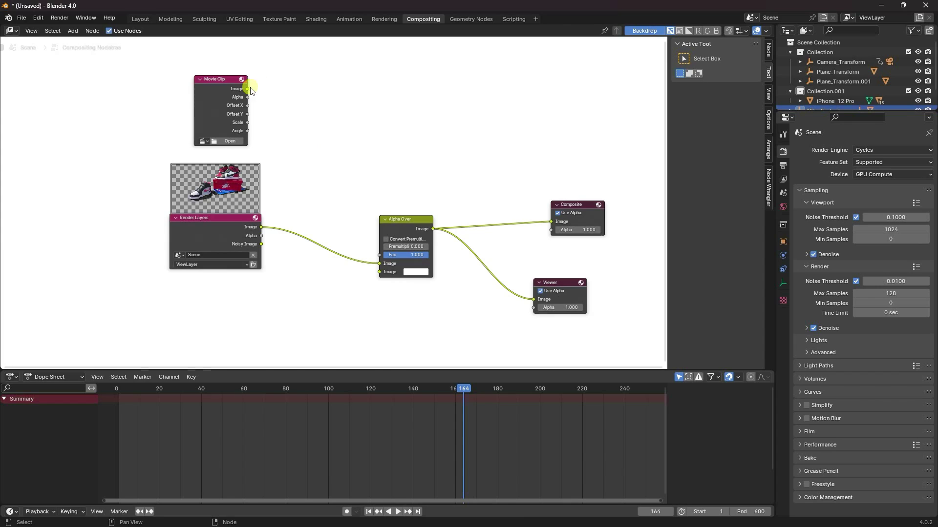
pyautogui.moveTo(247, 88); pyautogui.dragTo(379, 263)
pyautogui.moveTo(262, 227); pyautogui.dragTo(379, 271)
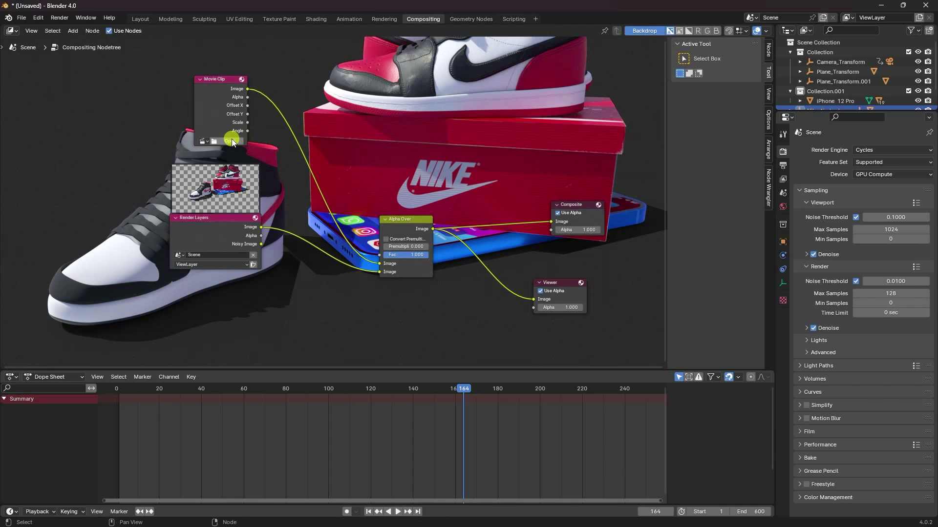
# Step: Load Clip 2.mp4 from the Desktop into the Movie Clip node and shrink the backdrop to show the whole composite
pyautogui.click(230, 141)
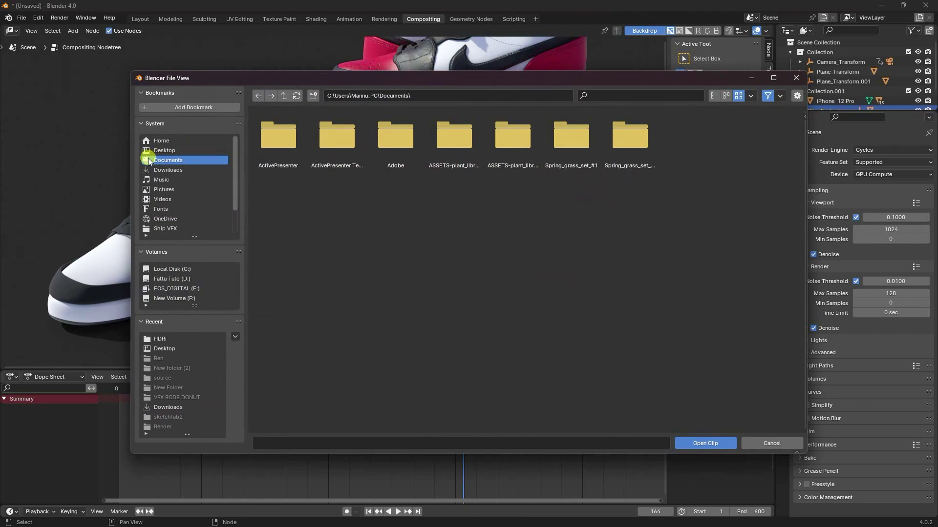
pyautogui.click(151, 152)
pyautogui.click(453, 140)
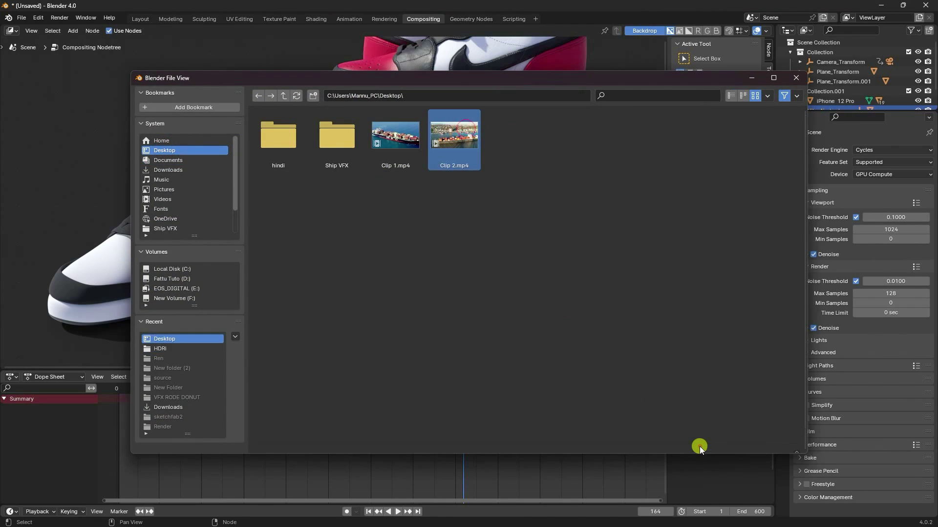
pyautogui.click(697, 443)
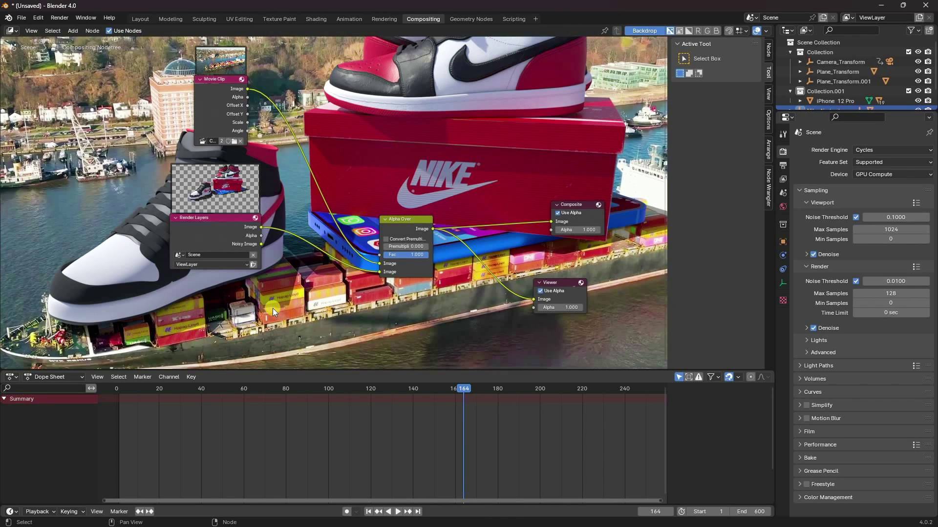
pyautogui.press('v')
pyautogui.press('v')
pyautogui.press('v')
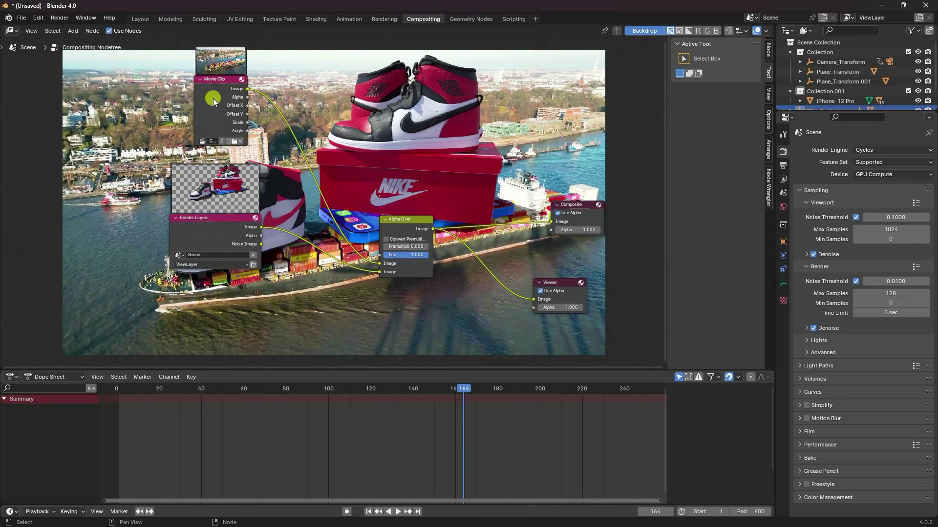
# Step: Return to the Layout workspace, switch the viewport to solid shading, and set the output frame rate to 29.97 fps
pyautogui.click(142, 19)
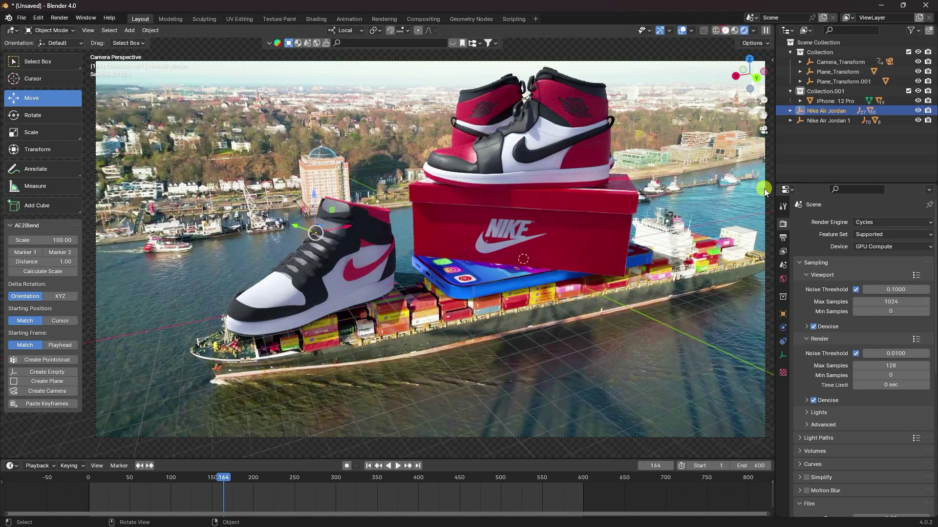
pyautogui.click(725, 31)
pyautogui.click(783, 237)
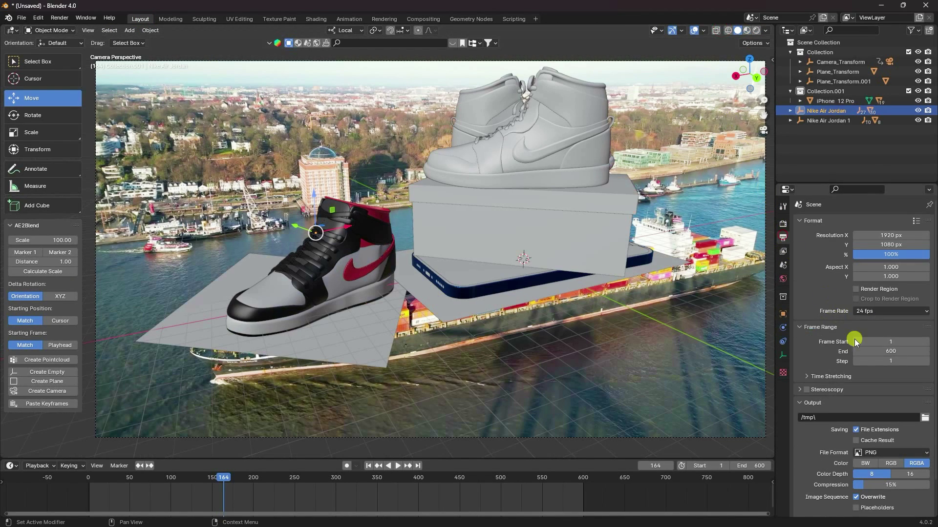
pyautogui.click(890, 311)
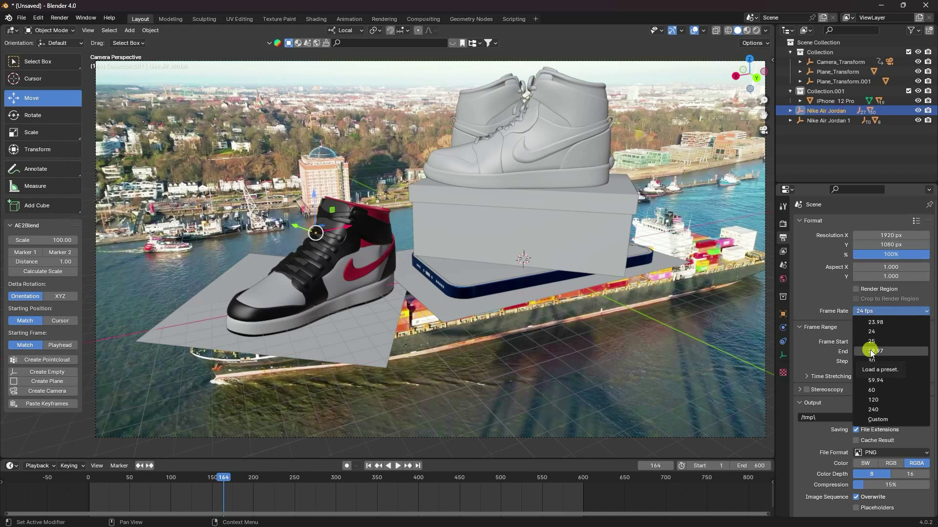
pyautogui.click(872, 351)
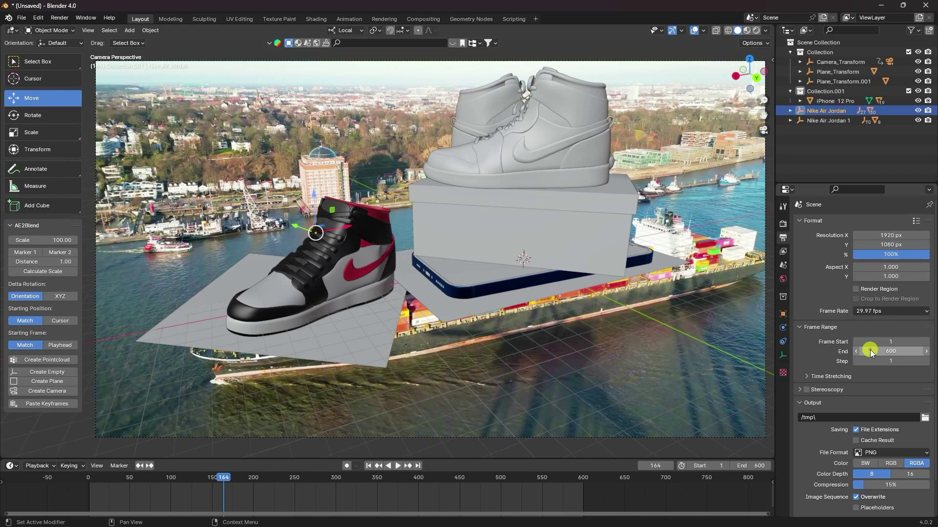
# Step: Create a new folder on the Desktop for the render output and open it
pyautogui.click(924, 418)
pyautogui.click(166, 151)
pyautogui.rightClick(408, 359)
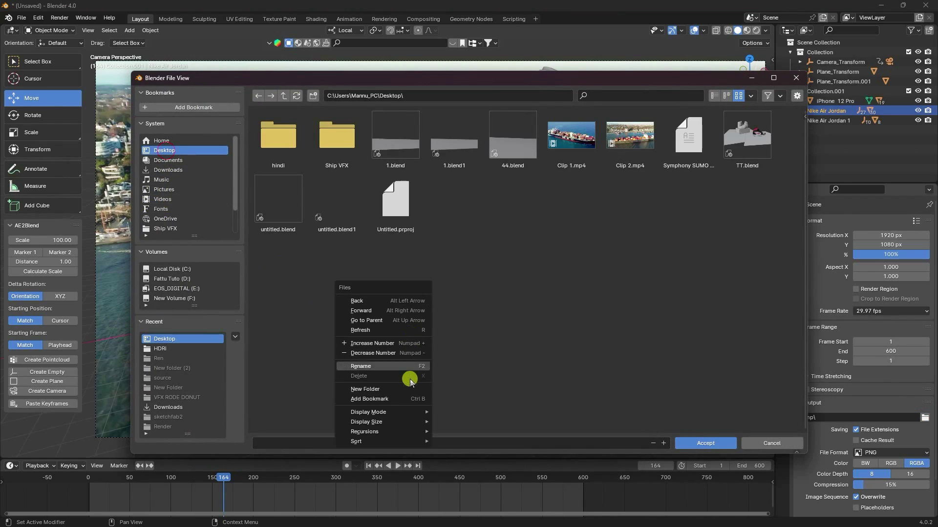
pyautogui.click(388, 389)
pyautogui.doubleClick(337, 137)
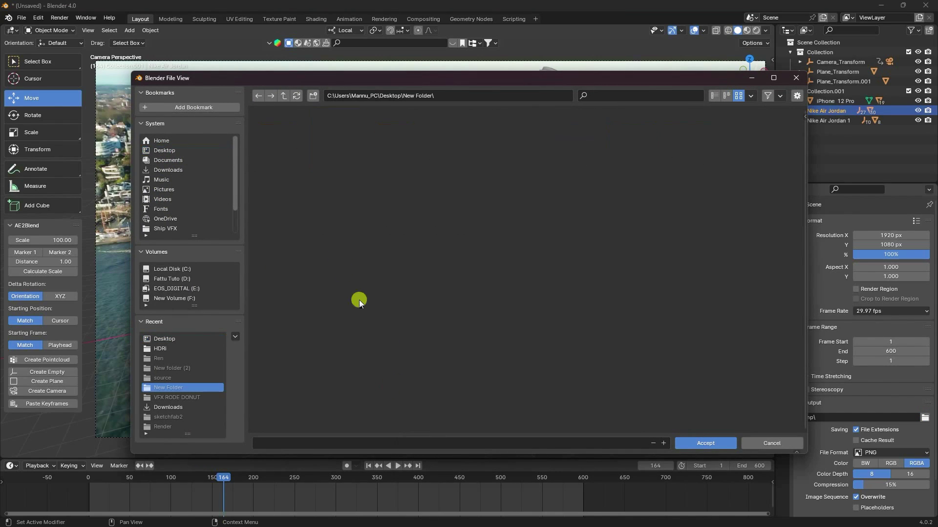
# Step: Set the output file name to 1, accept the path, and start rendering the animation
pyautogui.click(368, 443)
pyautogui.write('1')
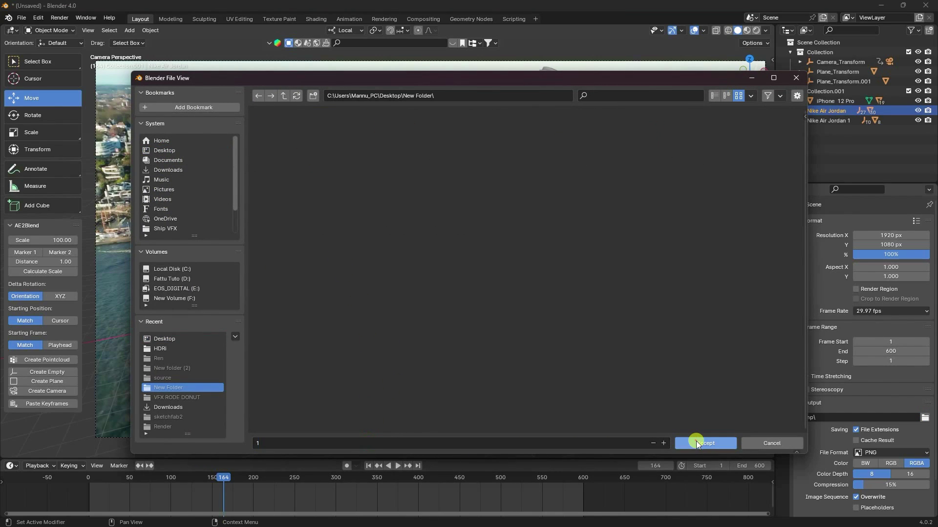
pyautogui.click(697, 442)
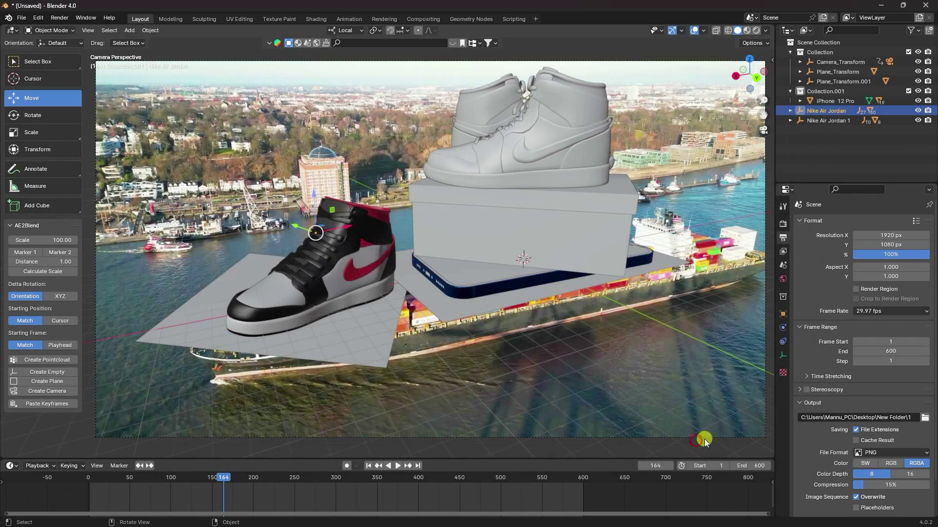
pyautogui.click(64, 20)
pyautogui.click(70, 37)
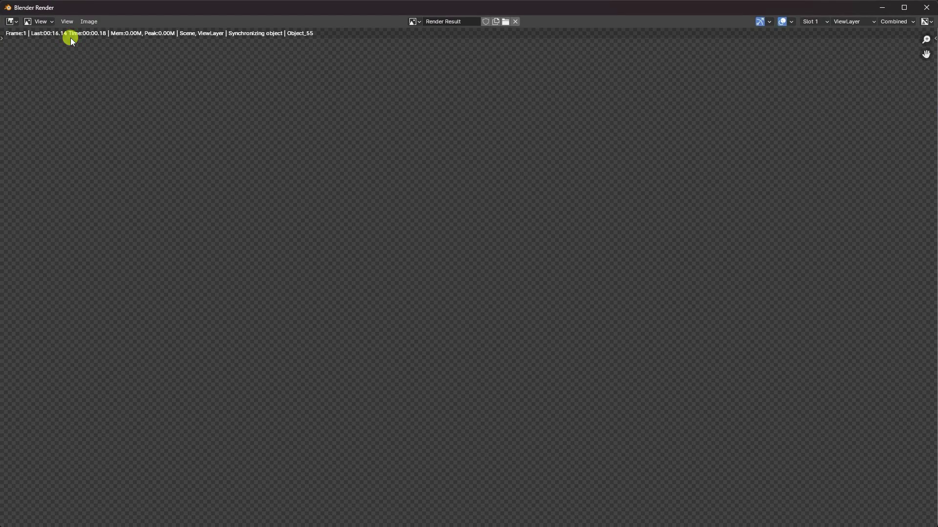